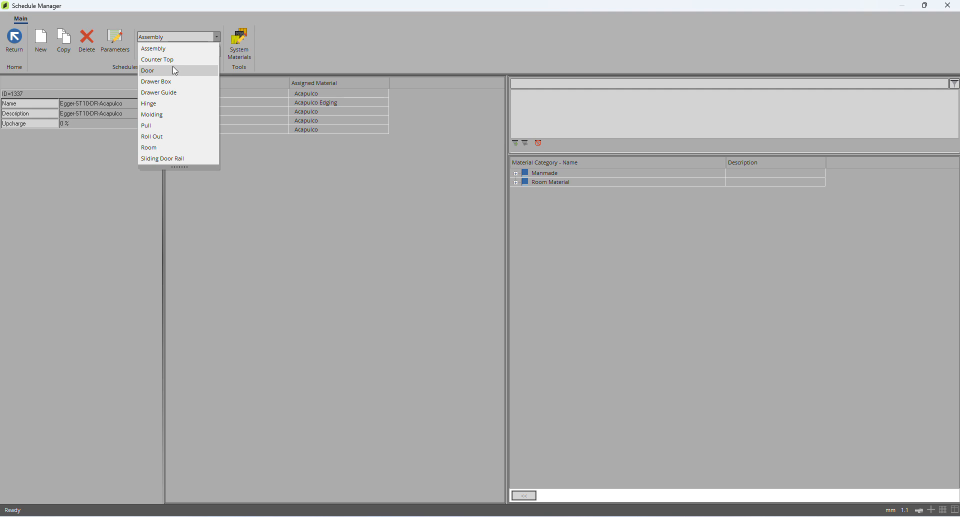
# Step: Select the Assembly schedule type and examine the list of existing Assembly schedules
pyautogui.click(182, 48)
pyautogui.click(167, 53)
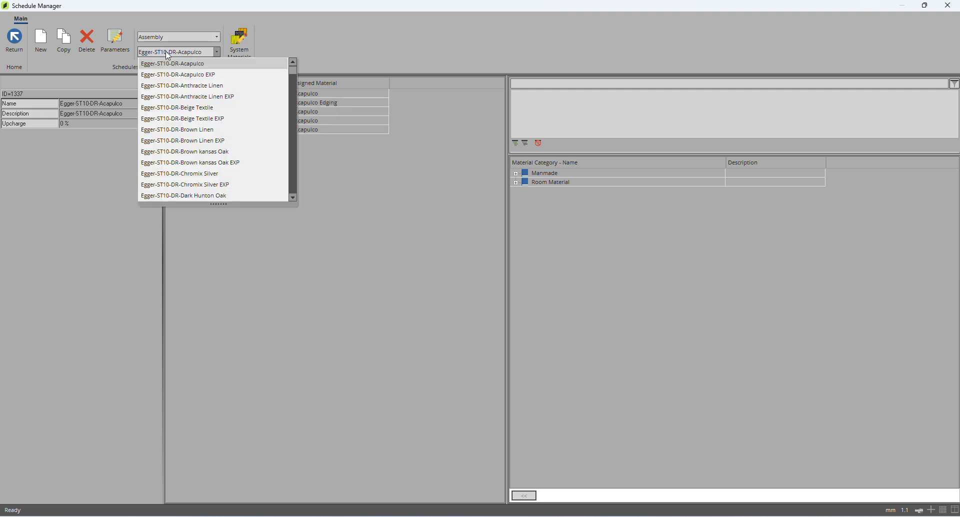
pyautogui.click(172, 61)
pyautogui.click(170, 53)
pyautogui.moveTo(292, 74)
pyautogui.mouseDown()
pyautogui.moveTo(295, 198)
pyautogui.moveTo(292, 71)
pyautogui.mouseUp()
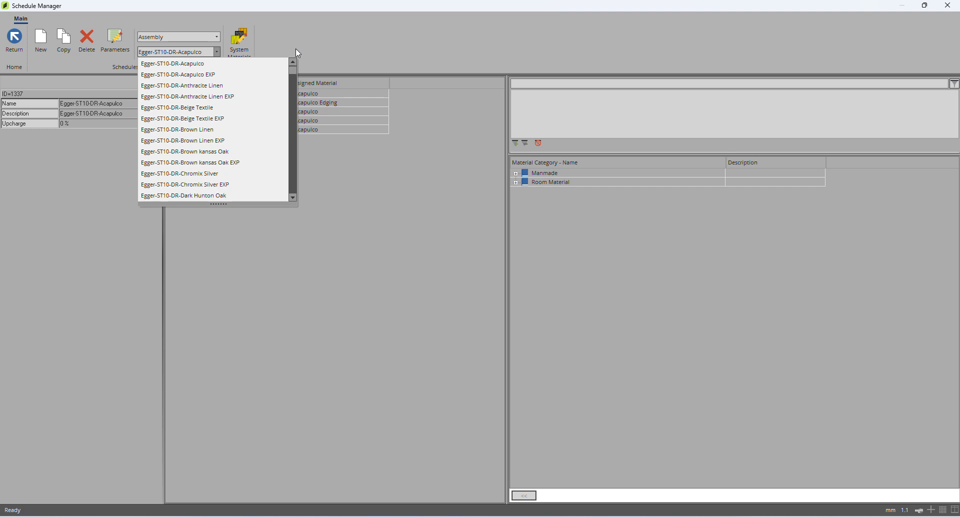
pyautogui.scroll(-8, 227, 86)
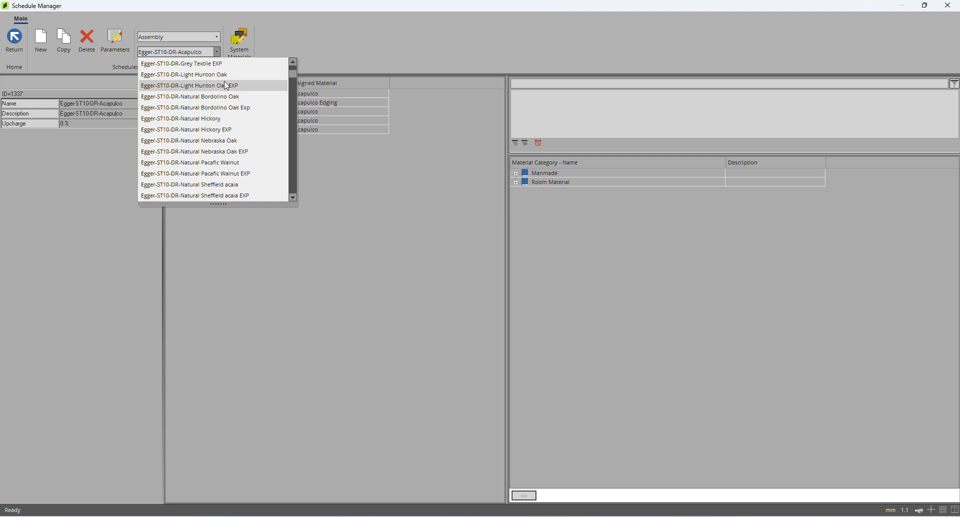
pyautogui.press('Escape')
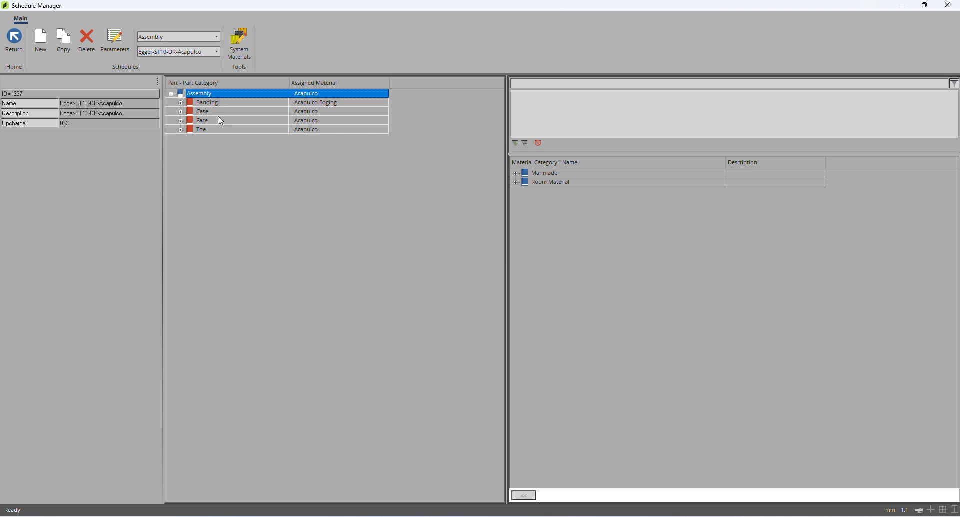
# Step: Examine the remaining Assembly schedules and the available schedule types, keeping Assembly and Egger-ST10-DR-Acapulco selected
pyautogui.click(199, 53)
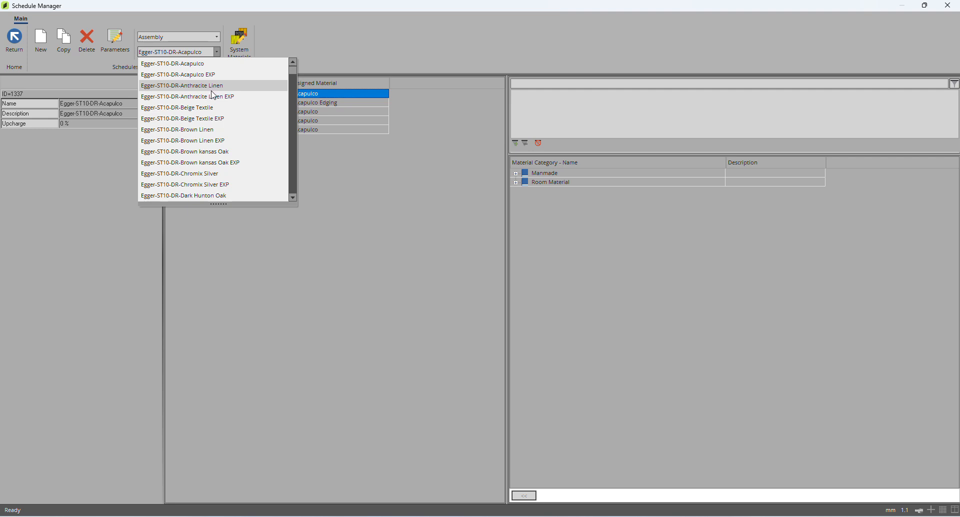
pyautogui.scroll(-6, 212, 88)
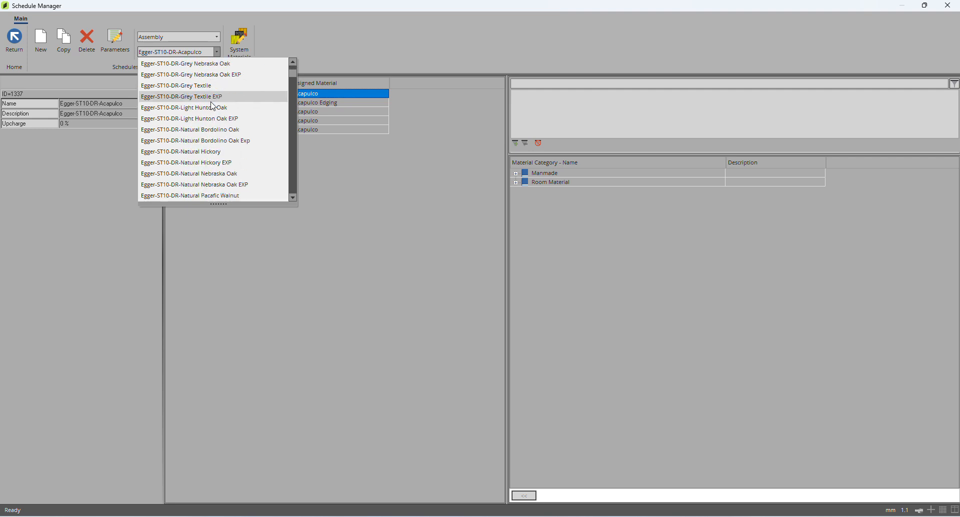
pyautogui.scroll(-4, 213, 107)
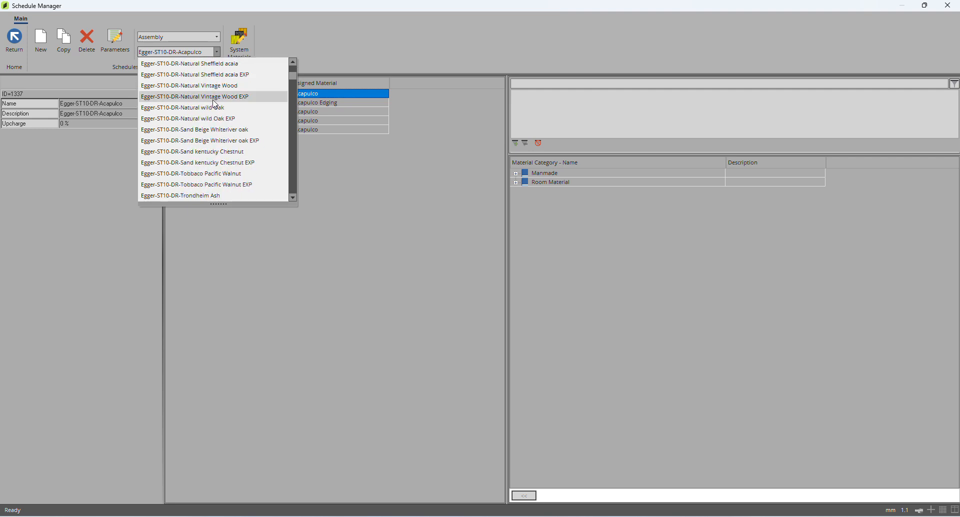
pyautogui.click(424, 186)
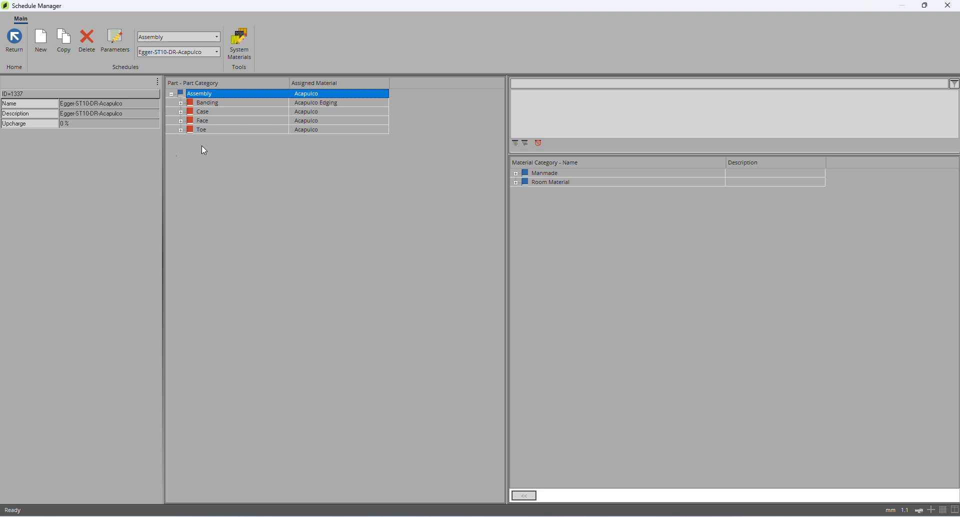
pyautogui.click(159, 39)
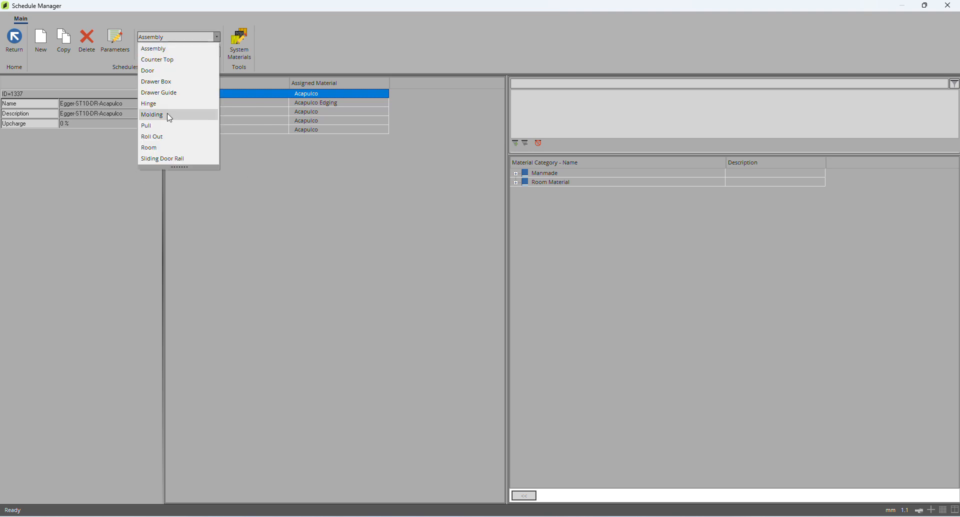
pyautogui.click(179, 50)
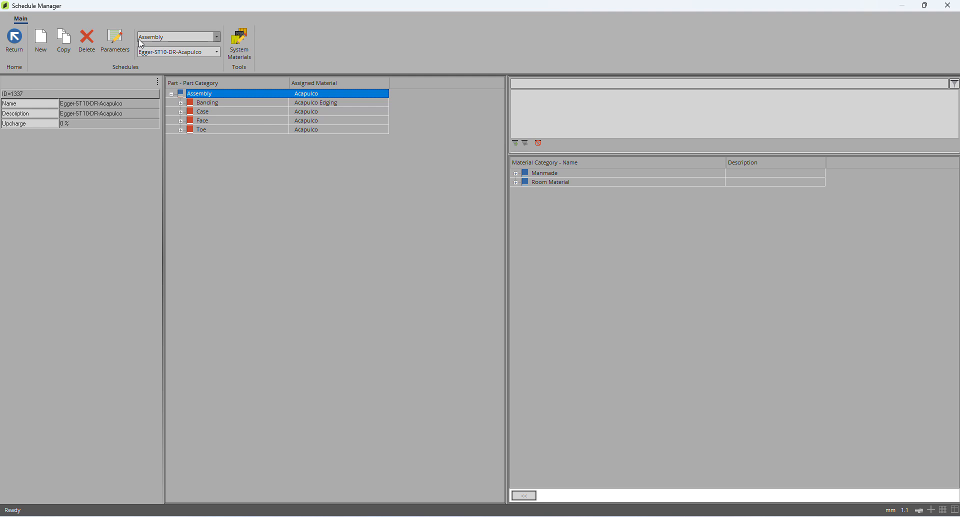
pyautogui.click(183, 53)
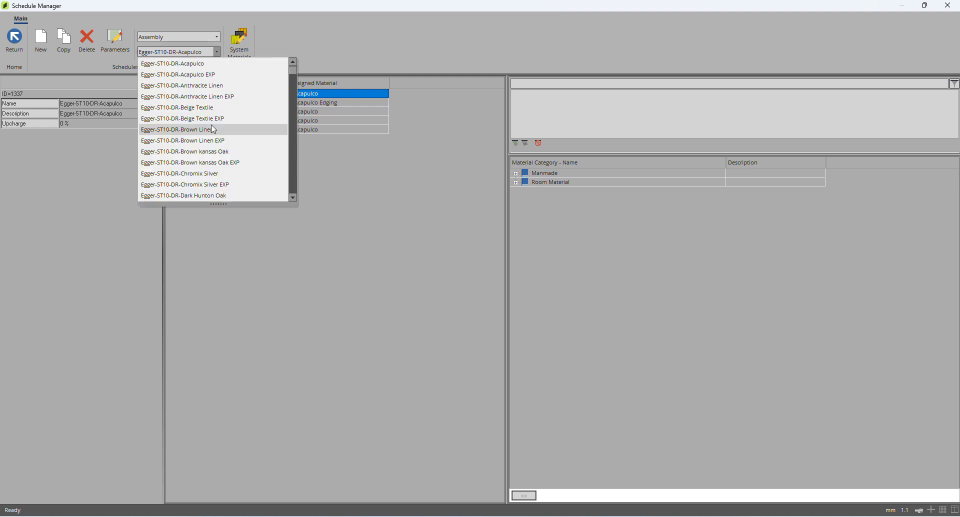
pyautogui.click(241, 277)
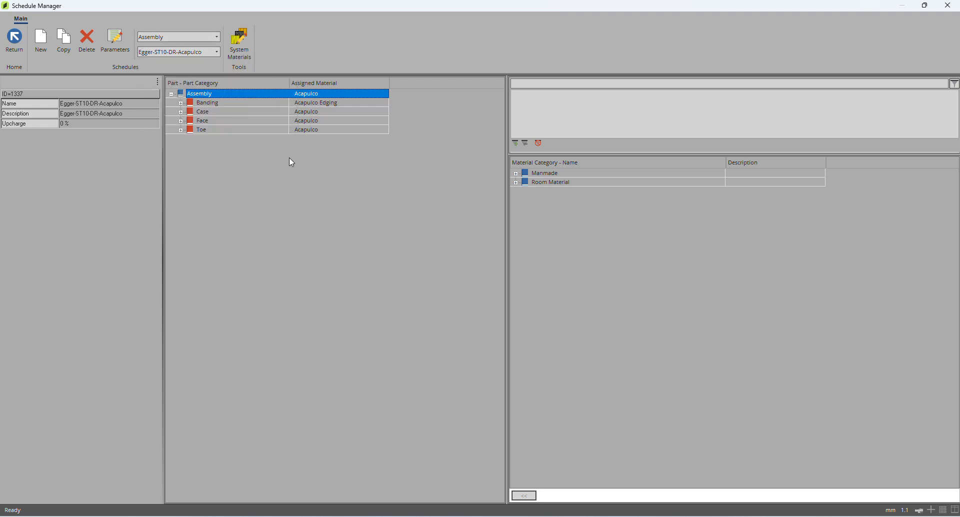
# Step: Create a new Assembly schedule, dismissing every error dialog
pyautogui.click(38, 44)
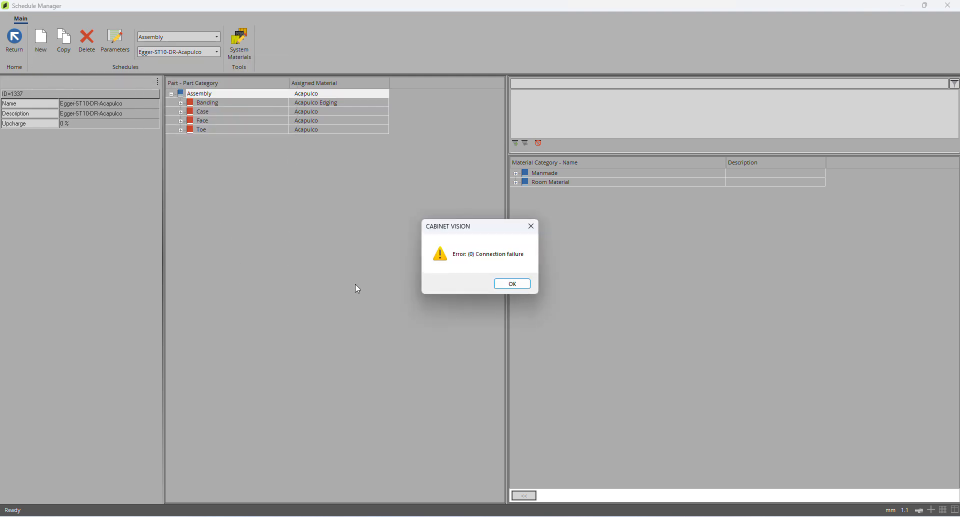
pyautogui.click(504, 283)
pyautogui.click(554, 288)
pyautogui.click(546, 290)
pyautogui.click(547, 286)
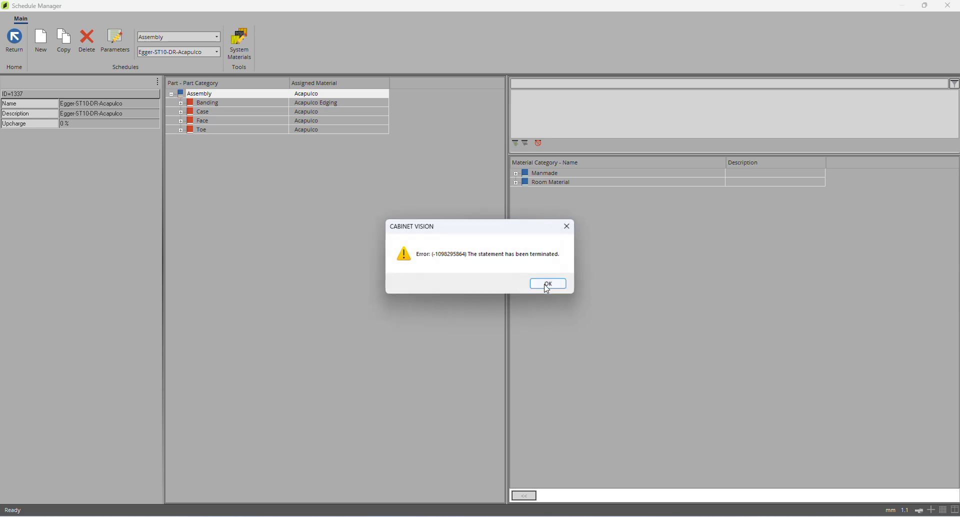
pyautogui.click(547, 285)
pyautogui.click(546, 286)
pyautogui.click(547, 285)
pyautogui.click(546, 284)
pyautogui.click(545, 287)
pyautogui.click(537, 282)
pyautogui.click(536, 283)
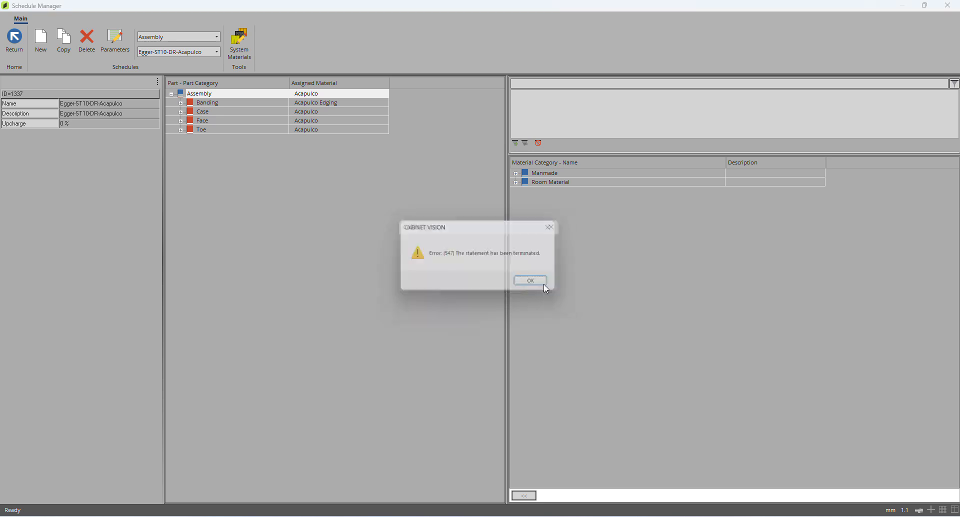
pyautogui.click(542, 283)
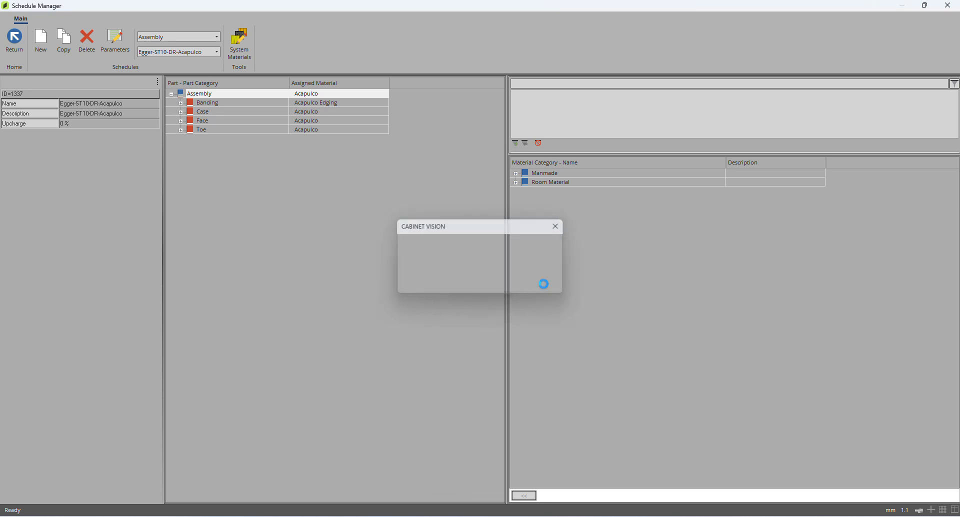
pyautogui.click(544, 284)
pyautogui.click(543, 282)
pyautogui.click(541, 280)
pyautogui.click(541, 280)
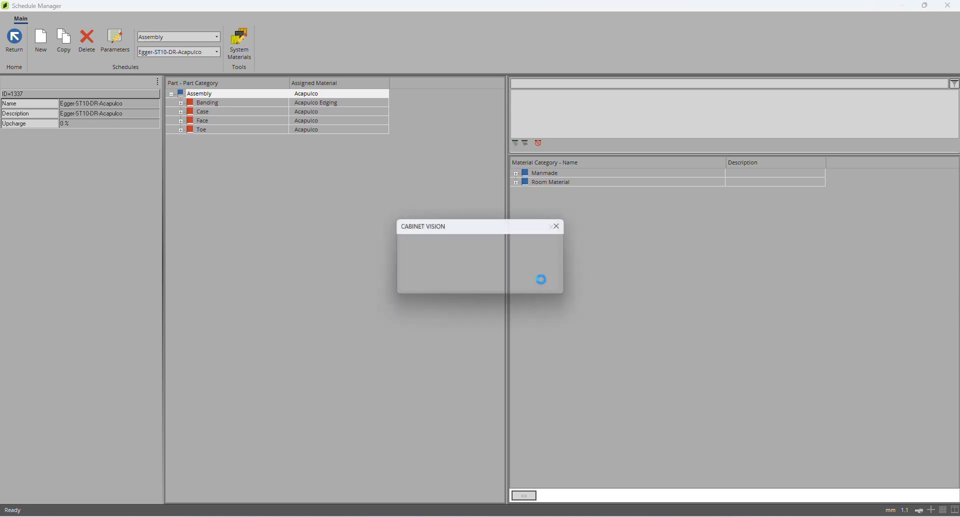
pyautogui.click(542, 281)
pyautogui.click(541, 280)
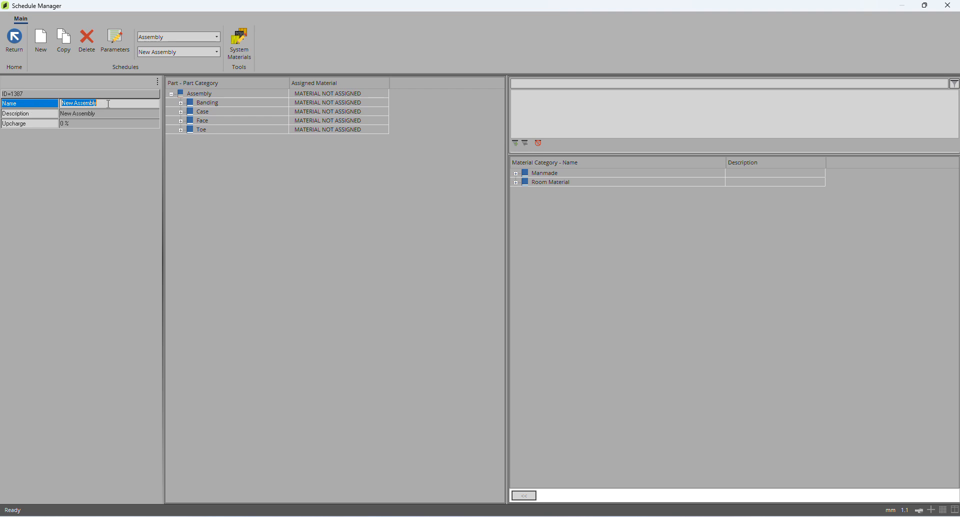
# Step: Set both the name and the description of the new Assembly schedule to Training Schedule
pyautogui.click(48, 113)
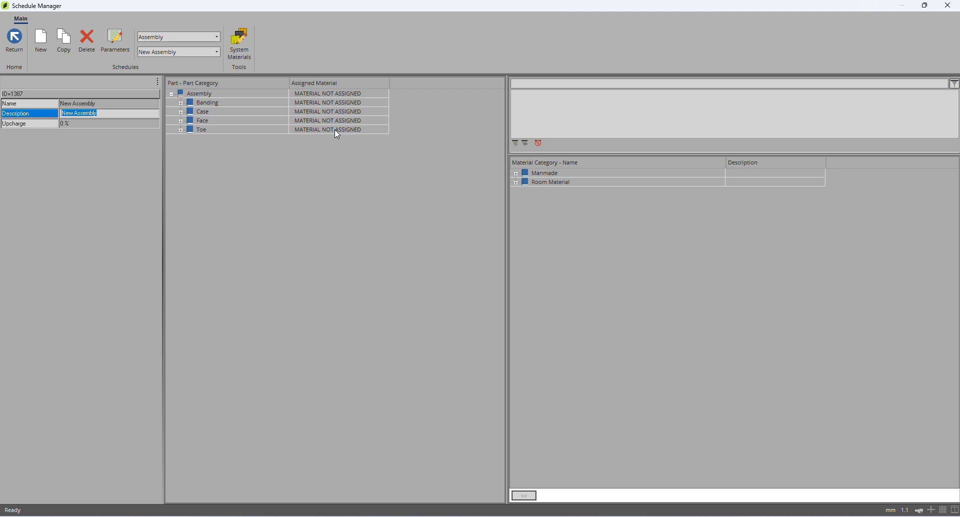
pyautogui.click(33, 103)
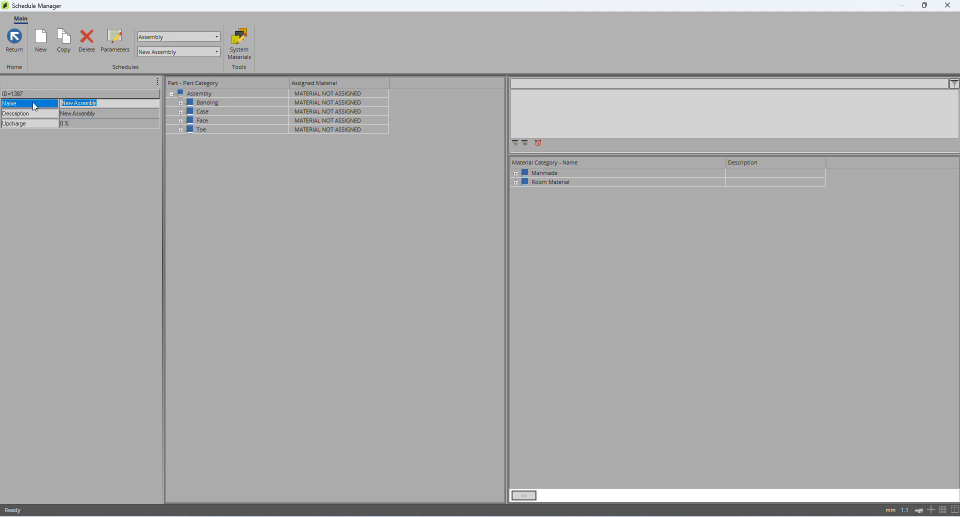
pyautogui.write('Trainig')
pyautogui.write('ing')
pyautogui.write(' Schedule')
pyautogui.press('Tab')
pyautogui.write('Training Schedule')
pyautogui.click(203, 193)
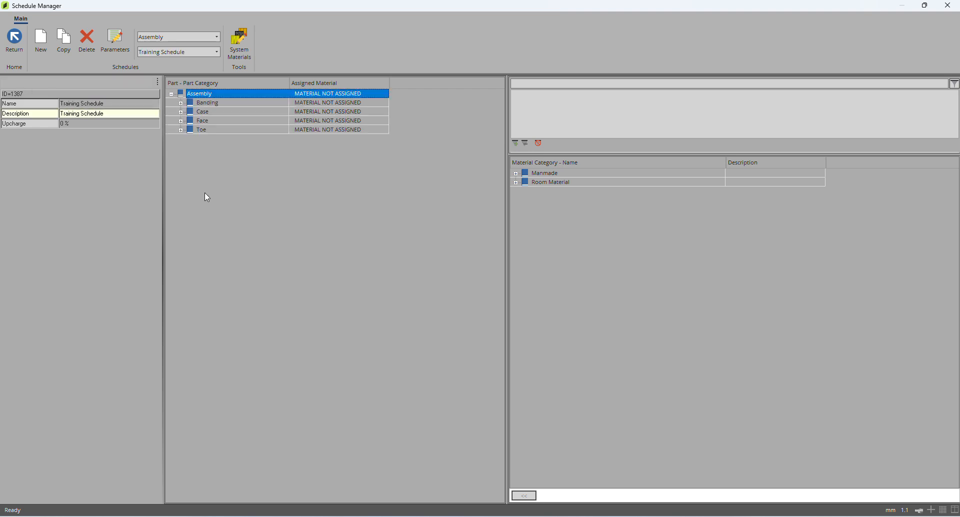
# Step: Expand the Banding category and set the Training Schedule's upcharge to 20 %
pyautogui.click(43, 126)
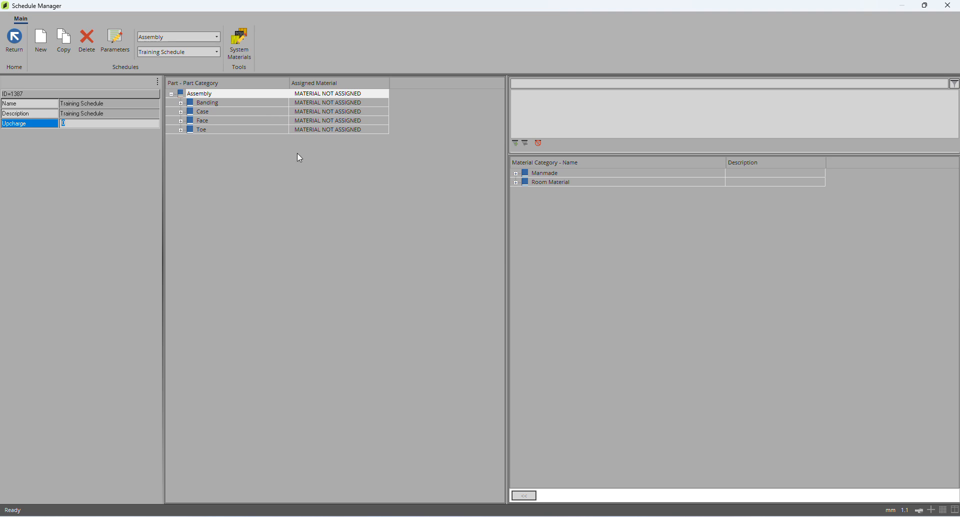
pyautogui.click(181, 103)
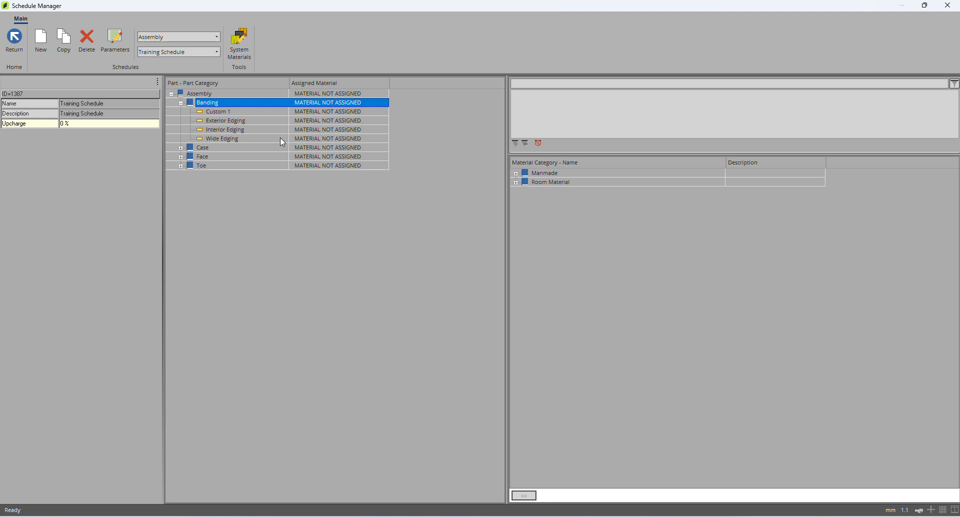
pyautogui.click(67, 124)
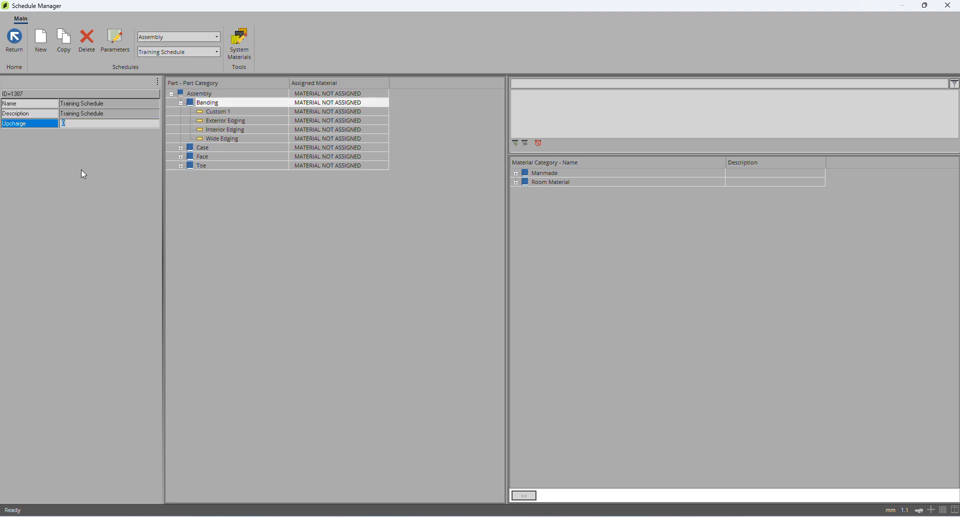
pyautogui.write('20')
pyautogui.press('Return')
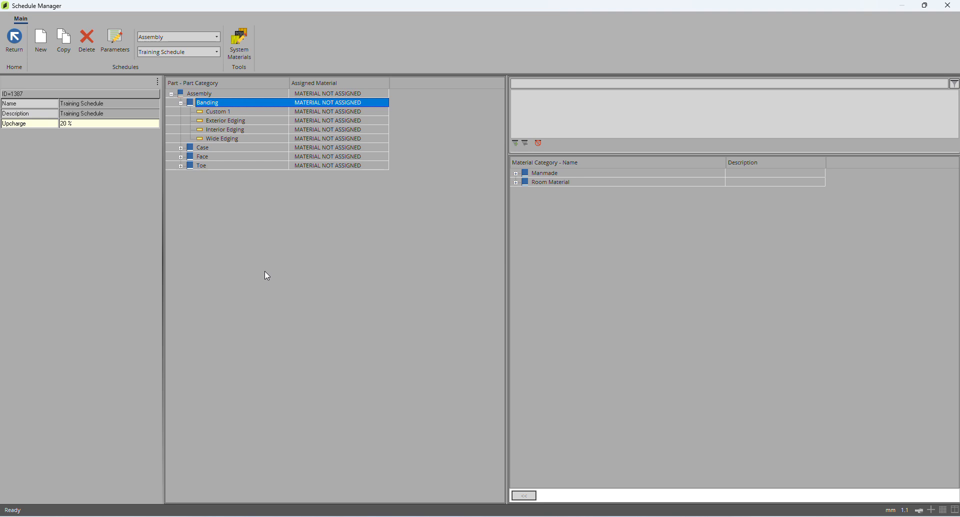
# Step: Set the Training Schedule's upcharge back to 0 %
pyautogui.click(94, 123)
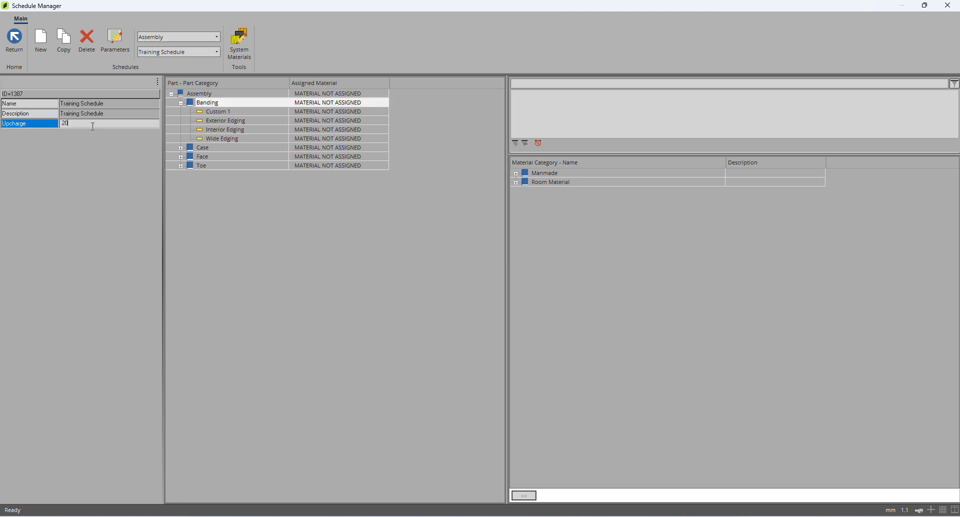
pyautogui.write('0')
pyautogui.click(109, 194)
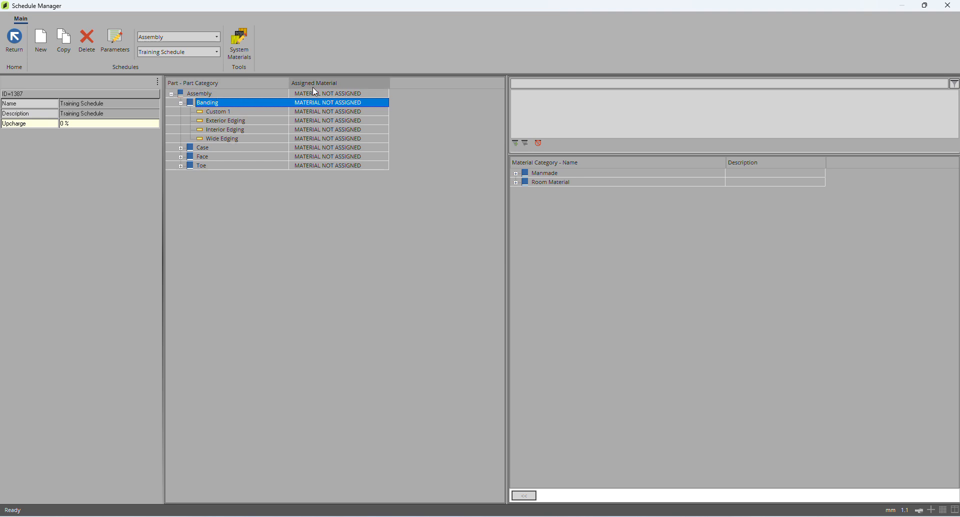
# Step: Examine the Exterior, Interior and Wide Edging parts under Banding and the Exposed and Interior part categories under Case
pyautogui.doubleClick(187, 147)
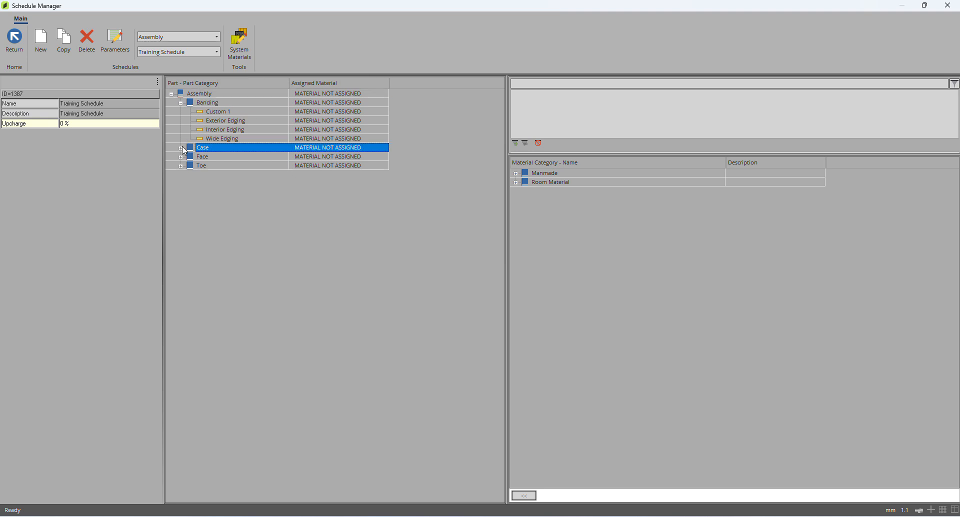
pyautogui.click(198, 106)
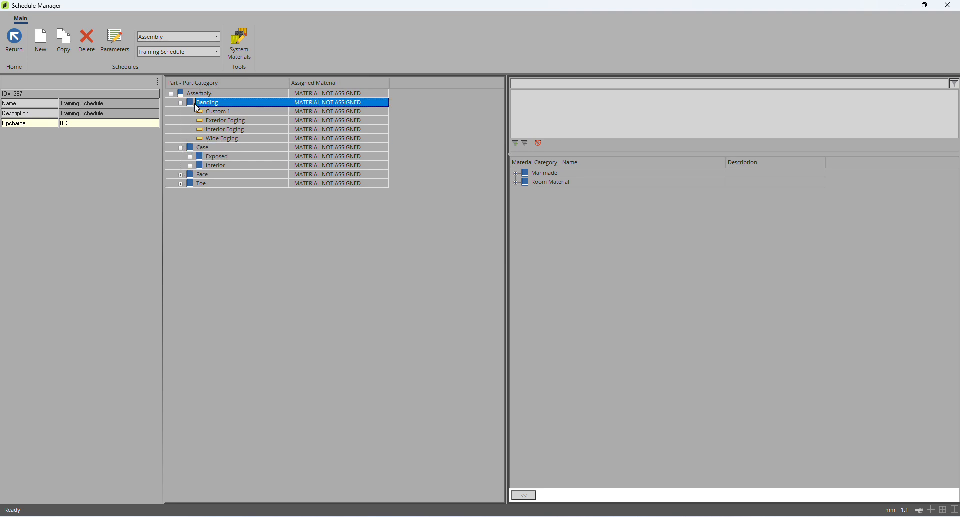
pyautogui.click(235, 121)
pyautogui.click(239, 132)
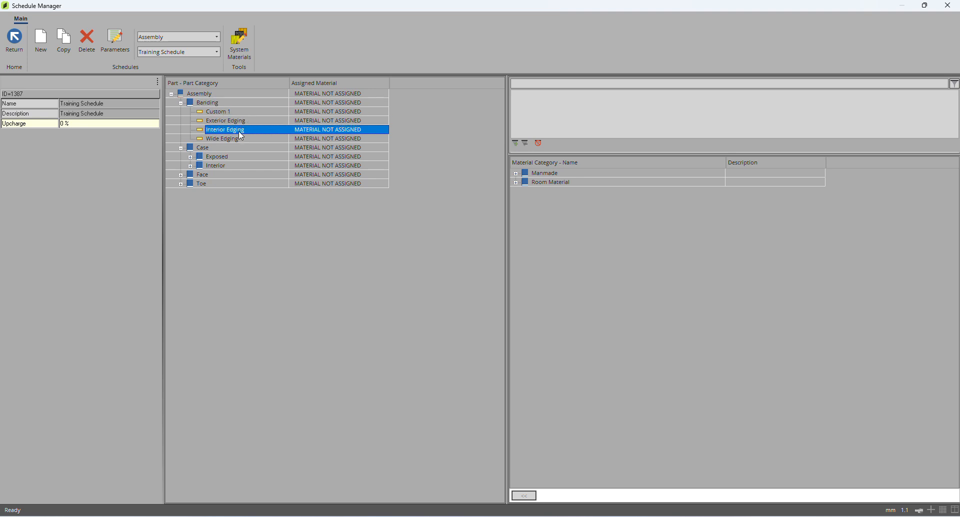
pyautogui.click(241, 139)
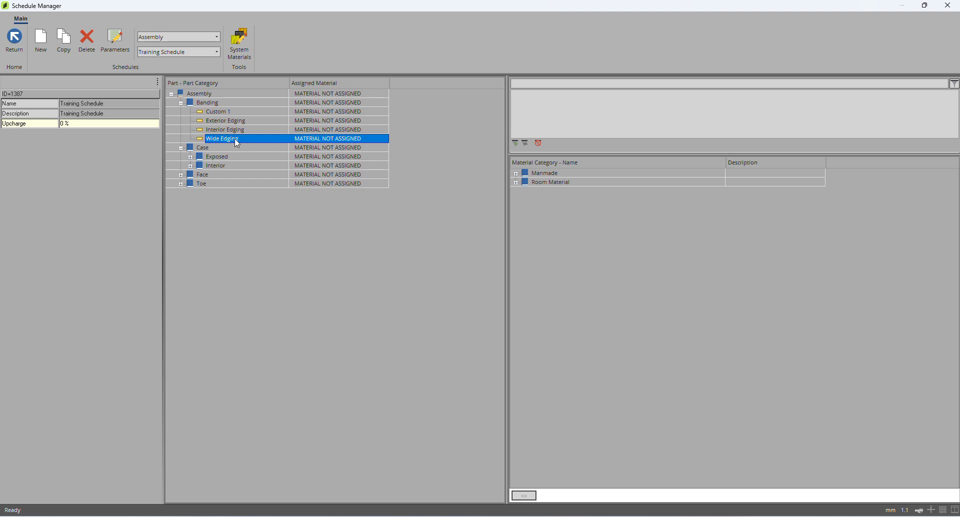
pyautogui.click(235, 122)
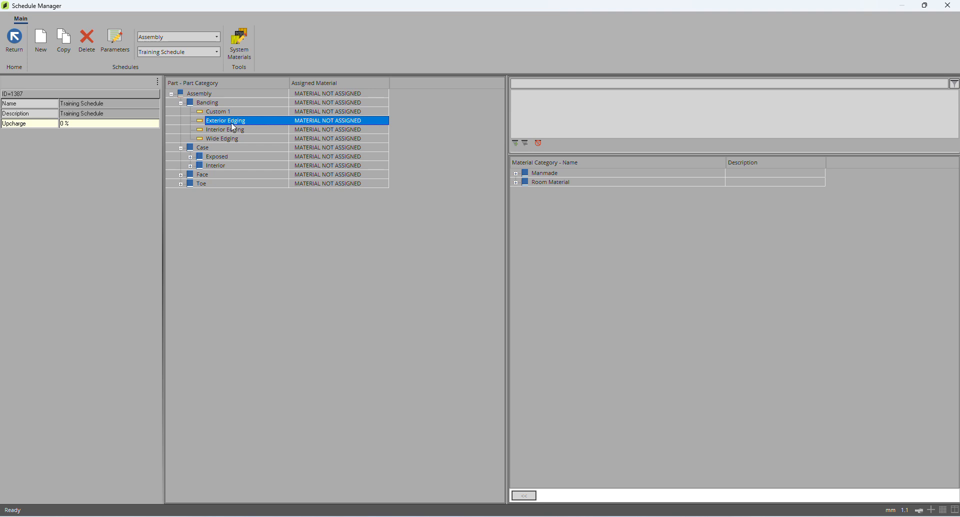
pyautogui.click(232, 130)
pyautogui.click(231, 140)
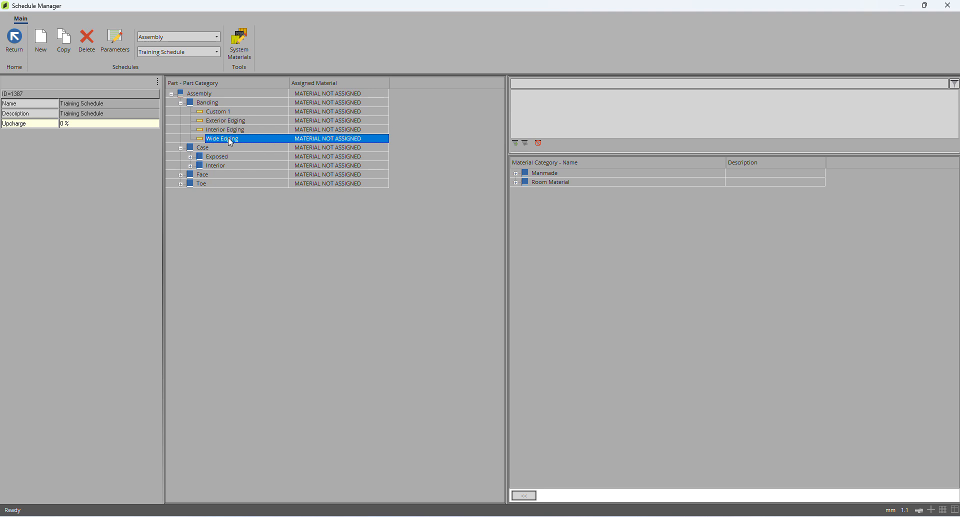
pyautogui.click(191, 157)
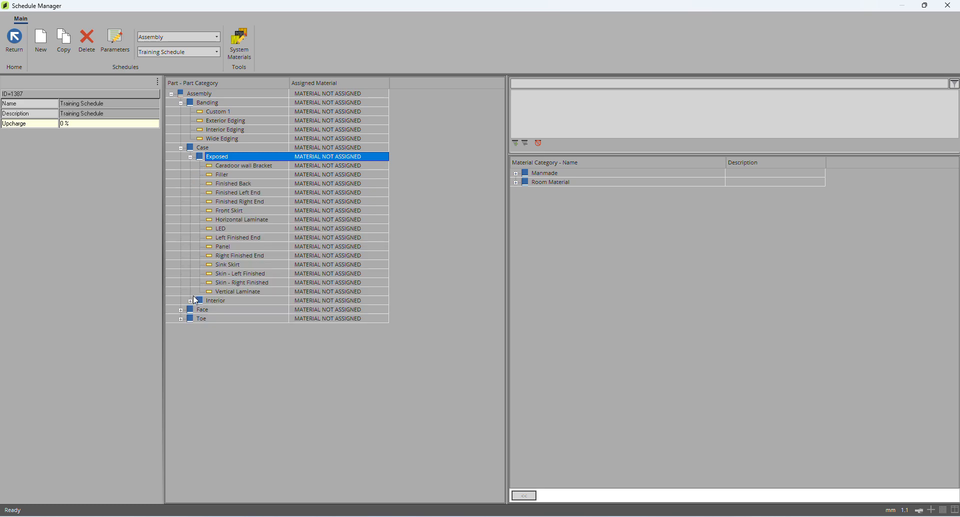
pyautogui.click(191, 300)
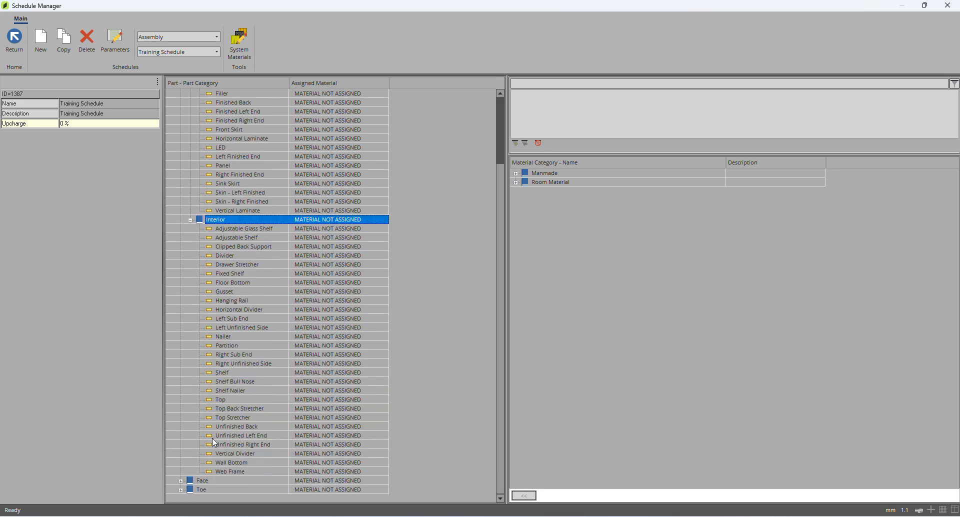
# Step: Examine the part categories under Face, including the handleless parts, Shadowline Bracket and the Frame subcategory's stiles and rails
pyautogui.click(181, 498)
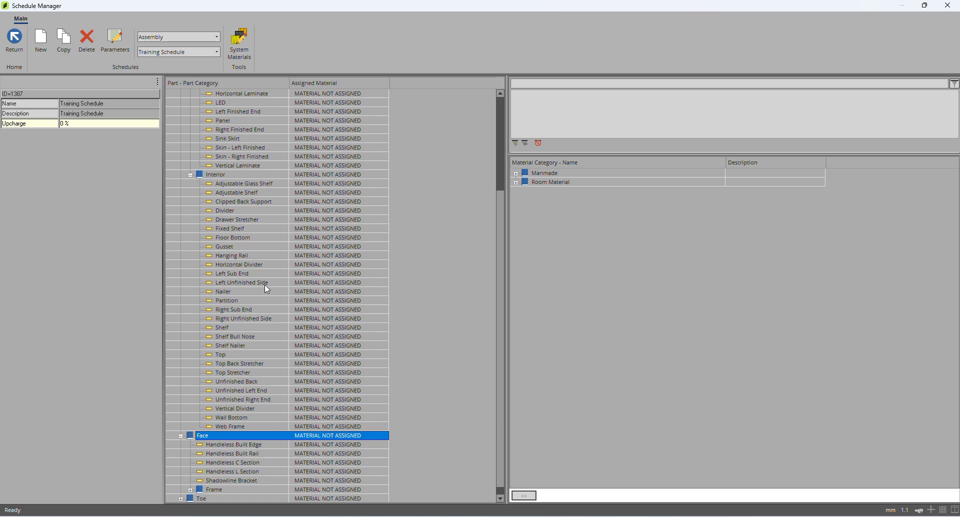
pyautogui.scroll(-1, 215, 439)
pyautogui.click(250, 435)
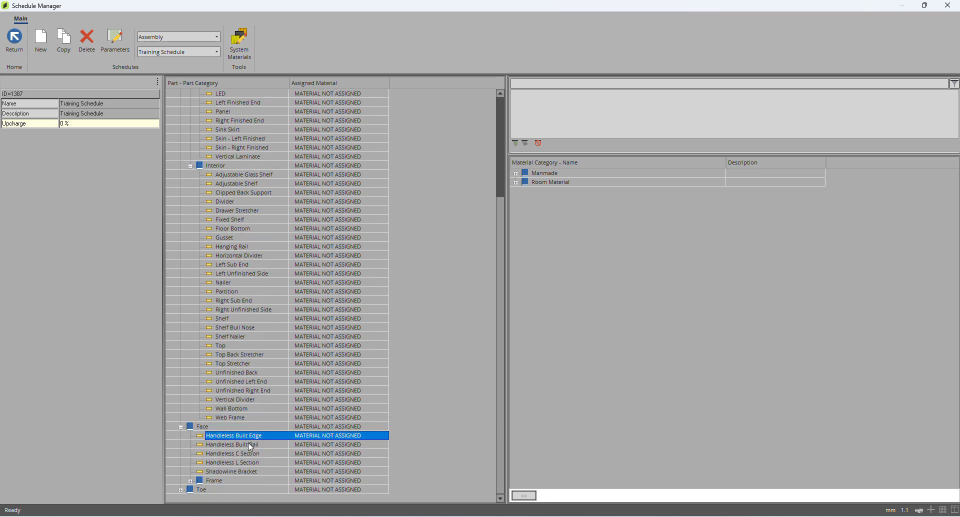
pyautogui.click(255, 454)
pyautogui.click(256, 463)
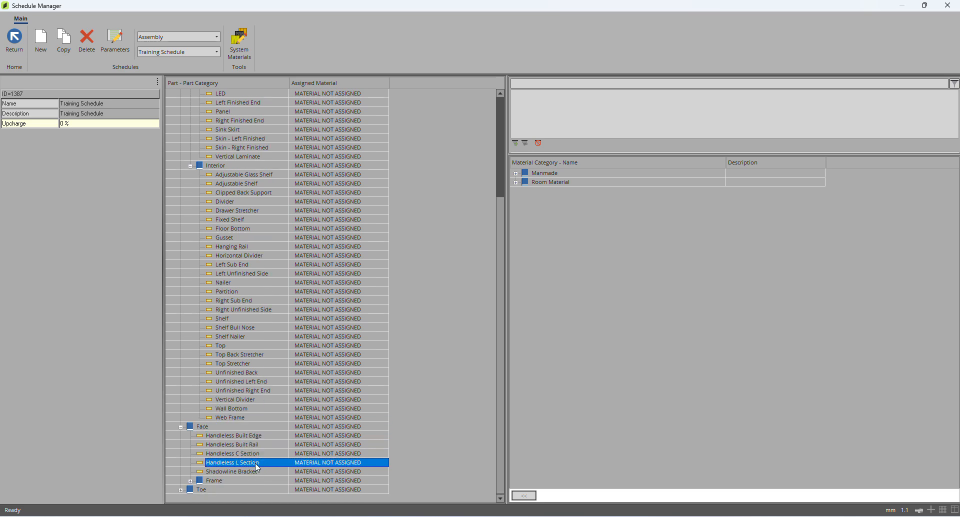
pyautogui.click(256, 471)
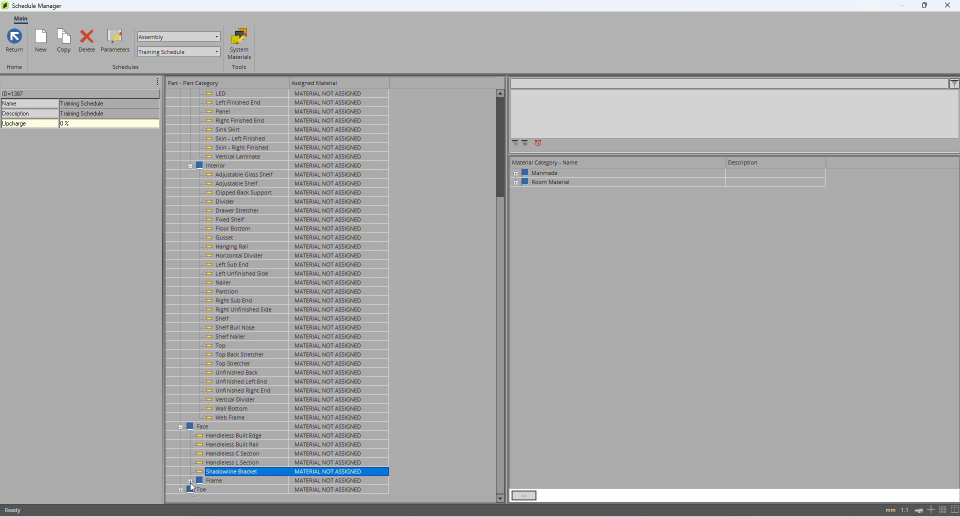
pyautogui.click(190, 480)
pyautogui.click(226, 439)
pyautogui.click(232, 446)
pyautogui.click(238, 454)
pyautogui.click(239, 470)
pyautogui.click(239, 481)
pyautogui.click(234, 490)
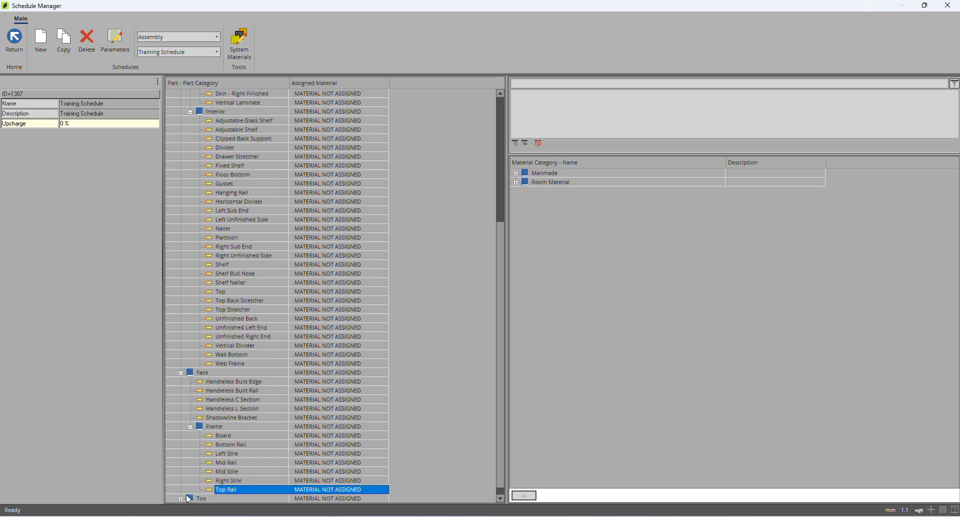
# Step: Examine the part categories under Toe, including the kickplates under Finished and the plinths and sleeper under Structural
pyautogui.click(182, 499)
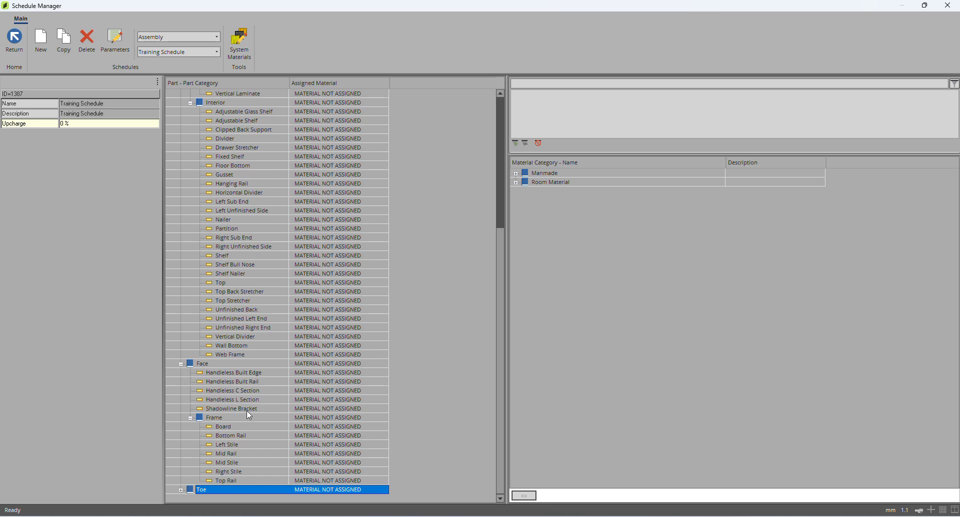
pyautogui.click(180, 490)
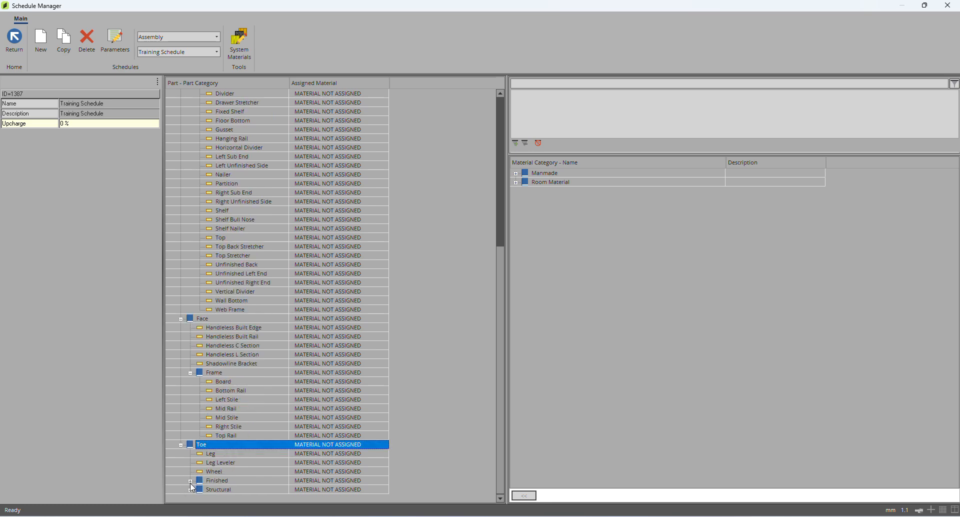
pyautogui.click(190, 480)
pyautogui.click(191, 490)
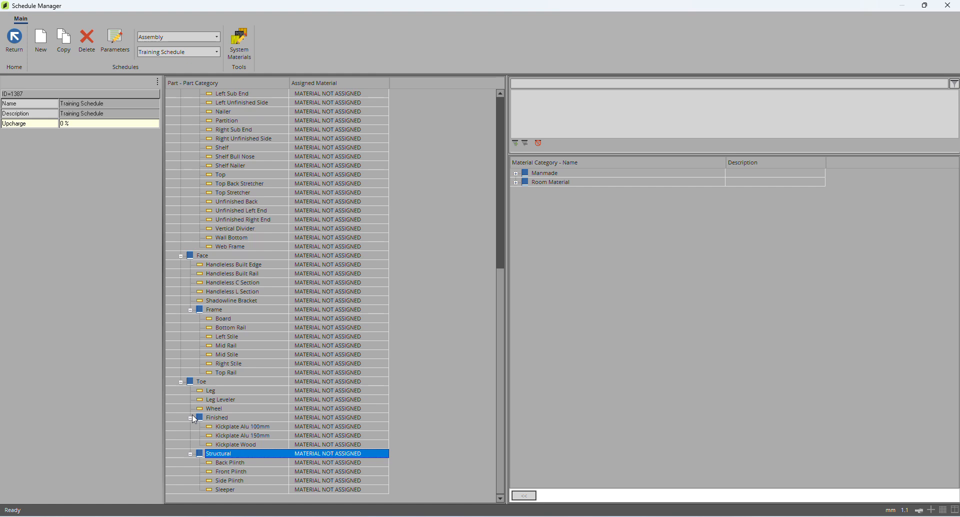
pyautogui.click(221, 401)
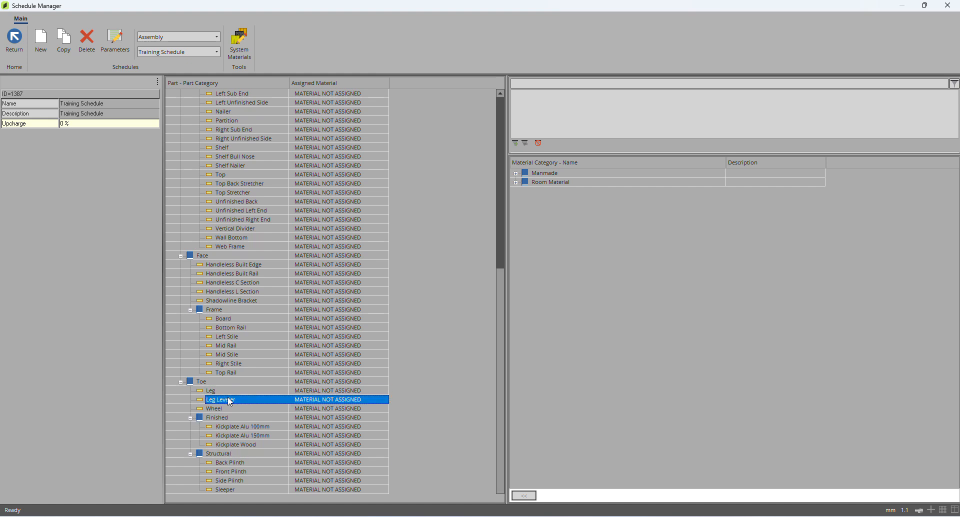
pyautogui.click(231, 409)
pyautogui.click(276, 427)
pyautogui.click(268, 436)
pyautogui.click(256, 444)
pyautogui.click(250, 453)
pyautogui.click(246, 463)
pyautogui.click(242, 471)
pyautogui.click(239, 481)
pyautogui.click(236, 490)
pyautogui.click(242, 471)
# Step: Assign the Training 16mm Sheet material from Manmade, Sheet Goods, Training to the whole Assembly category
pyautogui.scroll(9, 250, 452)
pyautogui.scroll(3, 264, 425)
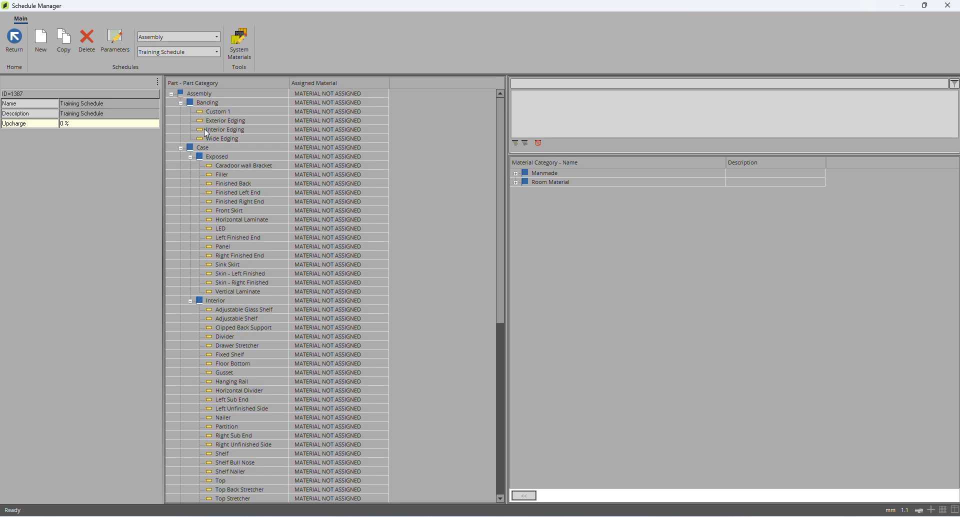
pyautogui.click(517, 174)
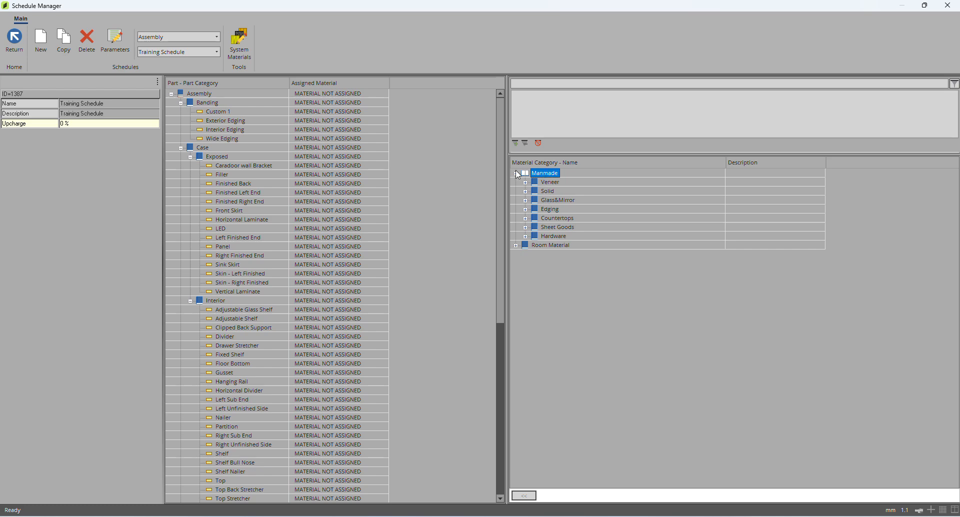
pyautogui.doubleClick(530, 229)
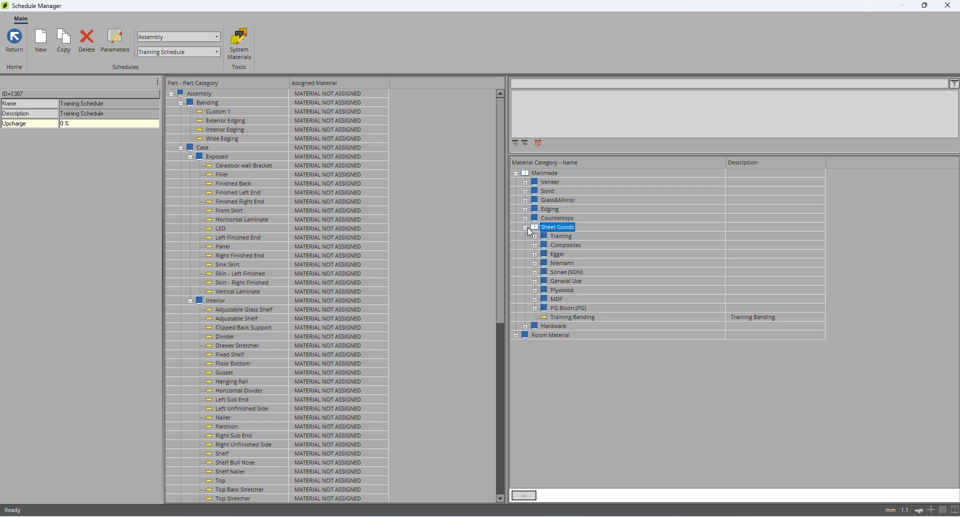
pyautogui.doubleClick(560, 236)
pyautogui.click(582, 246)
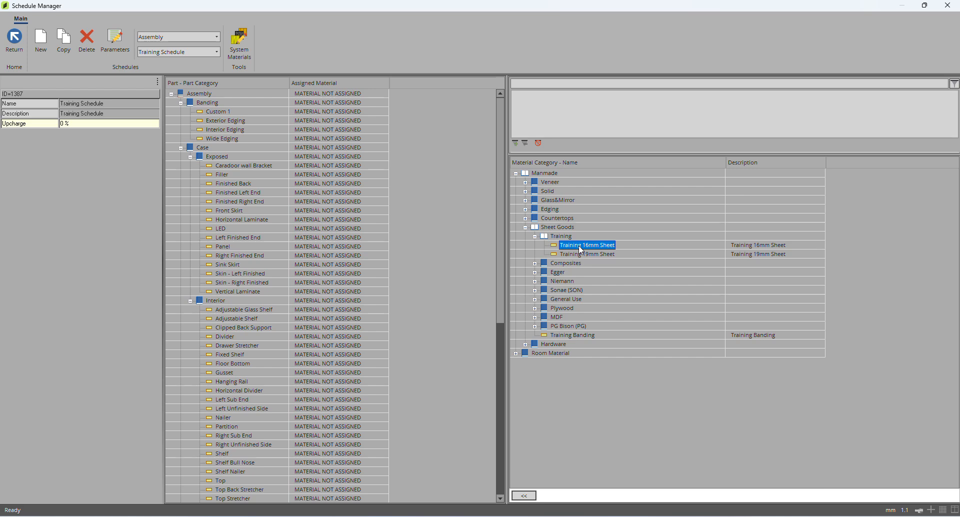
pyautogui.moveTo(581, 251); pyautogui.dragTo(311, 96)
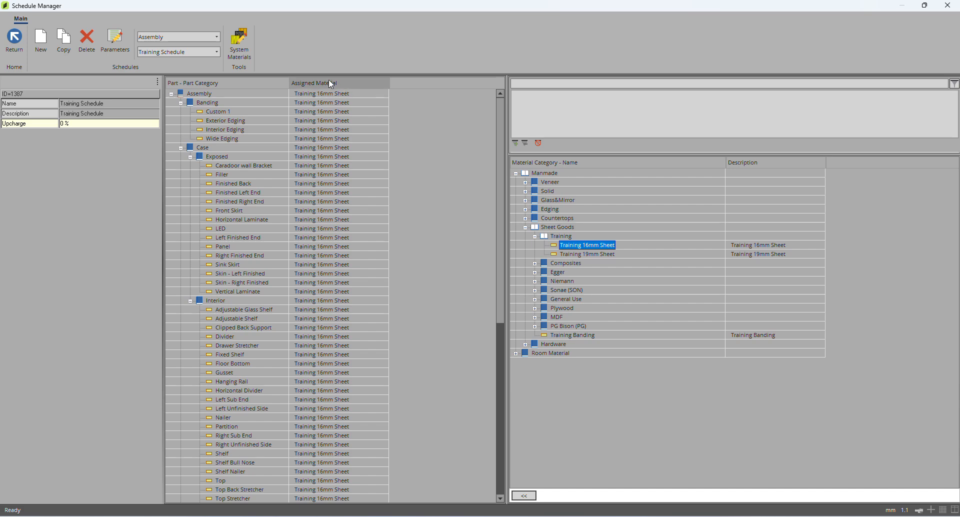
pyautogui.scroll(-1, 324, 203)
pyautogui.scroll(-5, 326, 203)
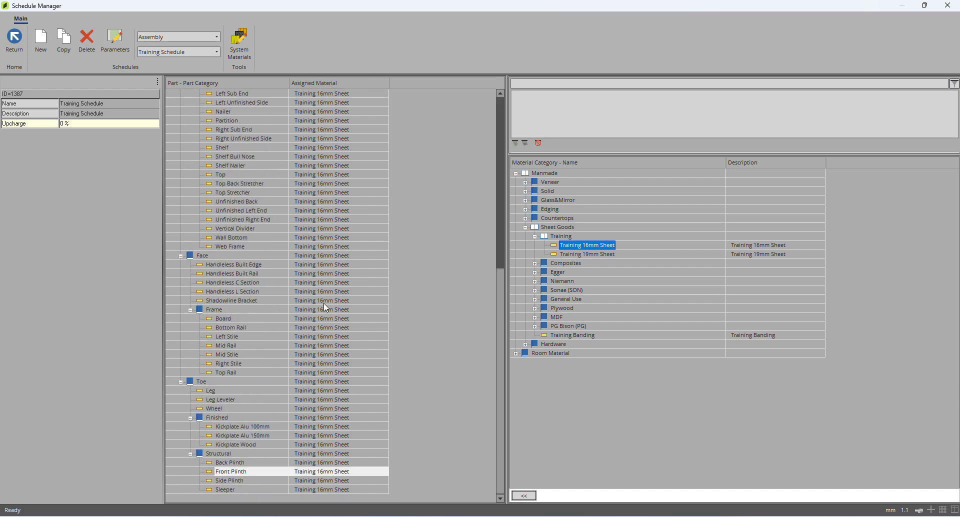
pyautogui.scroll(4, 335, 255)
pyautogui.scroll(3, 336, 261)
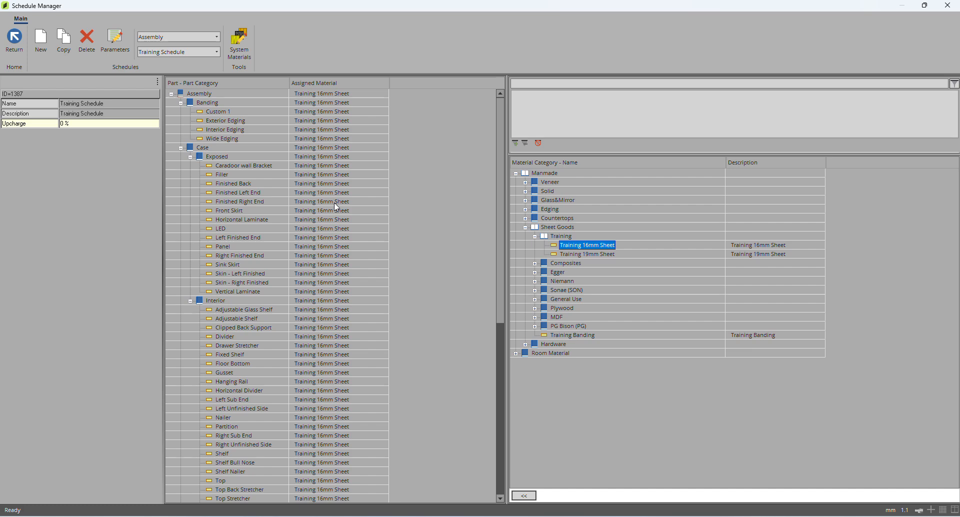
# Step: Assign the Training Banding 1mm material from Manmade, Edging, Training to the Banding category
pyautogui.click(384, 149)
pyautogui.click(217, 103)
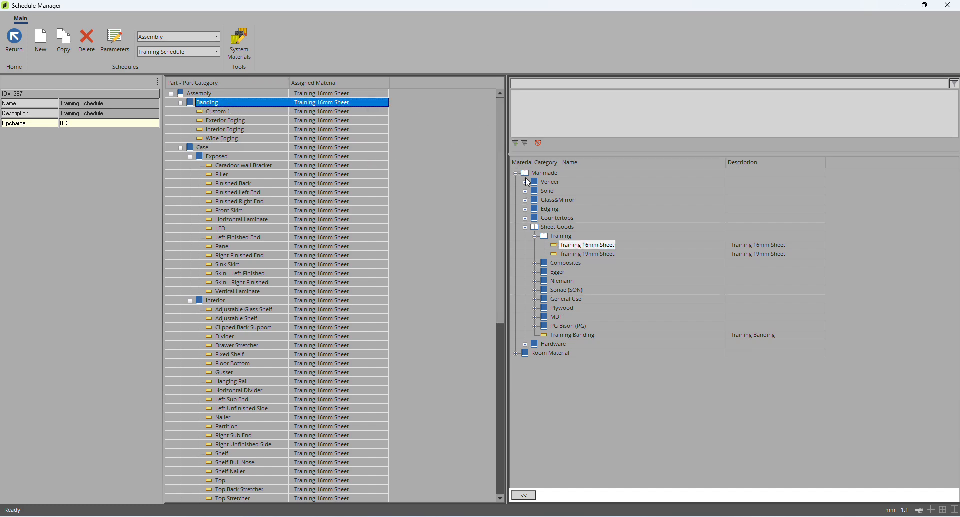
pyautogui.click(525, 209)
pyautogui.click(535, 218)
pyautogui.click(538, 227)
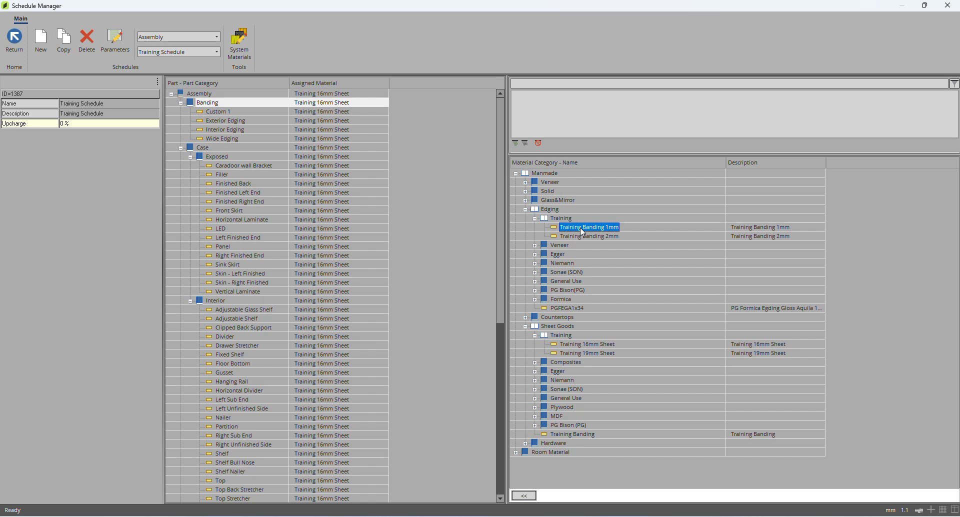
pyautogui.moveTo(582, 232); pyautogui.dragTo(323, 106)
pyautogui.moveTo(220, 104); pyautogui.dragTo(225, 142)
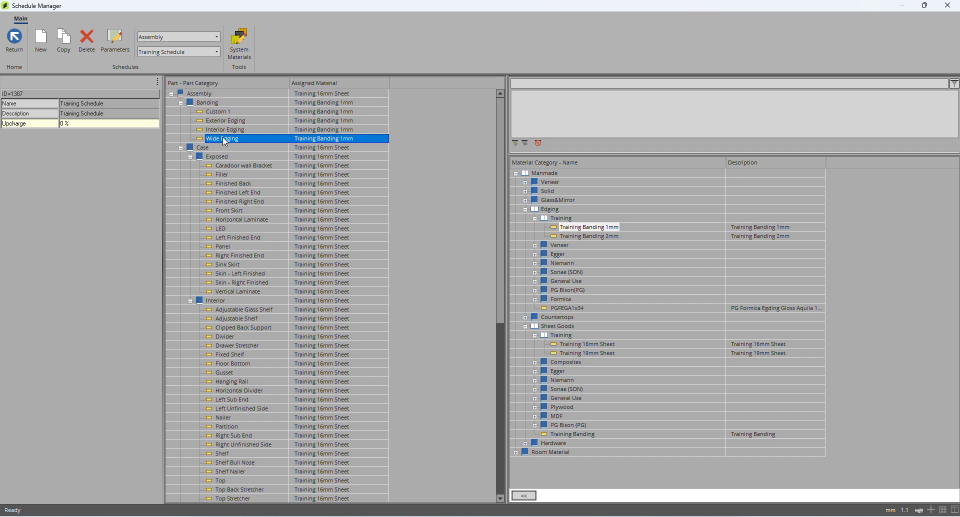
pyautogui.moveTo(226, 142); pyautogui.dragTo(216, 106)
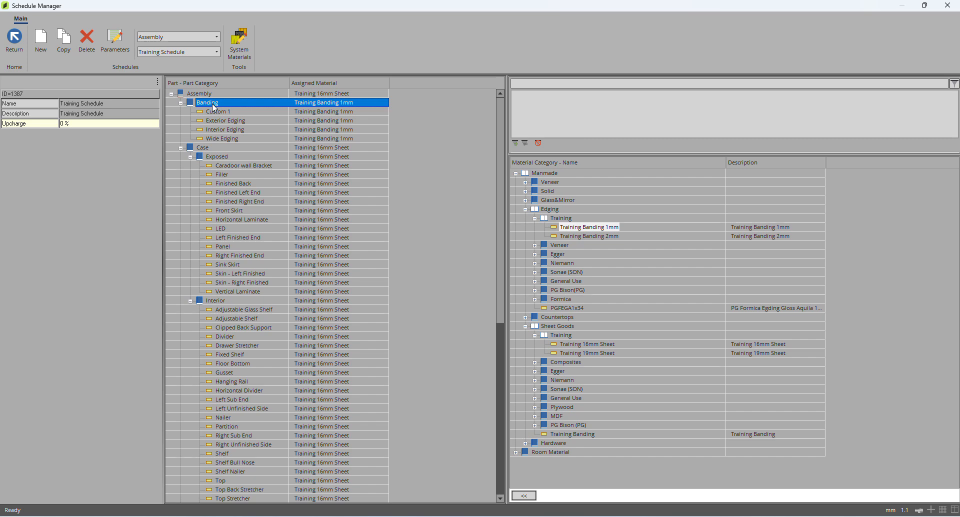
# Step: Filter the materials by WE and assign WE1x20mm to the Interior Edging part only
pyautogui.click(229, 121)
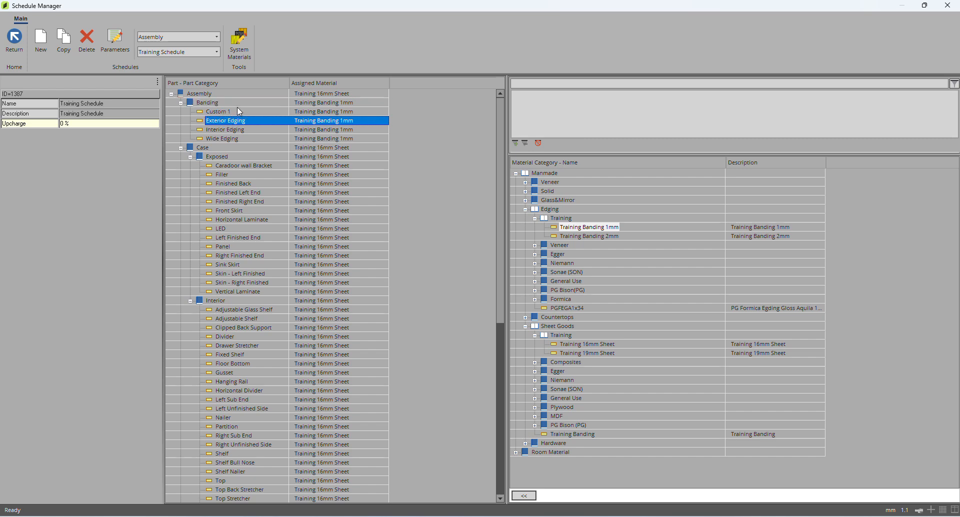
pyautogui.click(233, 131)
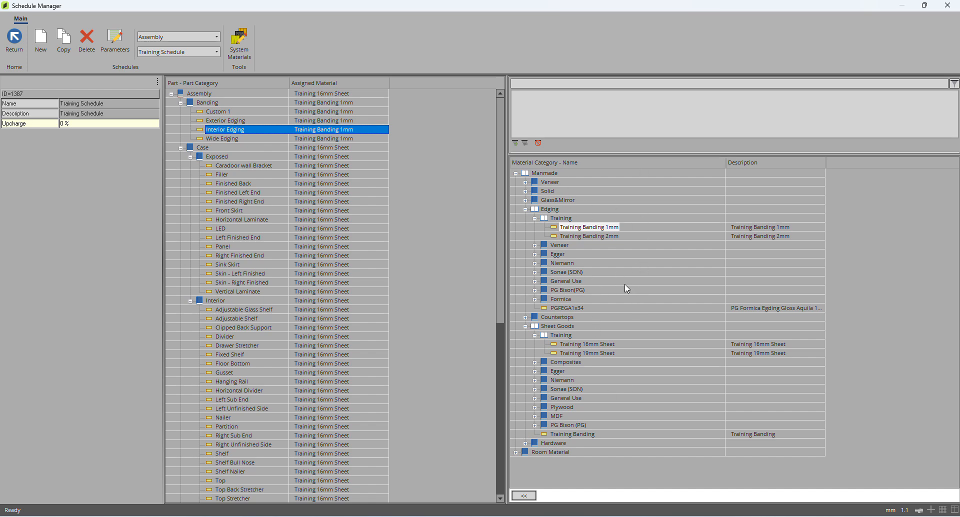
pyautogui.click(565, 84)
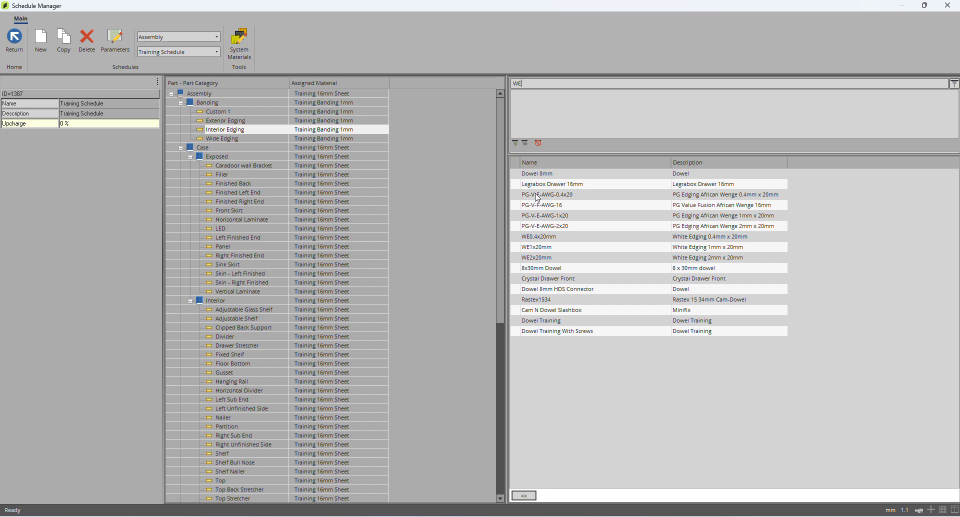
pyautogui.click(536, 248)
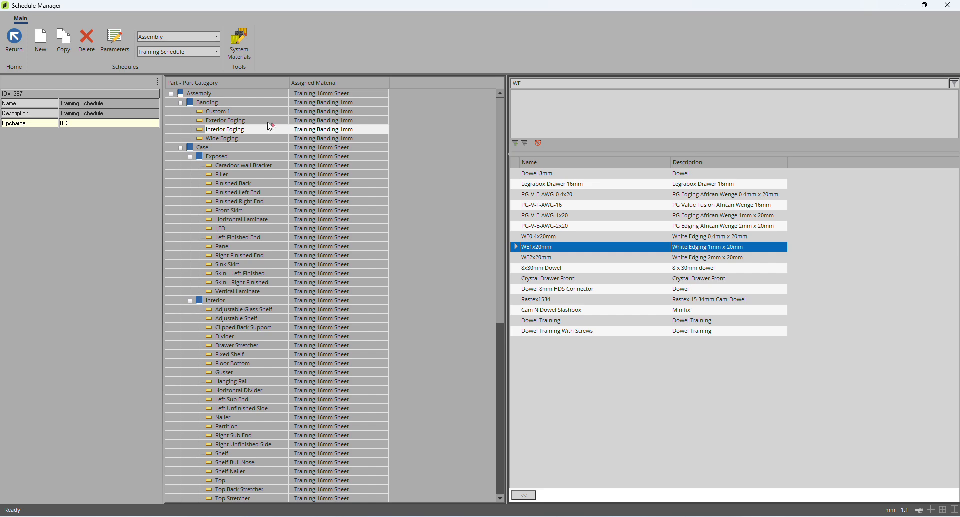
pyautogui.doubleClick(305, 133)
pyautogui.click(443, 204)
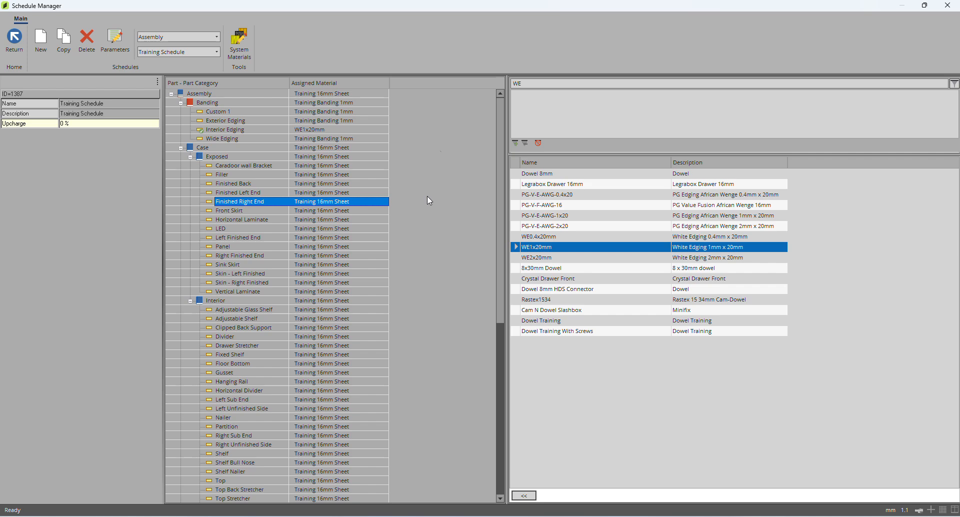
# Step: Compare the Interior Edging's assigned material and marker with those of the Banding category and its other edging parts
pyautogui.click(215, 147)
pyautogui.click(250, 120)
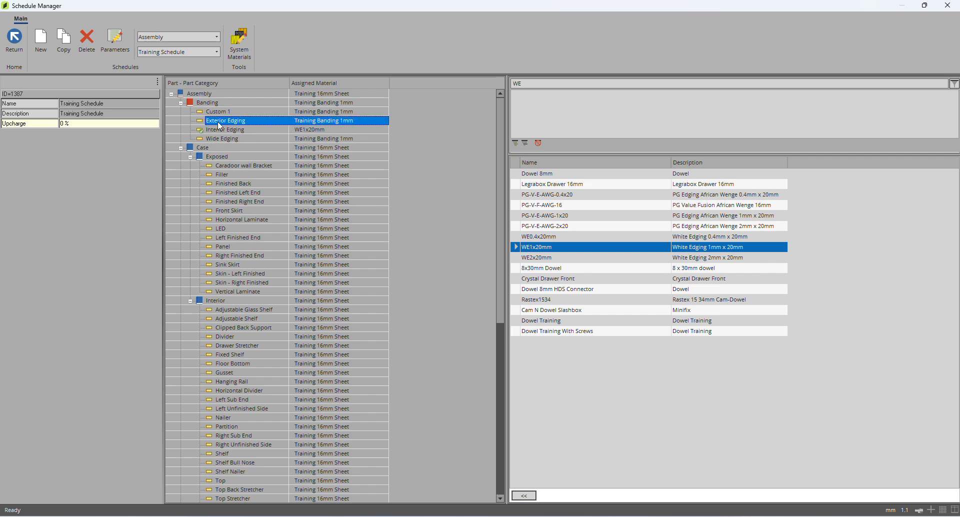
pyautogui.click(312, 129)
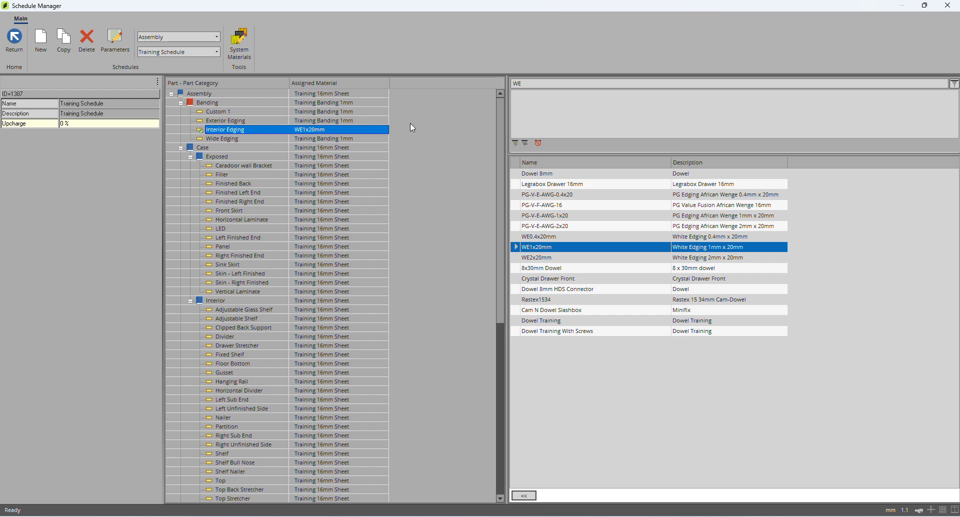
pyautogui.press('Up')
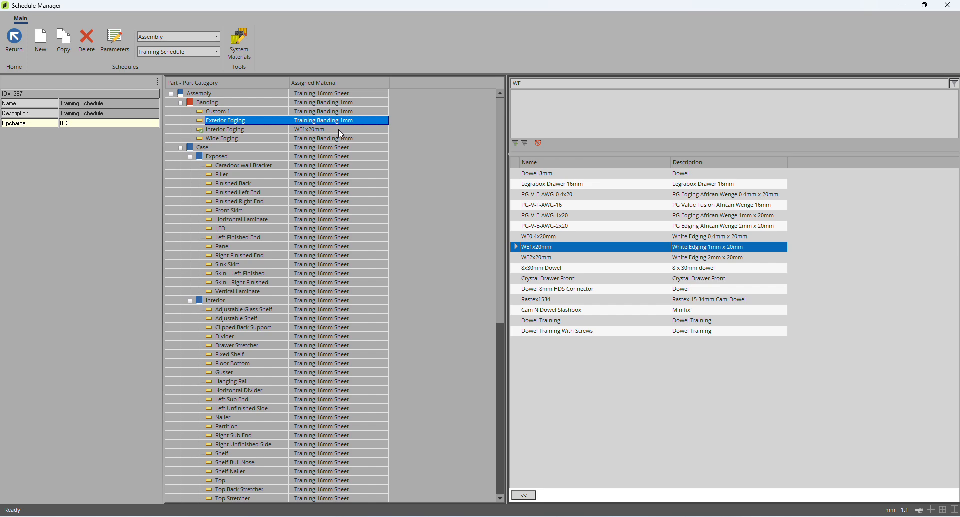
pyautogui.click(322, 131)
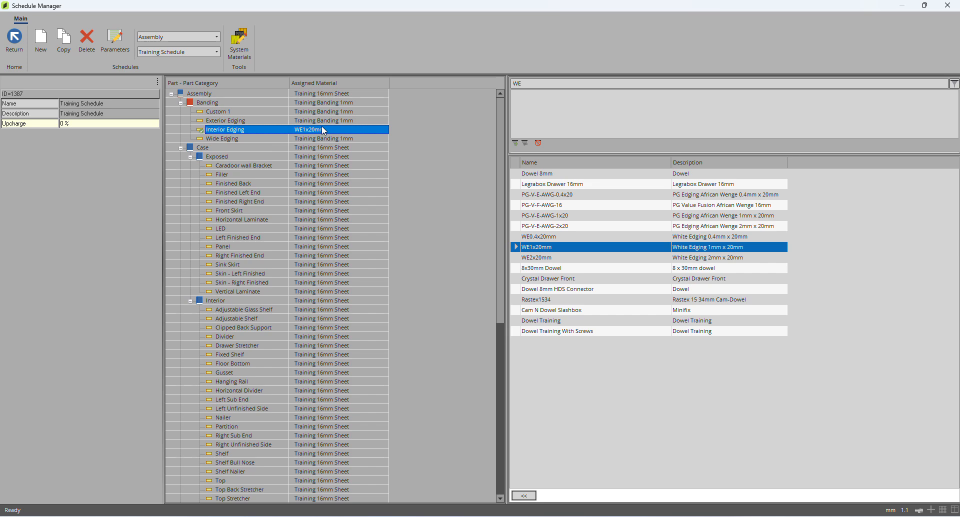
pyautogui.click(220, 139)
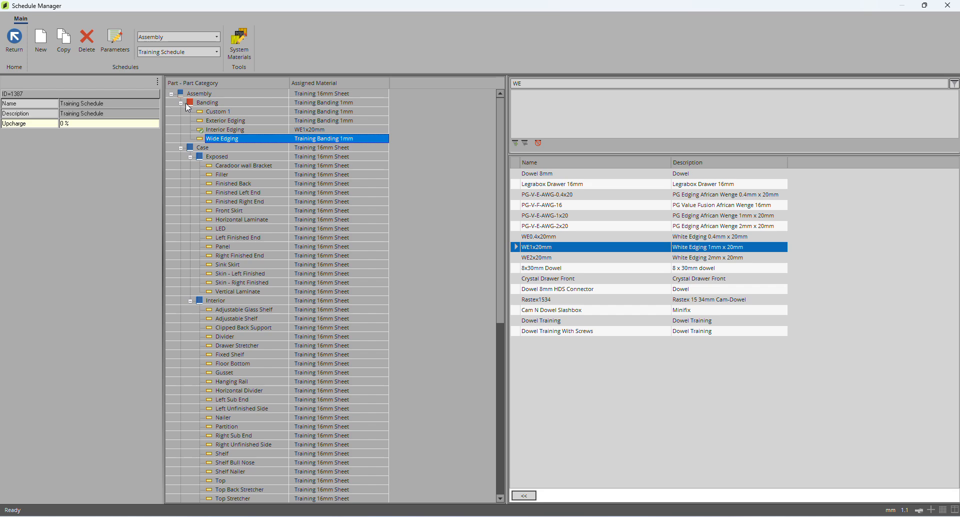
pyautogui.click(227, 129)
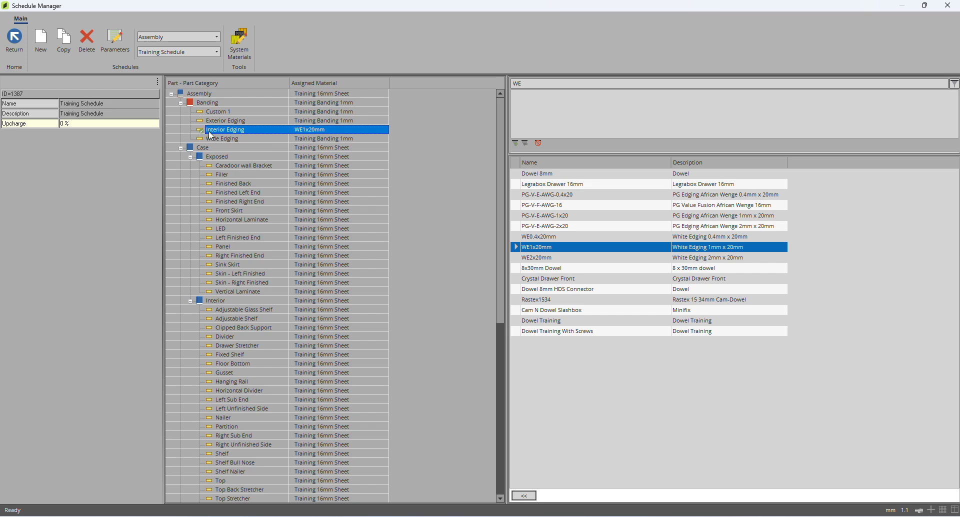
pyautogui.click(192, 105)
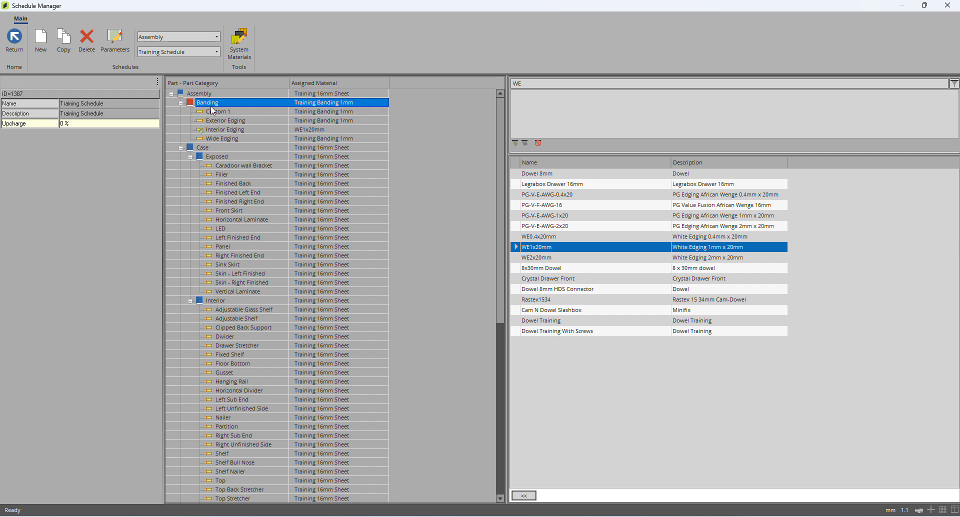
pyautogui.click(239, 131)
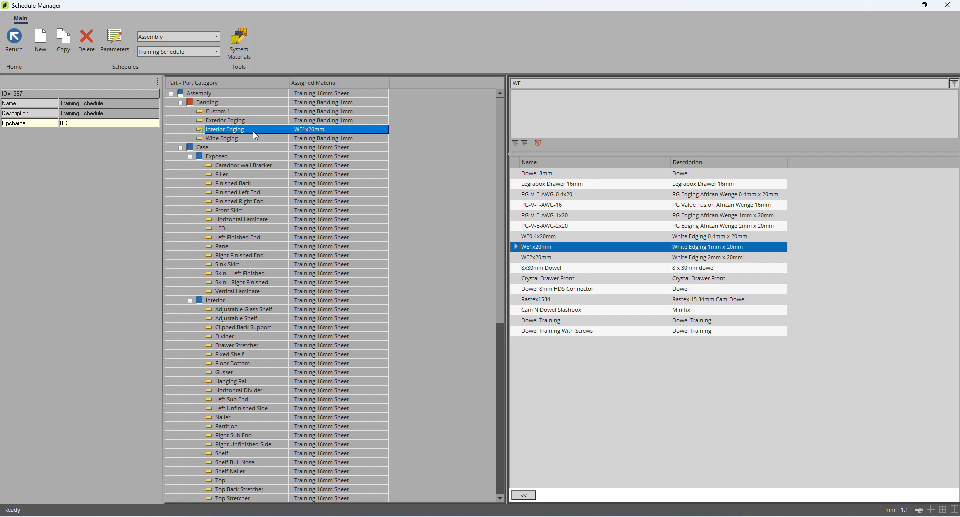
# Step: Assign PG-V-E-AWG-0.4x20 to the Banding category and compare the category's material with that of Interior Edging
pyautogui.click(212, 103)
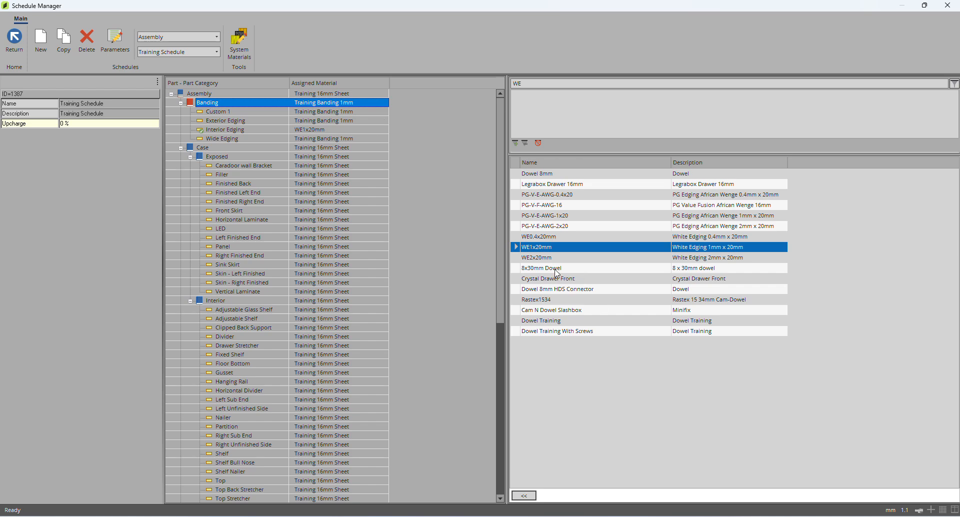
pyautogui.click(538, 194)
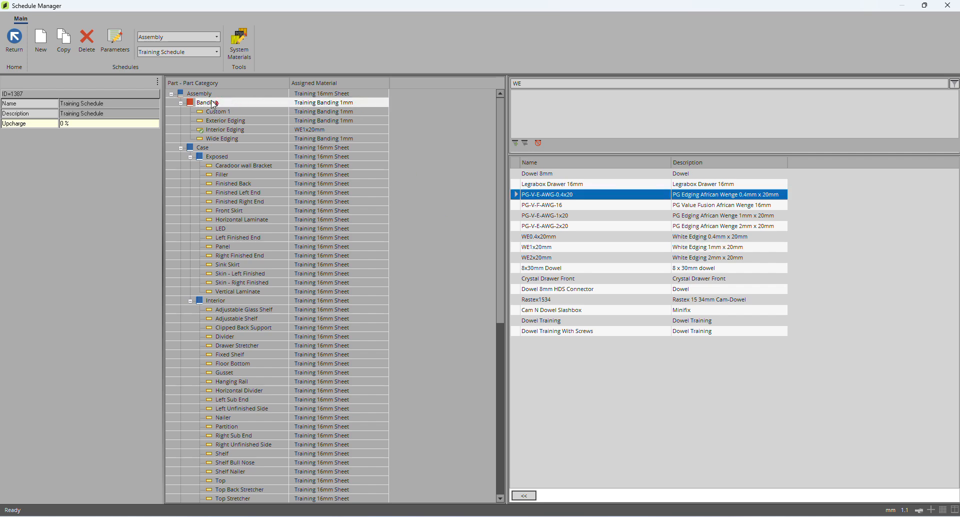
pyautogui.doubleClick(319, 104)
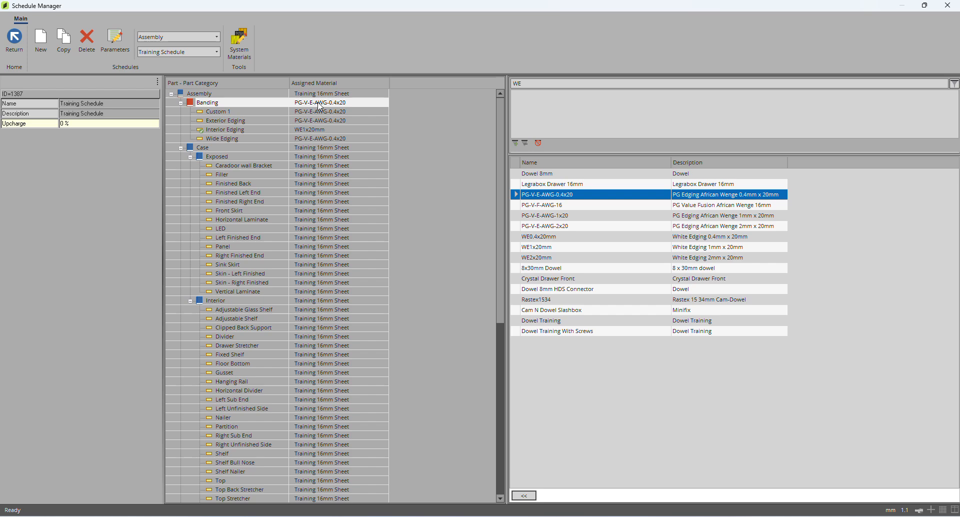
pyautogui.click(313, 130)
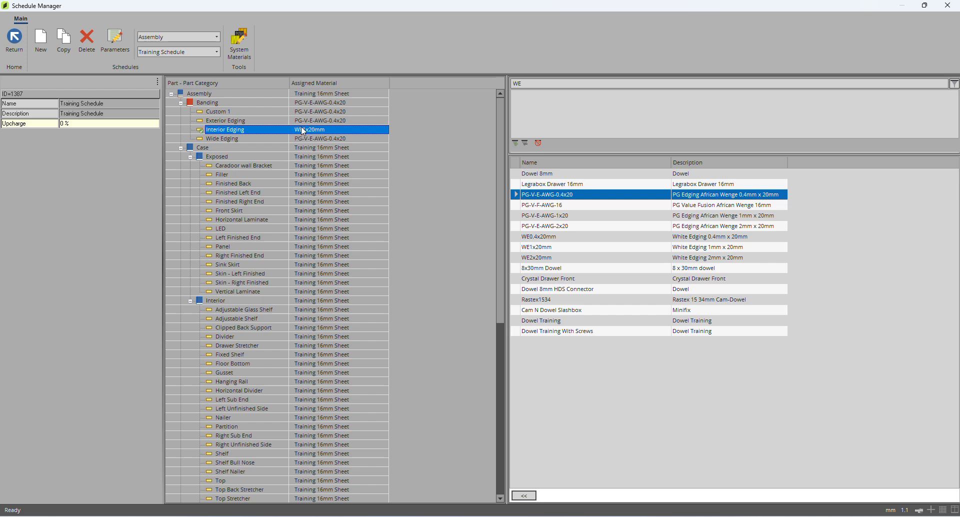
pyautogui.click(216, 104)
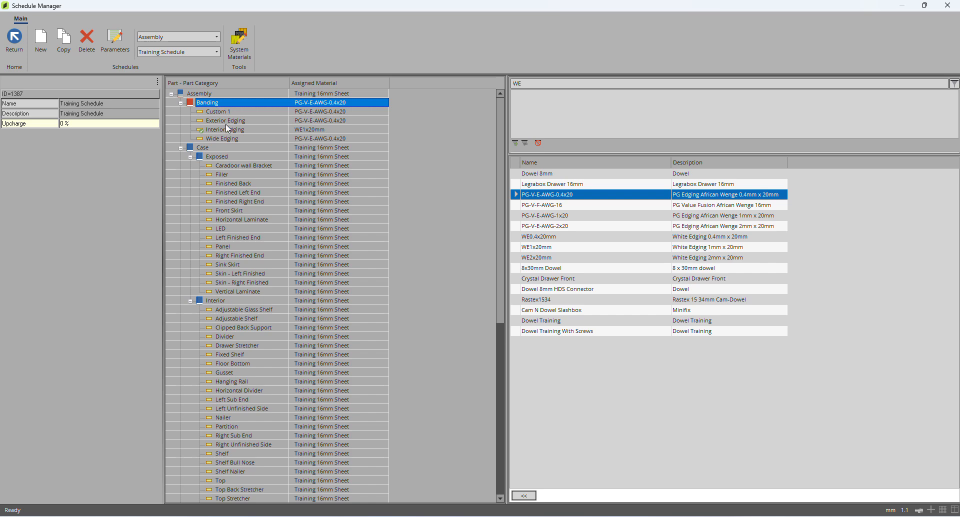
pyautogui.click(259, 131)
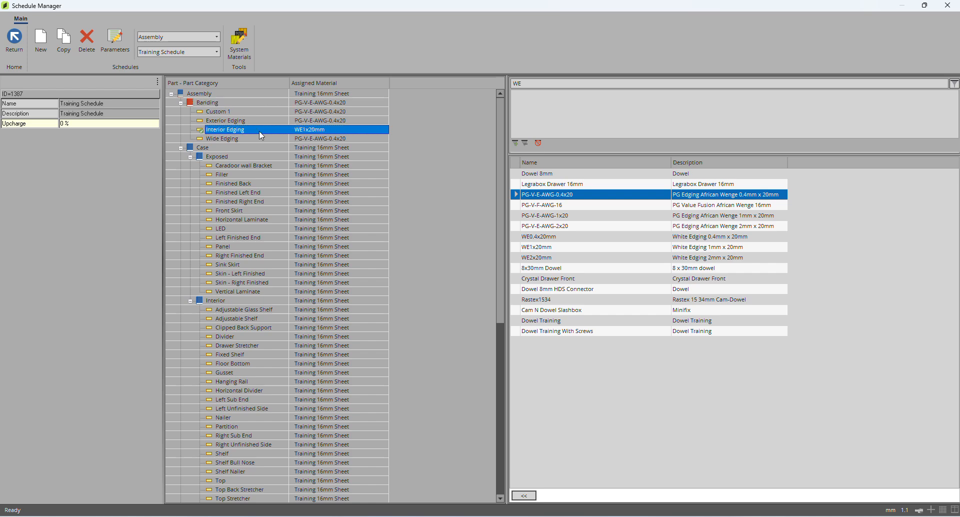
pyautogui.click(199, 106)
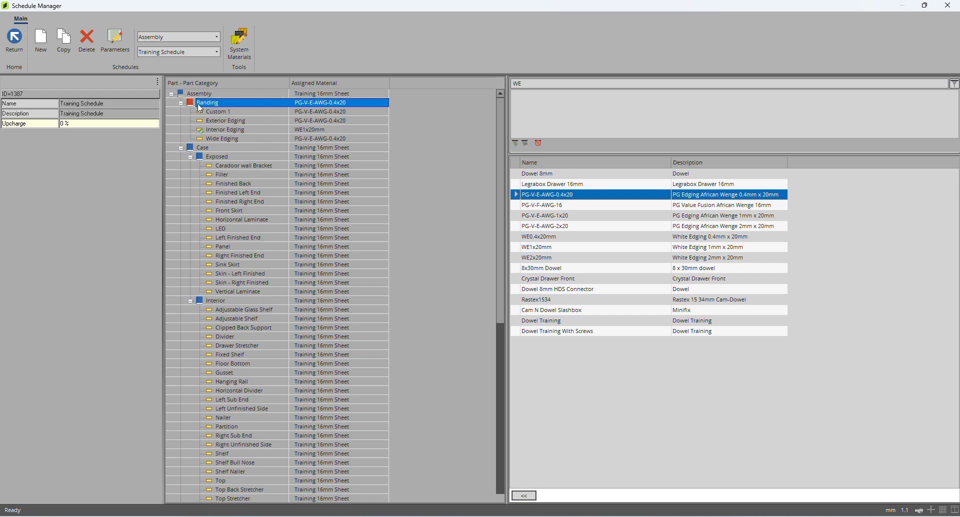
pyautogui.click(240, 132)
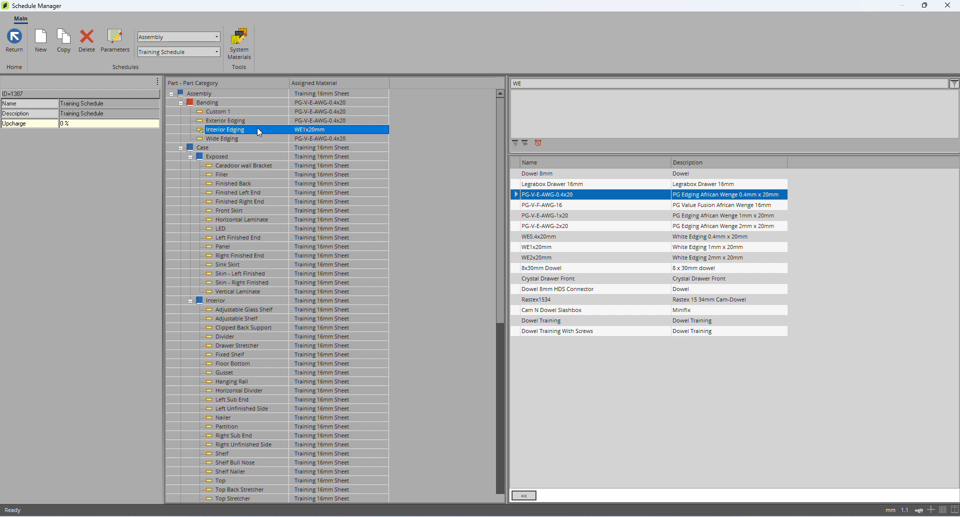
# Step: Match the Interior Edging part's material to its parent Banding category and check both entries
pyautogui.rightClick(257, 127)
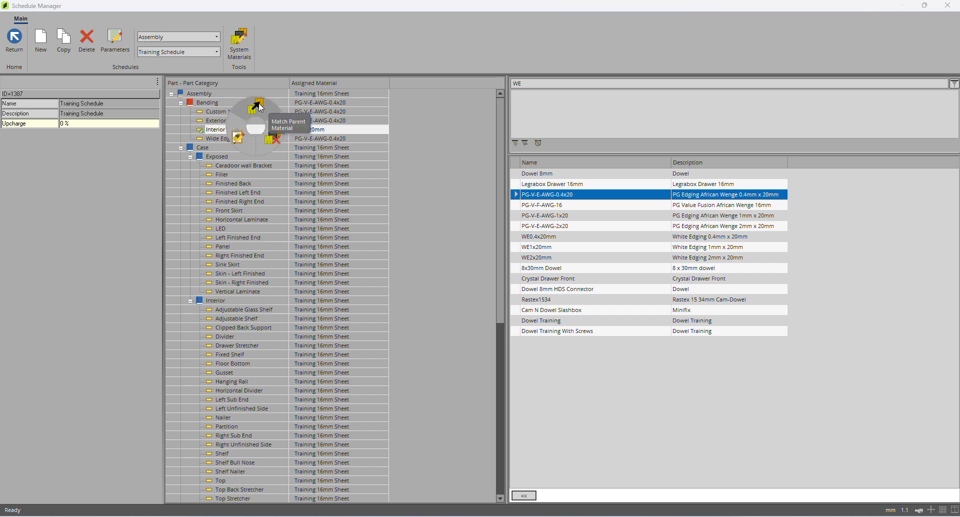
pyautogui.click(260, 106)
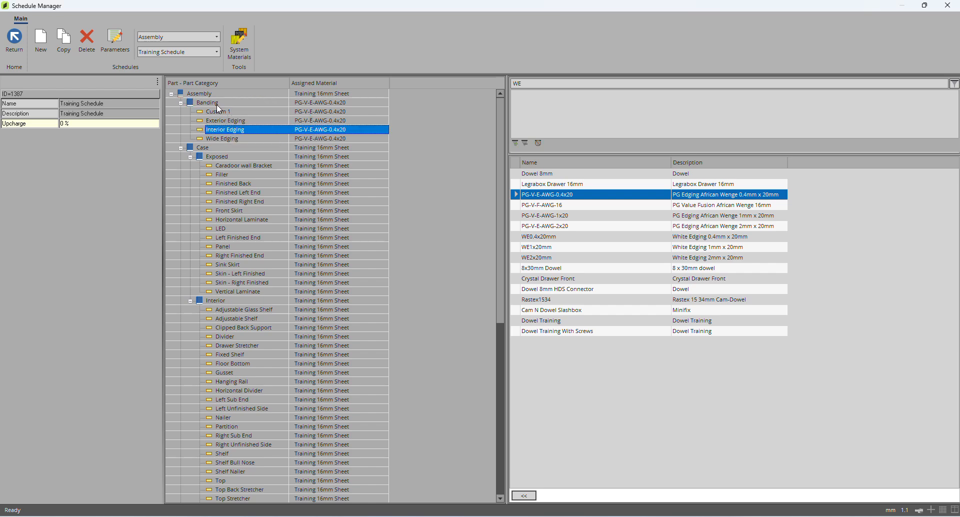
pyautogui.click(274, 102)
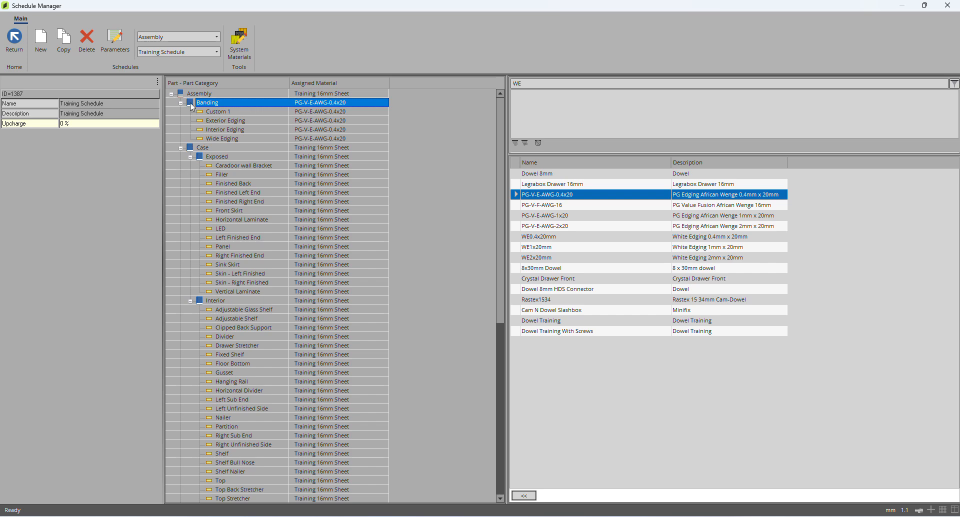
pyautogui.click(220, 129)
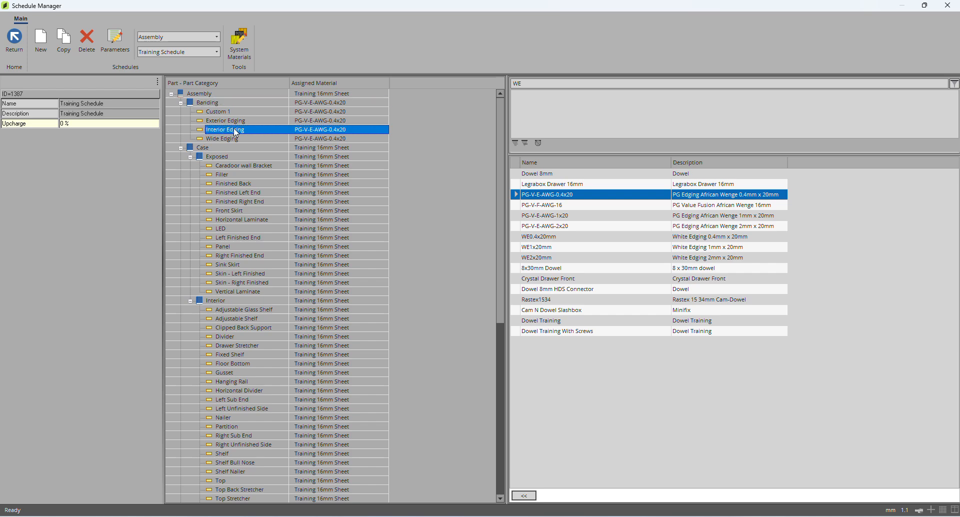
# Step: Assign the WE1x20mm edging to the whole Banding category
pyautogui.click(525, 246)
pyautogui.moveTo(528, 248); pyautogui.dragTo(310, 103)
pyautogui.click(319, 132)
# Step: Clear the material filter and assign Training Banding 1mm from Manmade, Edging, Training to the Banding category
pyautogui.moveTo(526, 84); pyautogui.dragTo(464, 83)
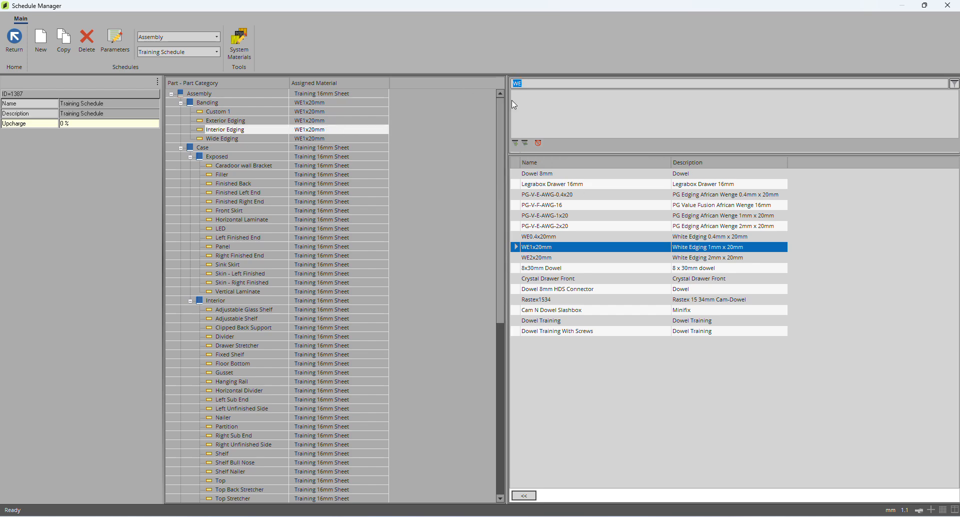
pyautogui.click(539, 144)
pyautogui.moveTo(580, 226); pyautogui.dragTo(308, 112)
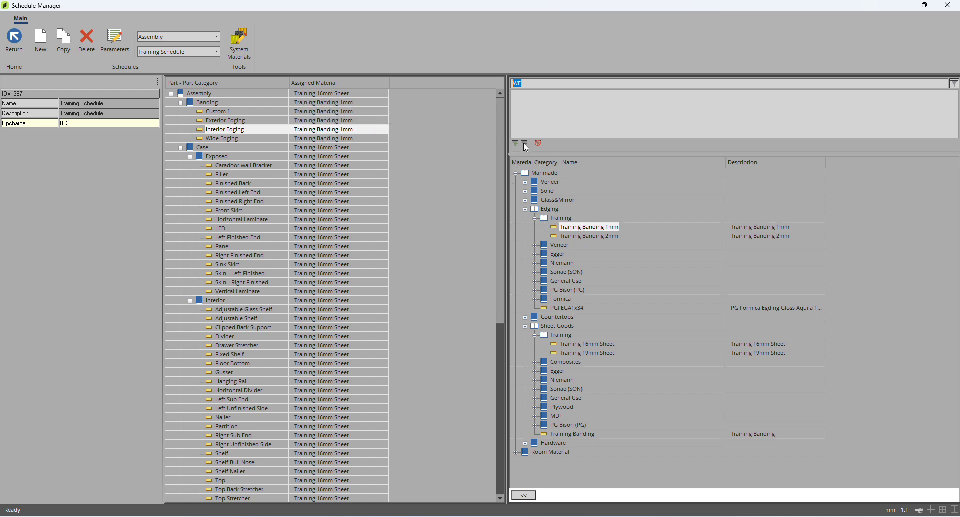
# Step: Filter the materials by WE again and assign WE1x20mm to the Interior Edging part
pyautogui.click(530, 84)
pyautogui.press('Return')
pyautogui.moveTo(542, 248); pyautogui.dragTo(307, 131)
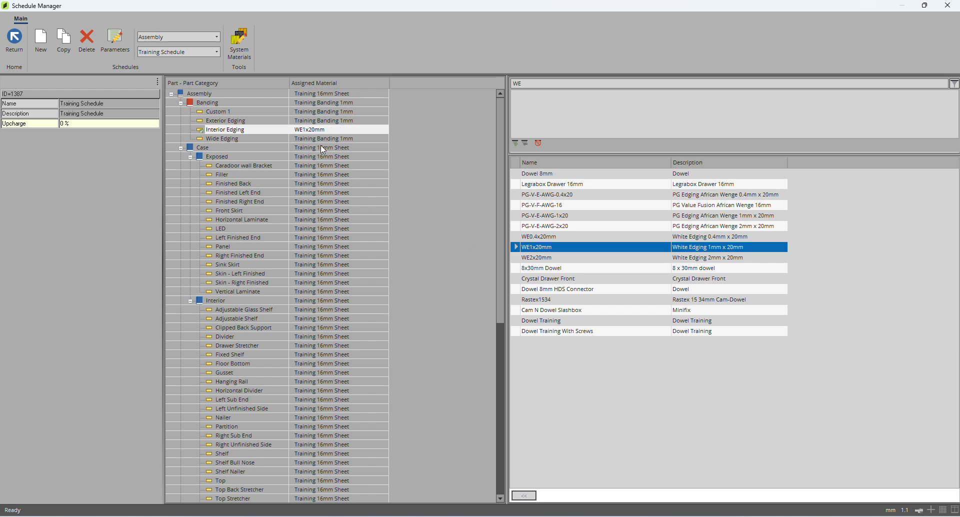
# Step: Remove the assigned material from the Wide Edging part under Banding
pyautogui.click(316, 140)
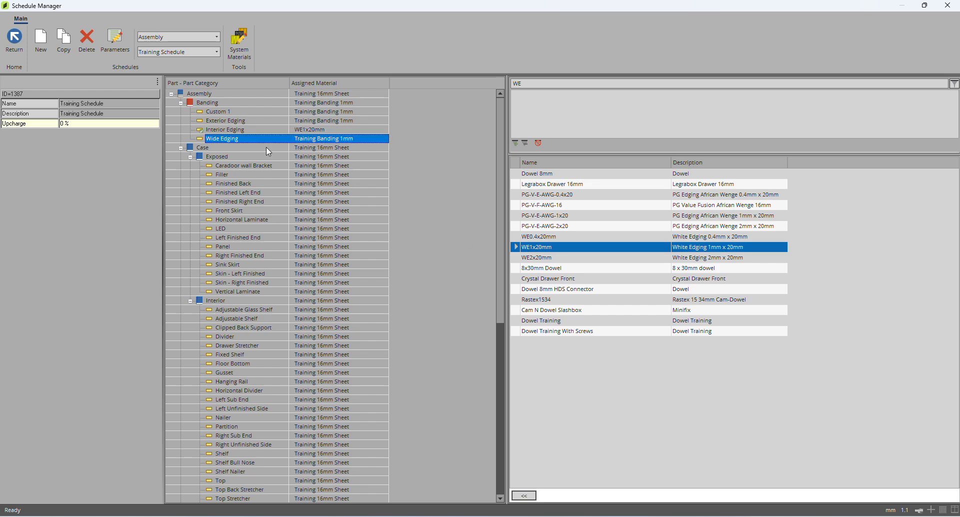
pyautogui.rightClick(319, 145)
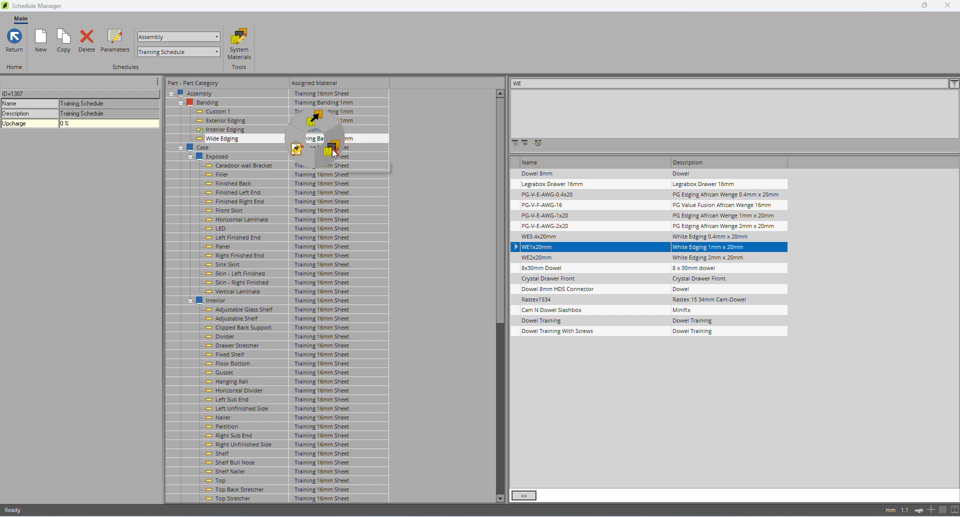
pyautogui.click(332, 148)
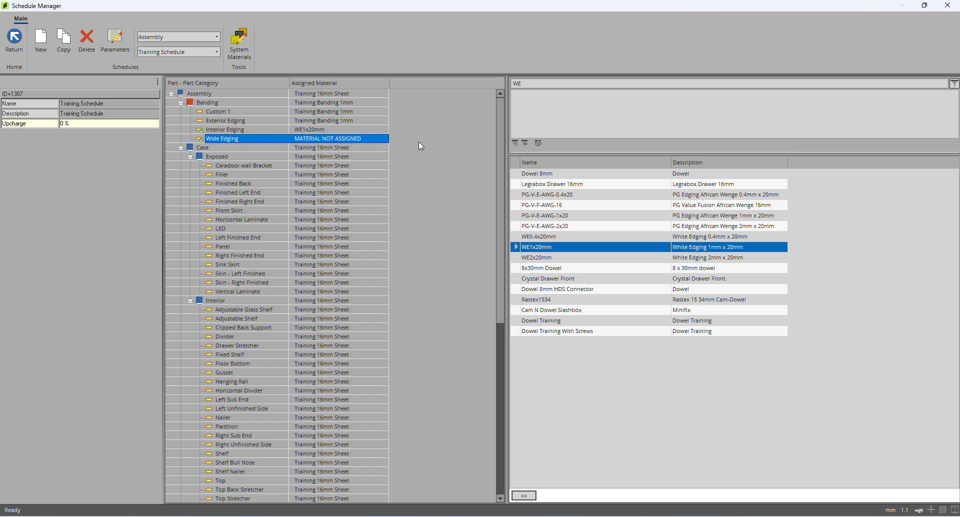
# Step: Collapse the Banding category and compare the Exposed and Interior subcategories under Case
pyautogui.click(180, 103)
pyautogui.click(202, 113)
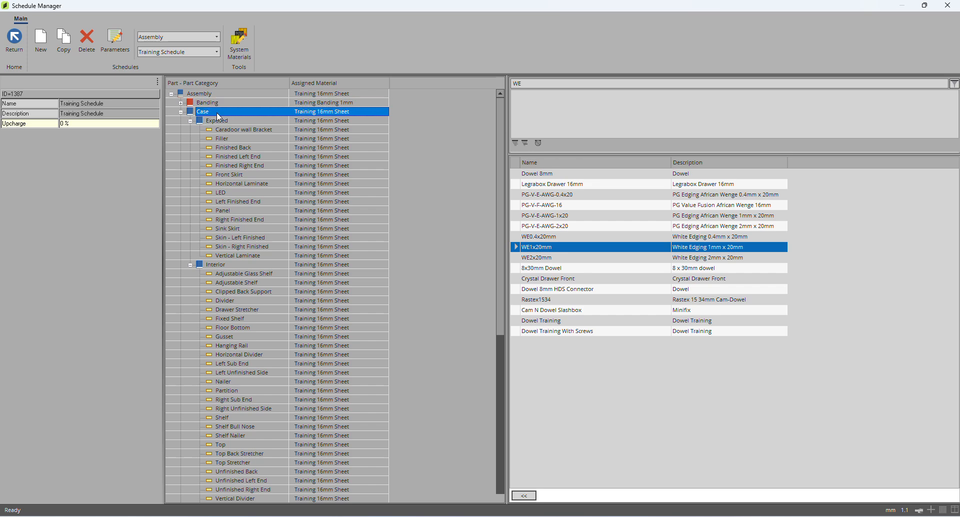
pyautogui.click(233, 121)
pyautogui.click(222, 265)
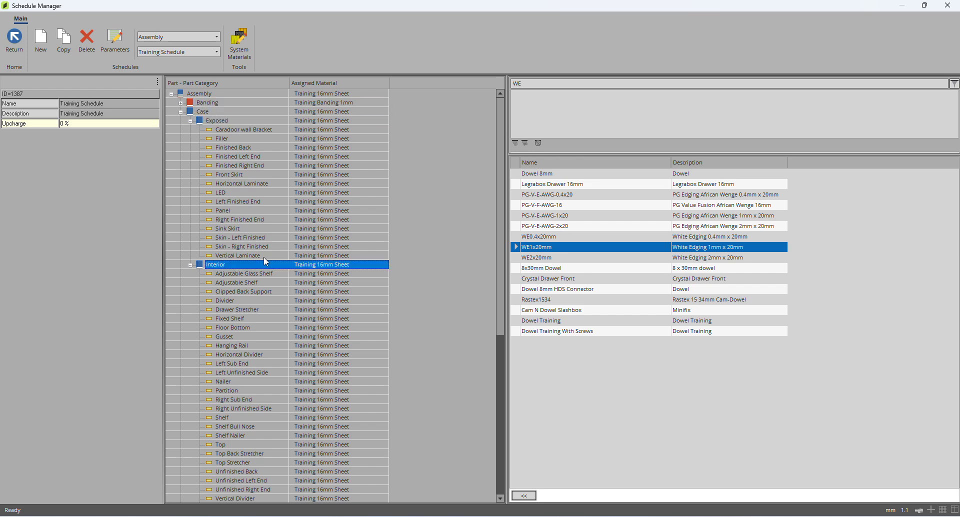
pyautogui.click(225, 121)
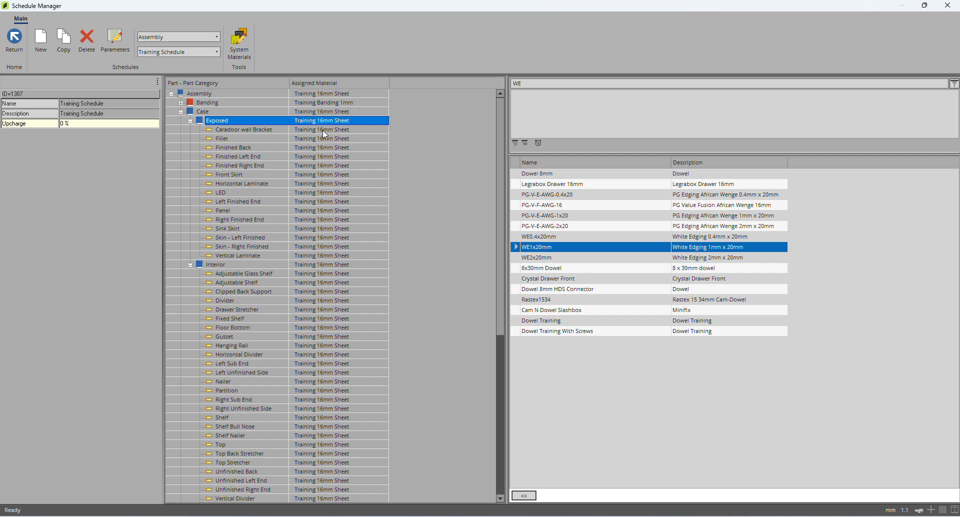
pyautogui.click(215, 266)
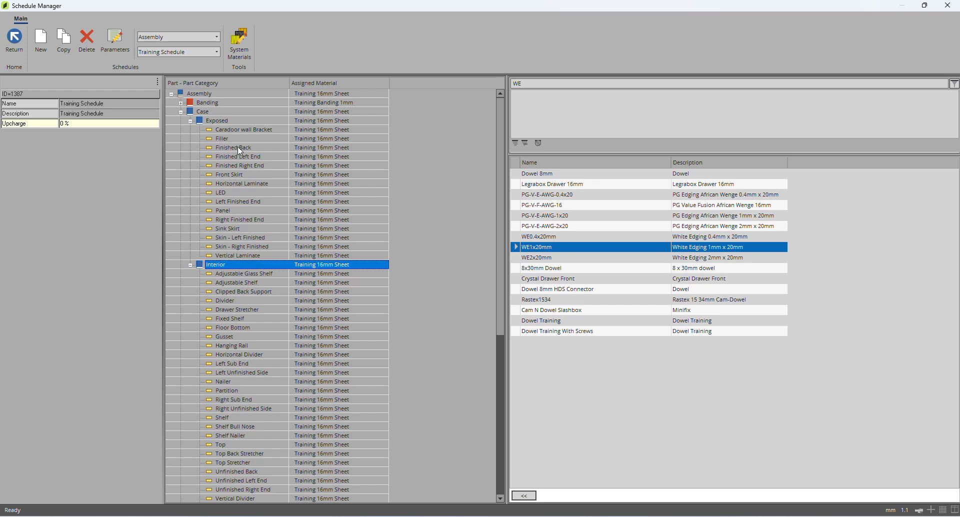
pyautogui.click(254, 122)
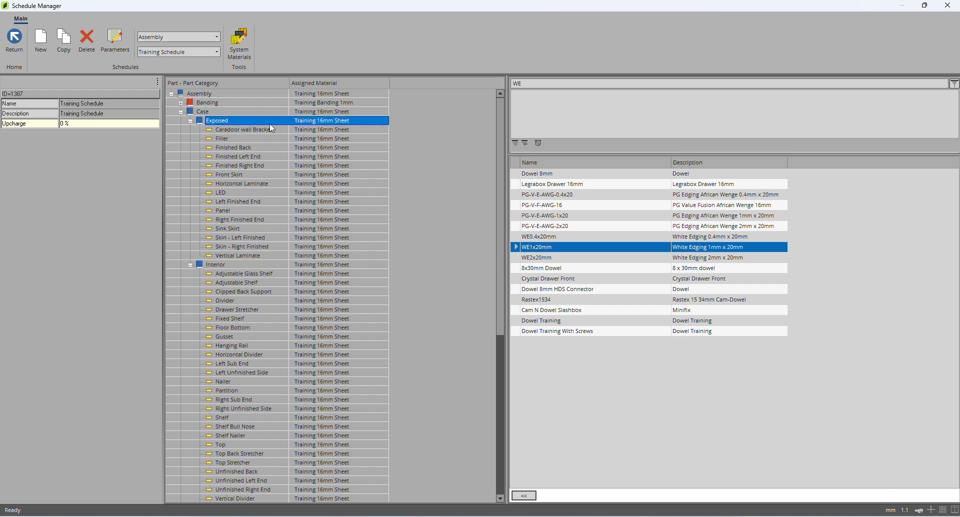
# Step: Go through the individual parts listed in the Exposed subcategory of Case, starting at Caradoor wall Bracket
pyautogui.click(250, 131)
pyautogui.click(237, 148)
pyautogui.click(238, 156)
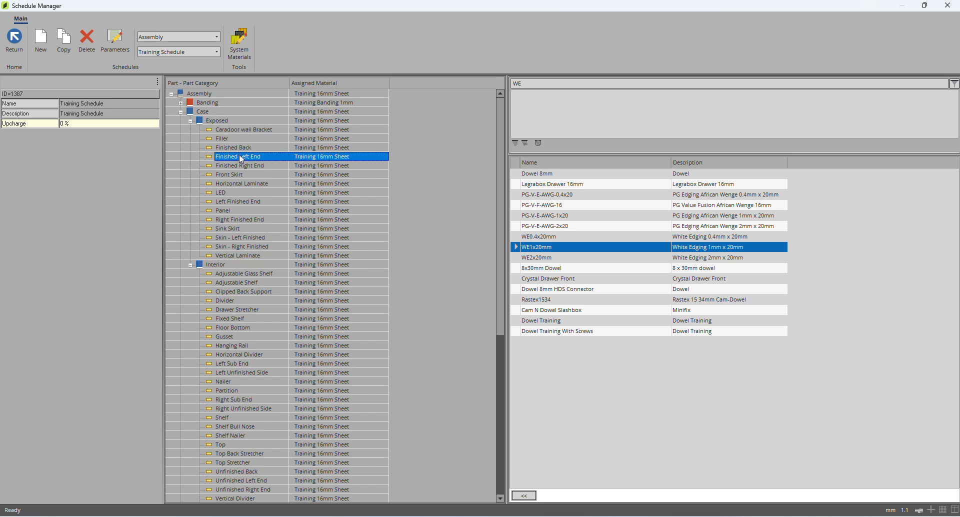
pyautogui.click(238, 166)
pyautogui.click(237, 176)
pyautogui.press('Down')
pyautogui.press('Down')
pyautogui.press('Down')
pyautogui.press('Down')
pyautogui.press('Down')
pyautogui.press('Down')
pyautogui.press('Down')
pyautogui.press('Down')
pyautogui.press('Down')
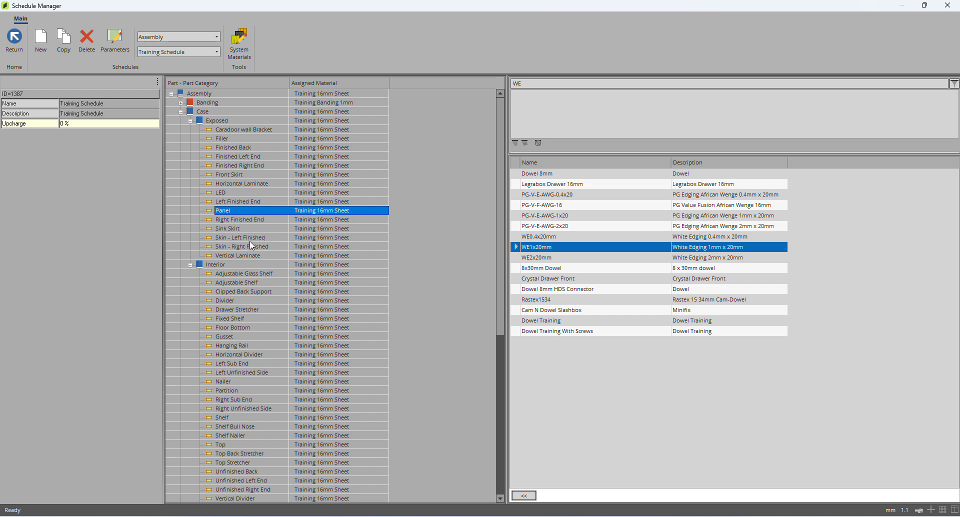
# Step: Remove the assigned material from the Caradoor wall Bracket part under Exposed
pyautogui.click(253, 129)
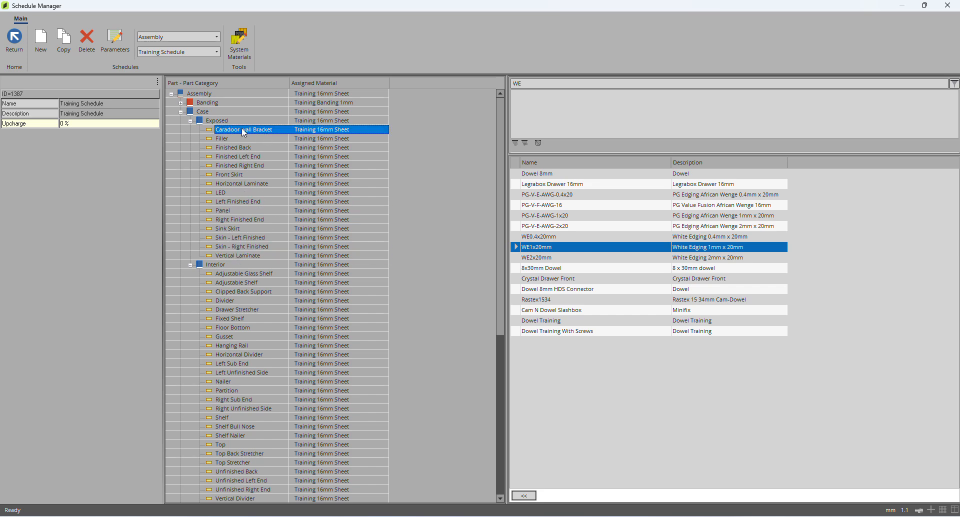
pyautogui.rightClick(341, 130)
pyautogui.click(361, 145)
# Step: Review the Exposed parts from Filler to Front Skirt and remove the material assigned to Horizontal Laminate
pyautogui.click(235, 140)
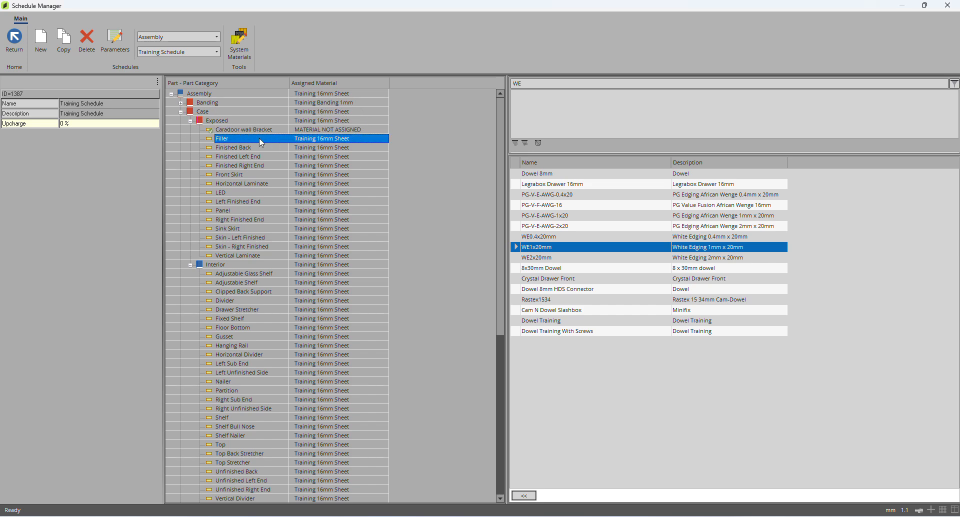
pyautogui.click(232, 147)
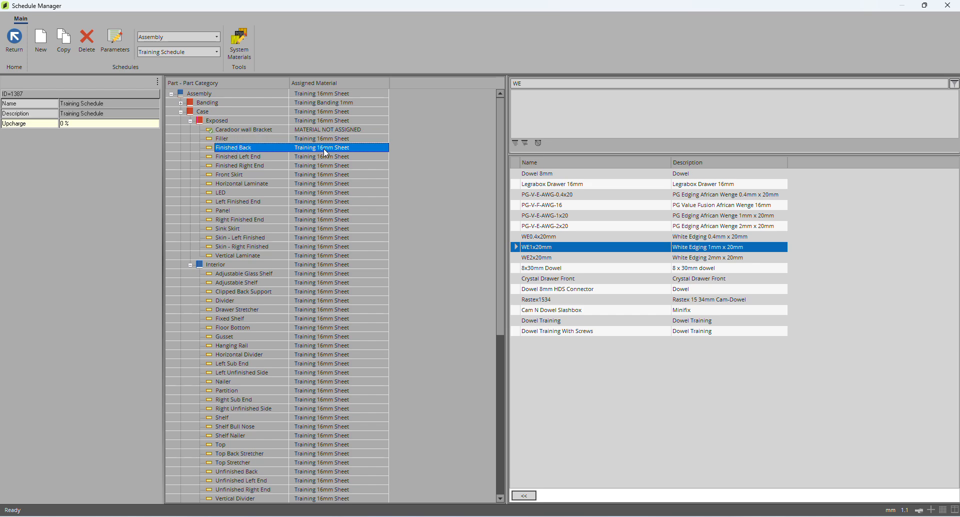
pyautogui.click(248, 158)
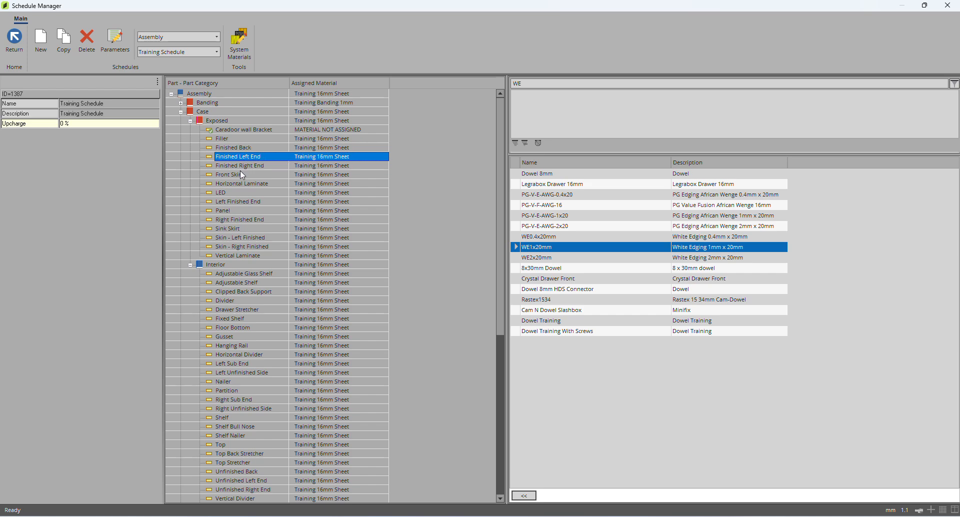
pyautogui.click(245, 168)
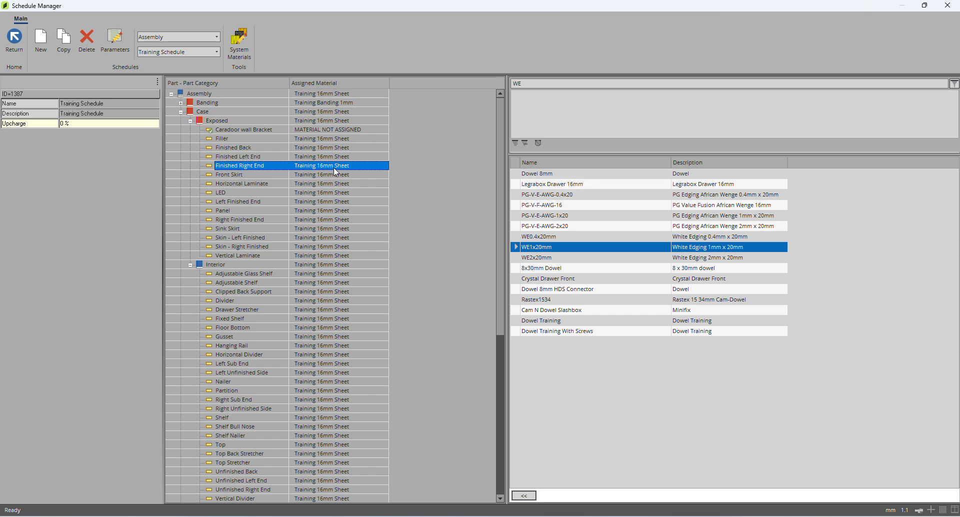
pyautogui.click(259, 176)
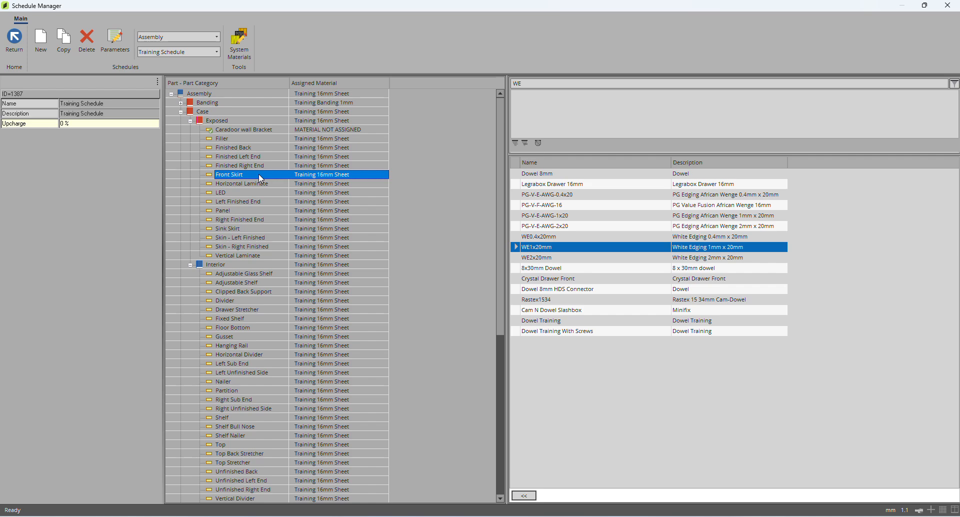
pyautogui.click(272, 183)
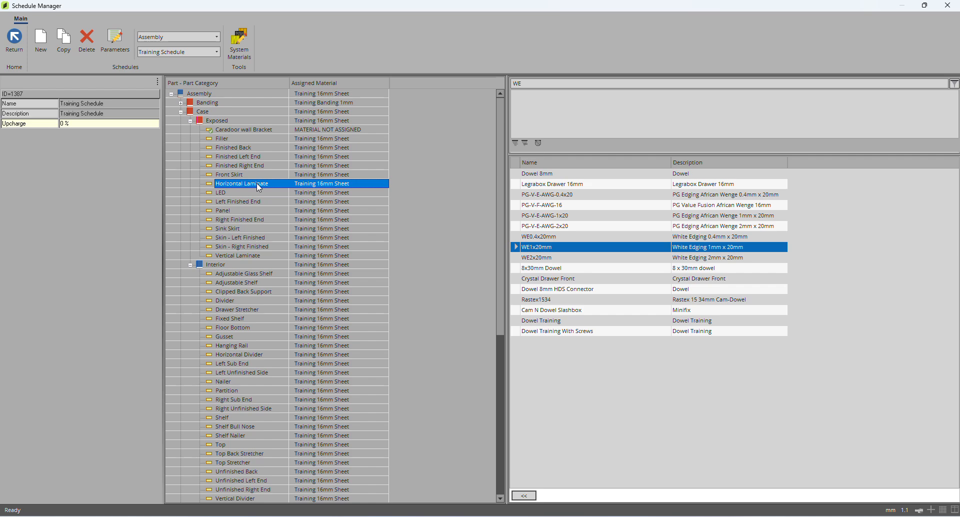
pyautogui.rightClick(312, 185)
pyautogui.click(337, 192)
# Step: Remove the assigned material from the LED part under Exposed
pyautogui.click(245, 193)
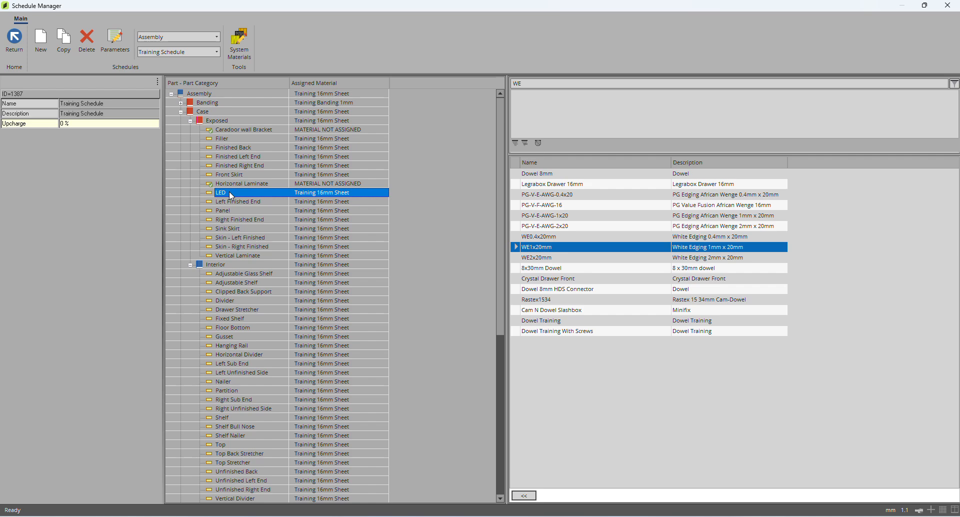
pyautogui.rightClick(312, 194)
pyautogui.click(338, 204)
# Step: Review the materials assigned to the Left Finished End, Right Finished End and Panel parts under Exposed
pyautogui.click(252, 201)
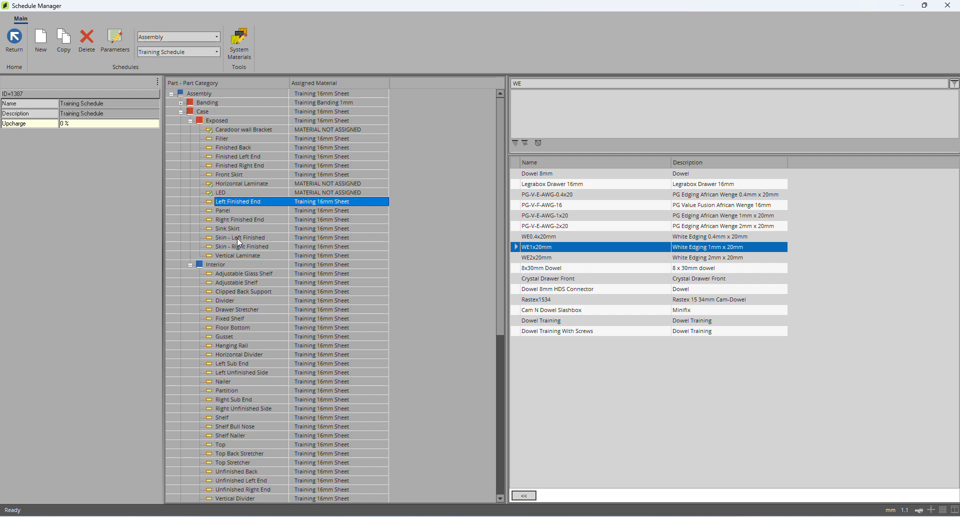
pyautogui.click(255, 219)
pyautogui.click(252, 204)
pyautogui.click(248, 211)
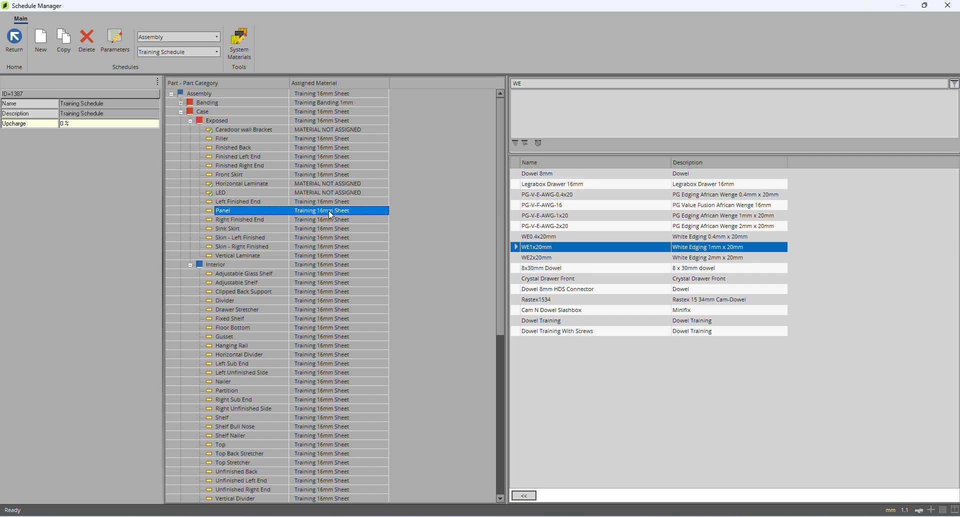
# Step: Remove the assigned materials from the Skin - Left Finished and Skin - Right Finished parts under Exposed
pyautogui.click(243, 229)
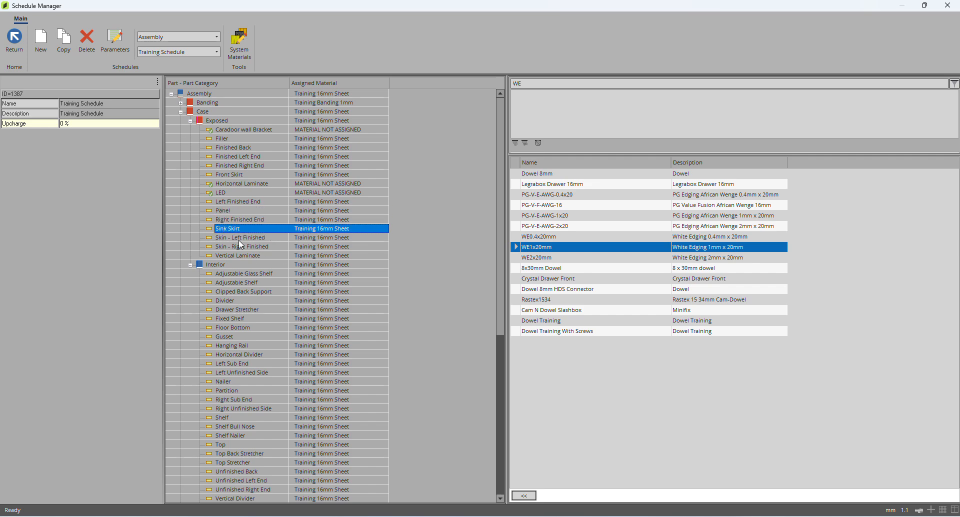
pyautogui.click(242, 239)
pyautogui.click(241, 245)
pyautogui.click(243, 239)
pyautogui.click(245, 244)
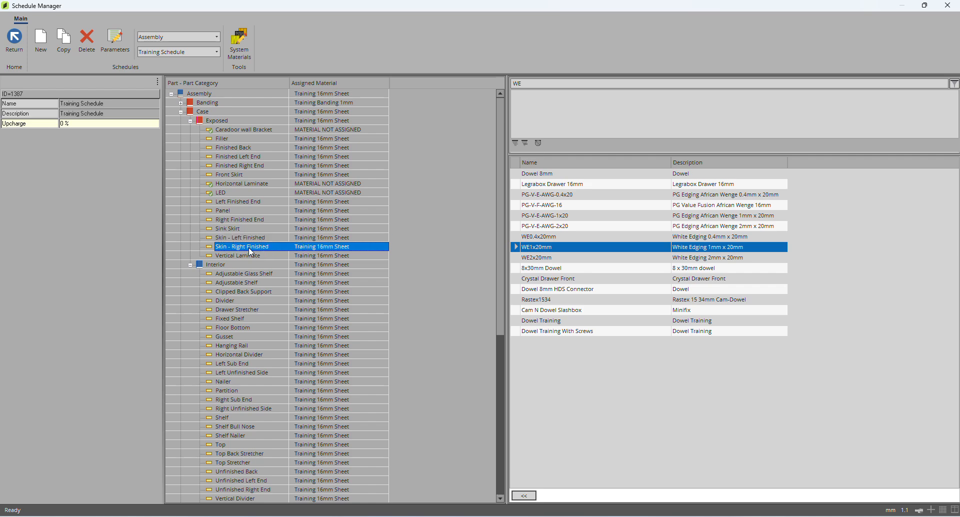
pyautogui.click(251, 239)
pyautogui.click(255, 244)
pyautogui.click(255, 239)
pyautogui.click(260, 244)
pyautogui.click(264, 239)
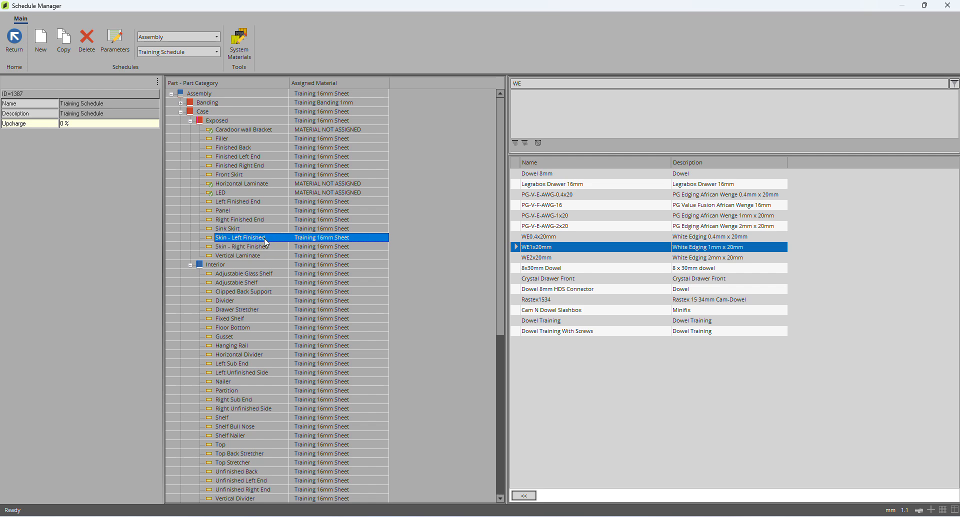
pyautogui.rightClick(308, 240)
pyautogui.click(324, 245)
pyautogui.rightClick(324, 246)
pyautogui.click(332, 252)
# Step: Remove the assigned material from the Vertical Laminate part under Exposed
pyautogui.click(236, 259)
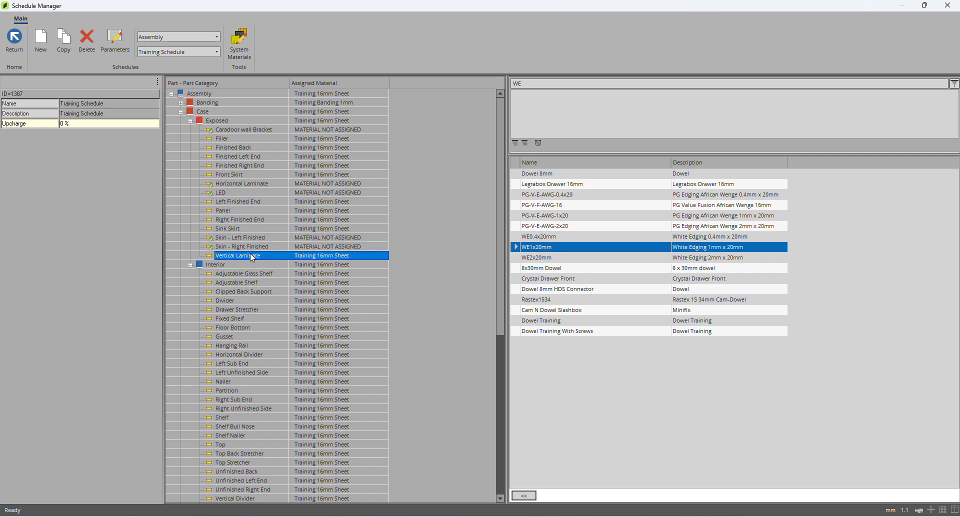
pyautogui.rightClick(301, 257)
pyautogui.click(318, 263)
# Step: Review which Exposed parts keep a material and which are unassigned, and collapse the Exposed category
pyautogui.click(320, 212)
pyautogui.click(318, 202)
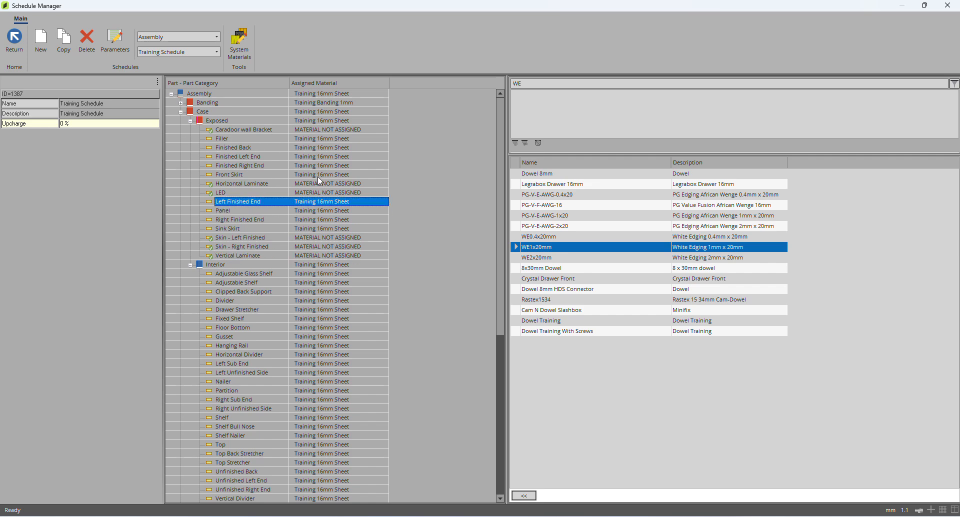
pyautogui.click(320, 176)
pyautogui.click(322, 156)
pyautogui.click(324, 148)
pyautogui.click(324, 139)
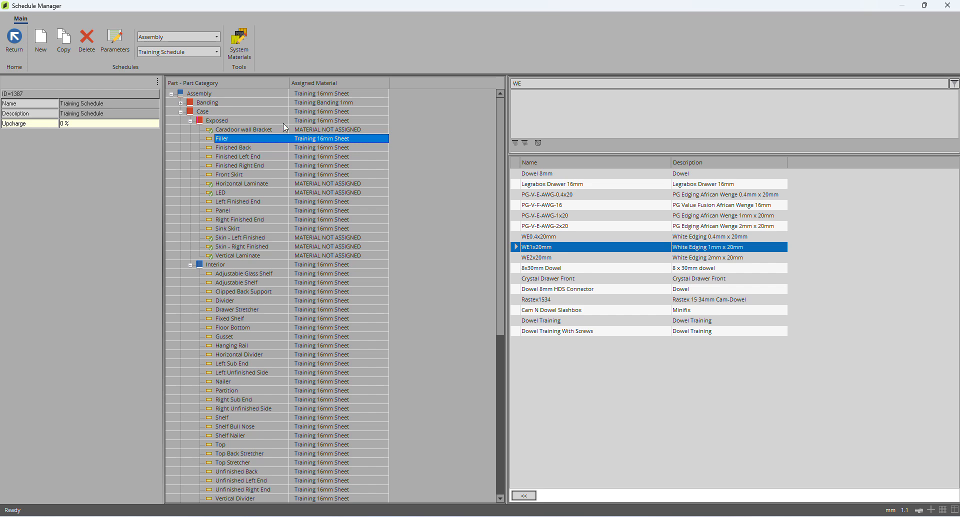
pyautogui.click(208, 123)
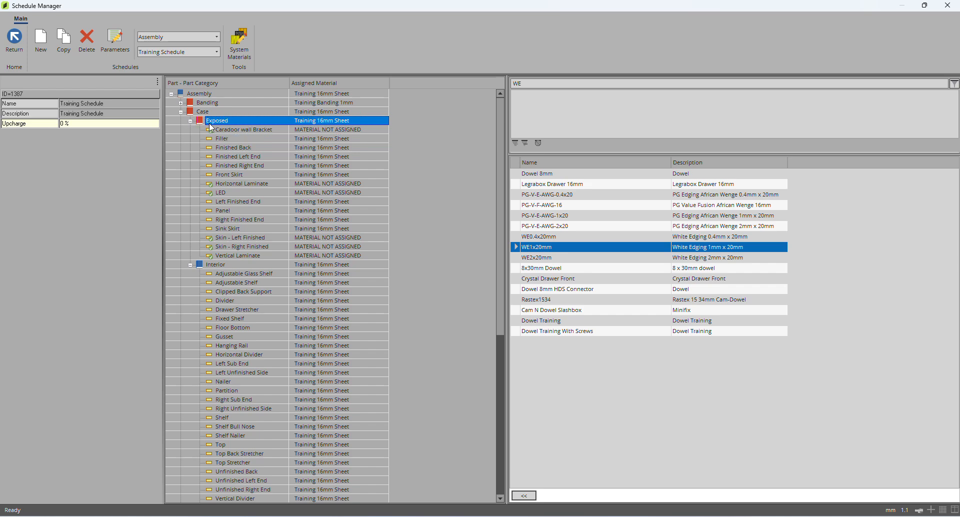
pyautogui.click(214, 131)
pyautogui.click(208, 185)
pyautogui.click(208, 192)
pyautogui.click(210, 124)
pyautogui.click(190, 121)
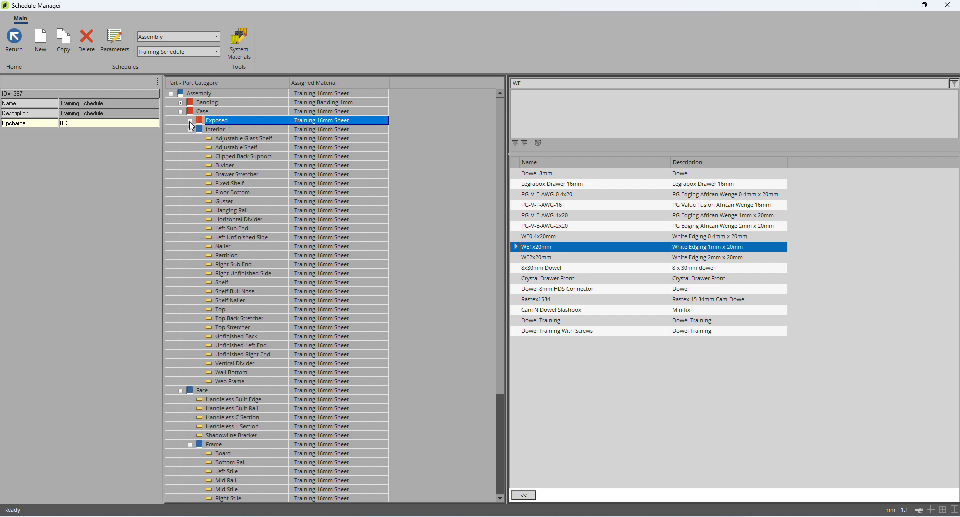
# Step: Filter the materials for wmc and assign WMC16mm to the Interior category under Case
pyautogui.click(222, 130)
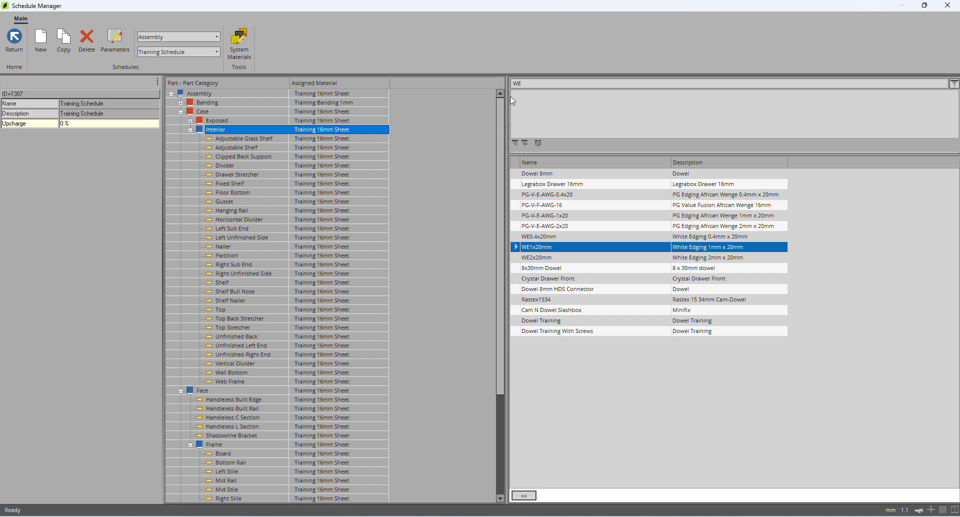
pyautogui.click(536, 83)
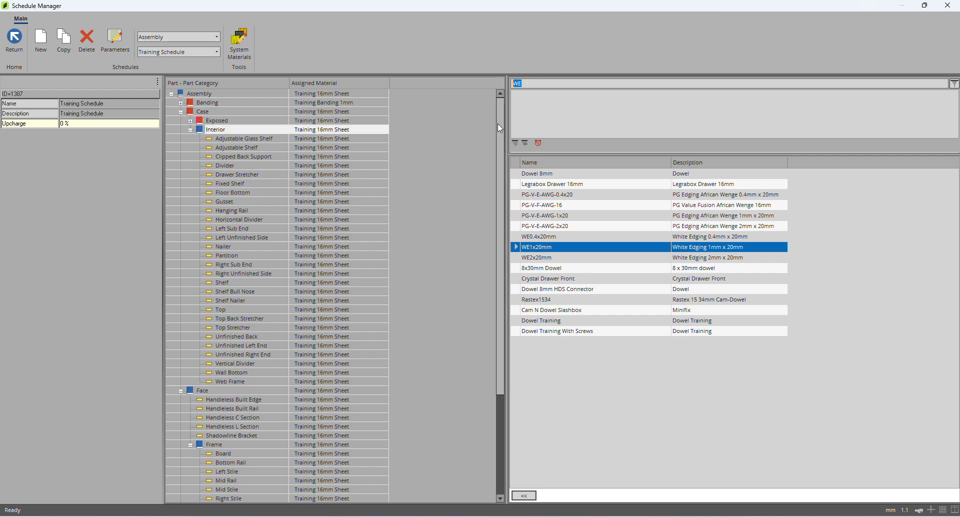
pyautogui.write('wmc')
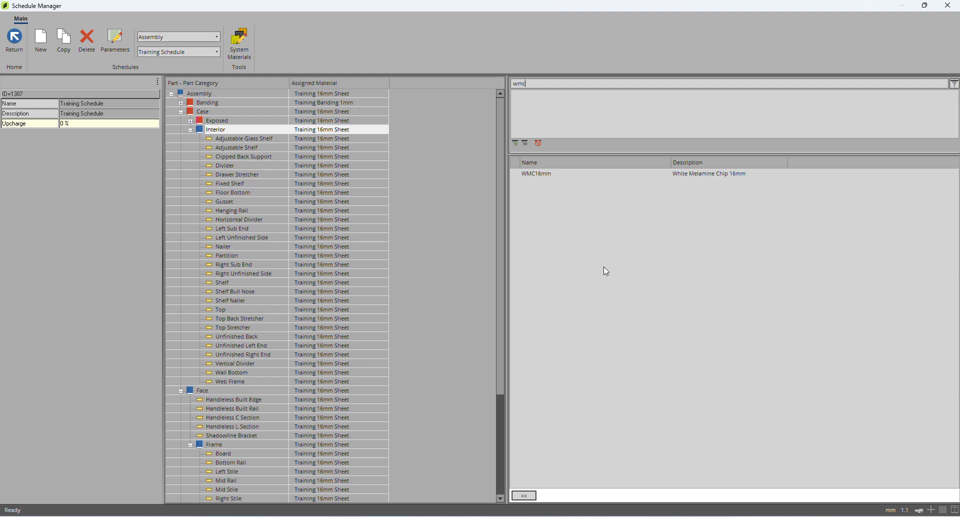
pyautogui.click(542, 176)
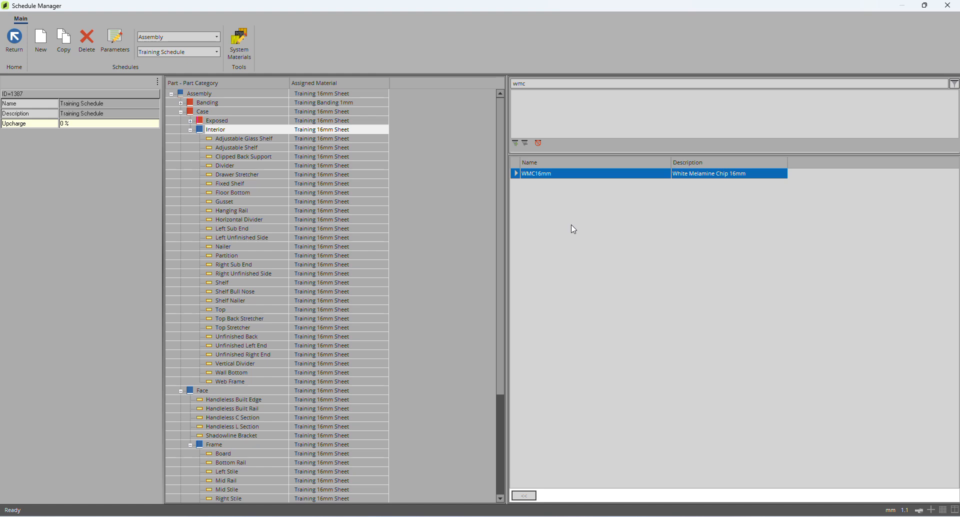
pyautogui.moveTo(525, 173); pyautogui.dragTo(222, 134)
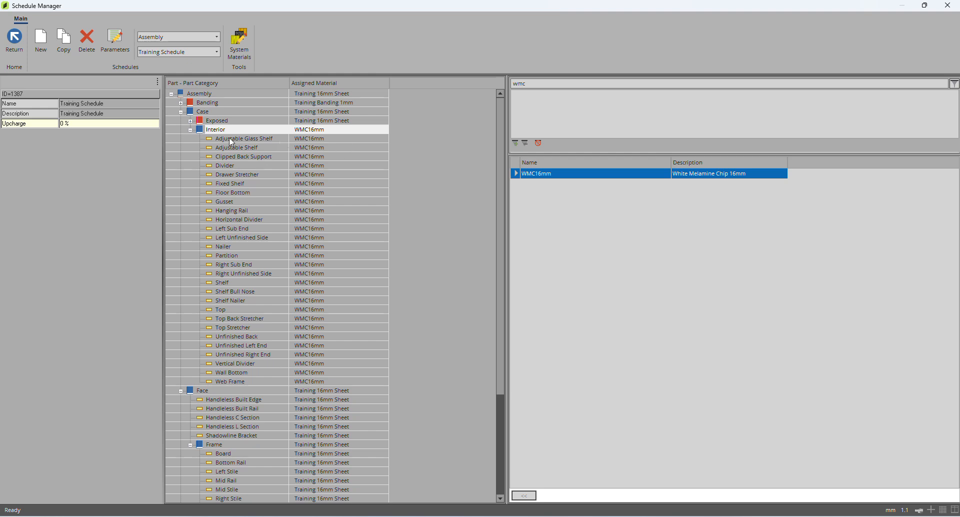
# Step: Filter the materials for glass and assign Glass 6mm to the Adjustable Glass Shelf part under Interior
pyautogui.click(255, 140)
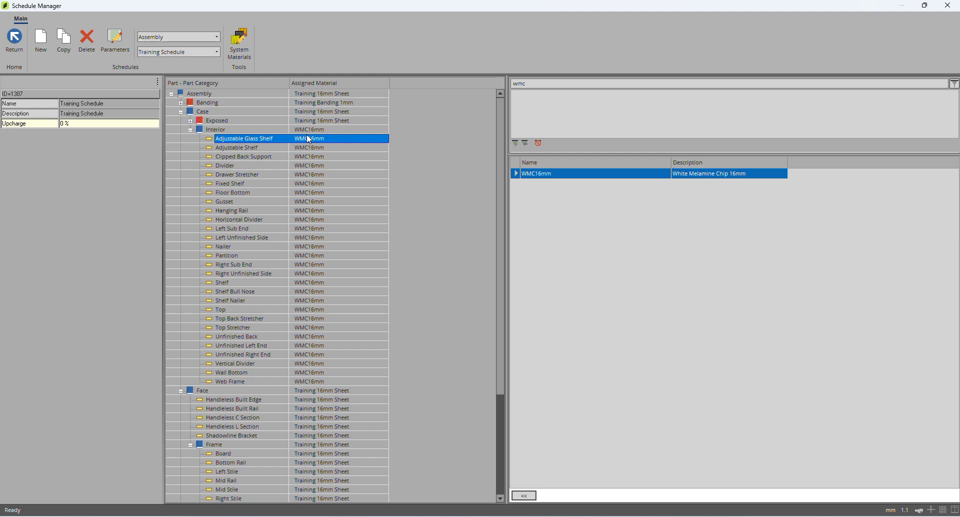
pyautogui.doubleClick(520, 84)
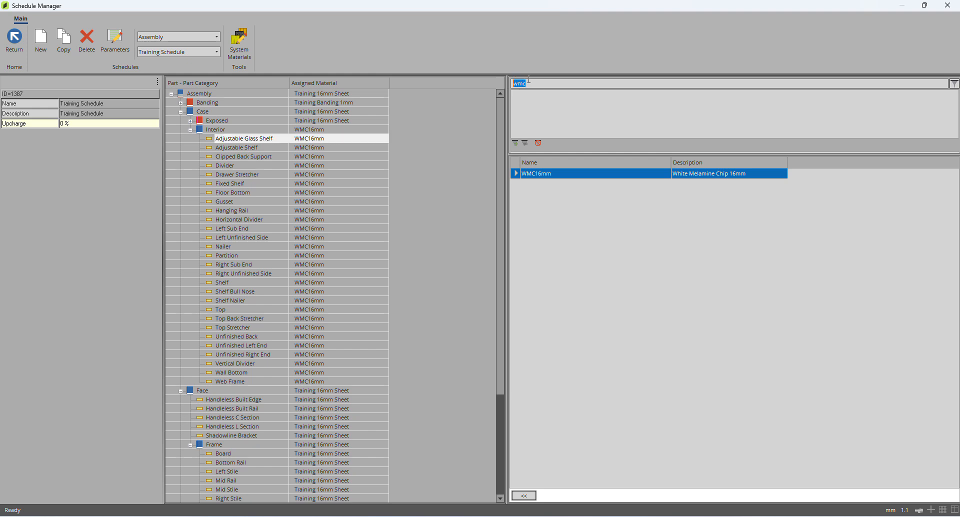
pyautogui.write('glass')
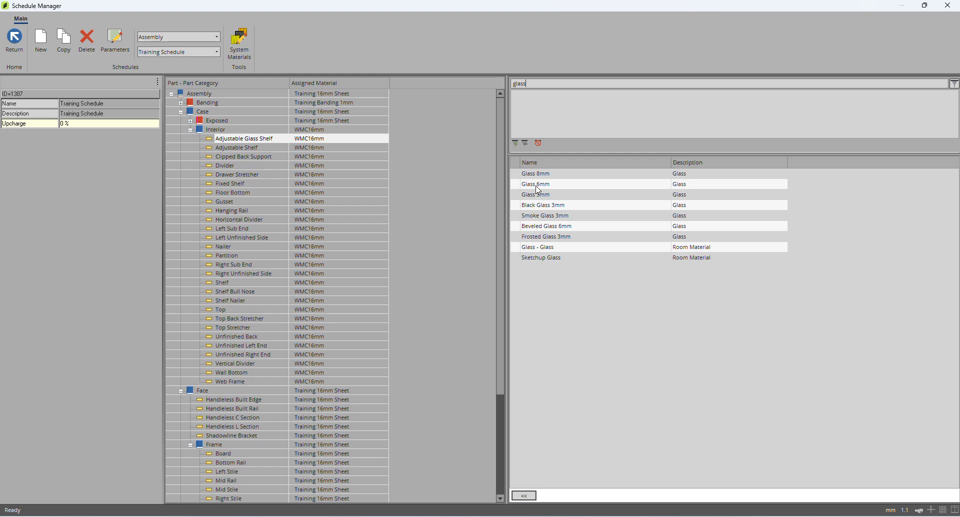
pyautogui.click(590, 179)
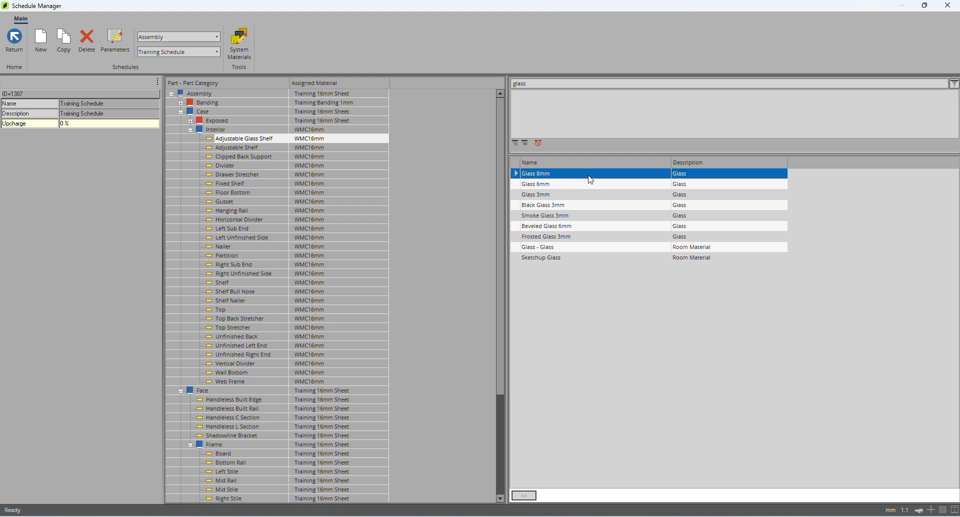
pyautogui.click(548, 185)
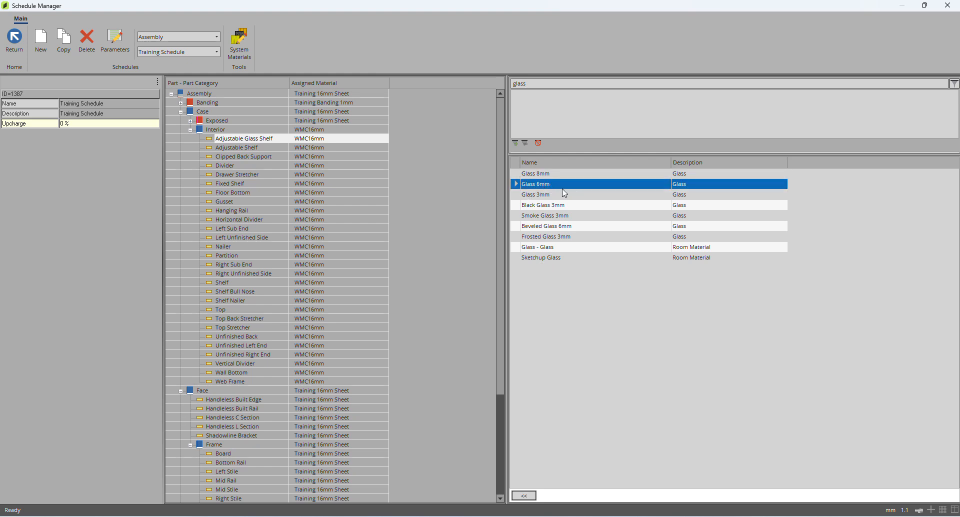
pyautogui.moveTo(549, 189); pyautogui.dragTo(306, 141)
# Step: Review the materials assigned to the Interior parts from Adjustable Shelf to Gusset
pyautogui.click(275, 148)
pyautogui.click(233, 158)
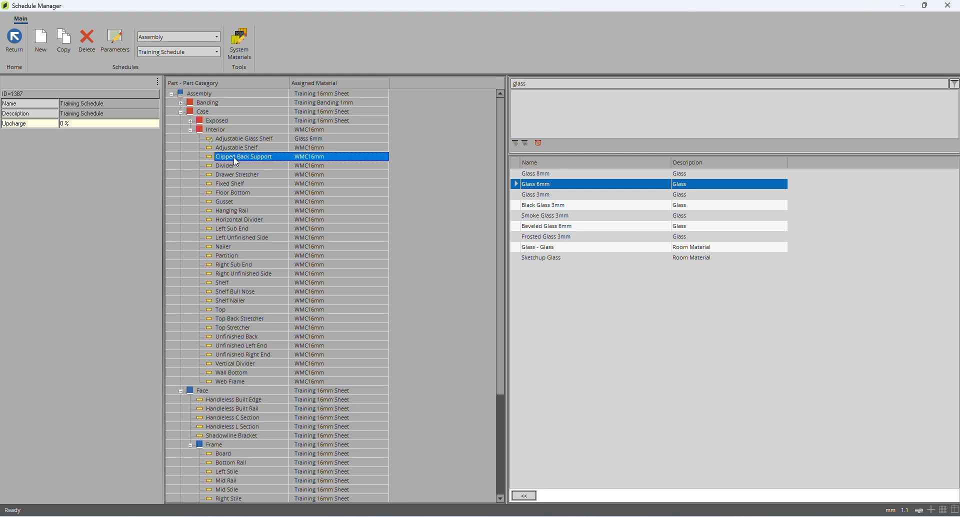
pyautogui.click(242, 166)
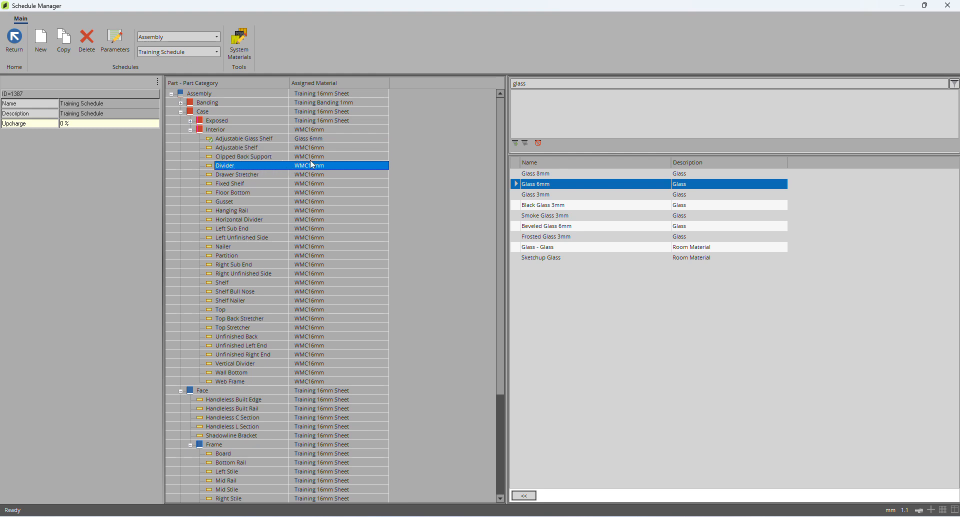
pyautogui.click(256, 174)
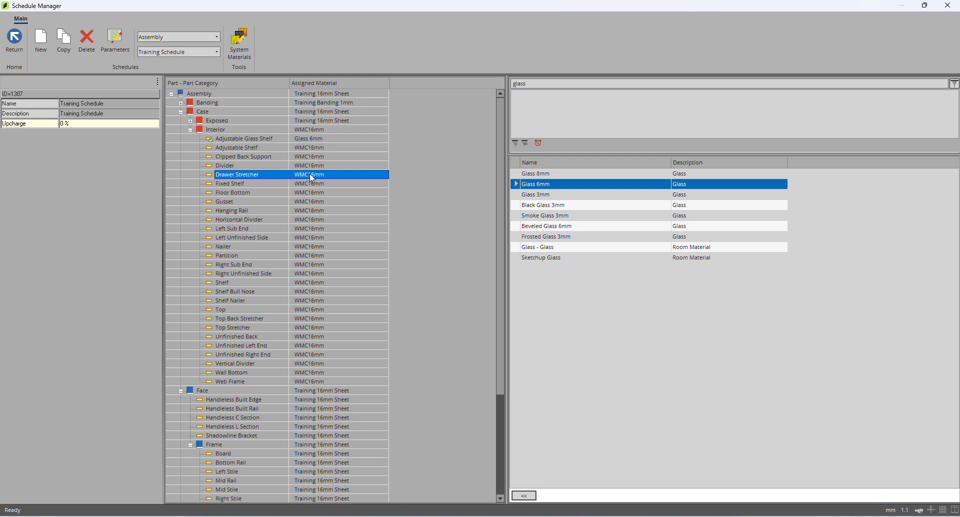
pyautogui.click(294, 183)
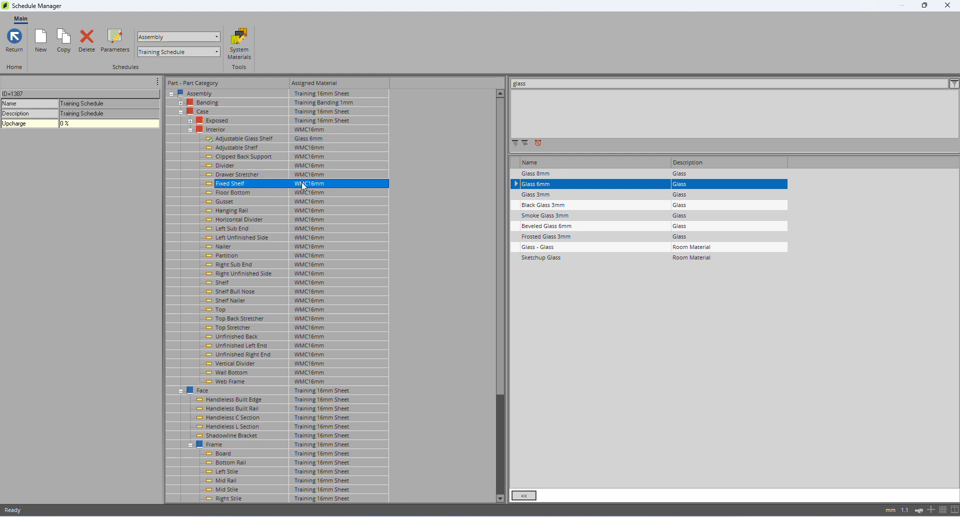
pyautogui.click(250, 193)
pyautogui.click(244, 202)
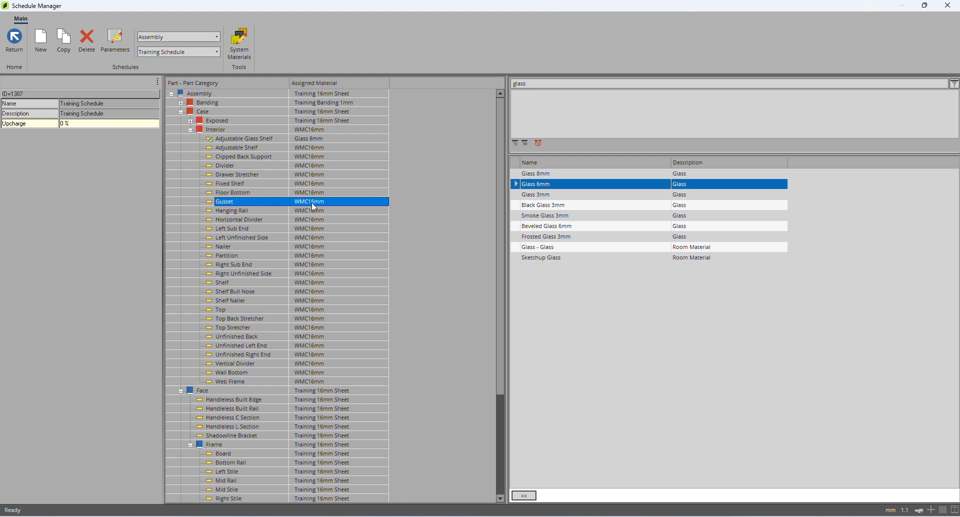
# Step: Filter the materials for Hanging and assign the Hanging Rail material to the Hanging Rail part under Interior
pyautogui.click(262, 211)
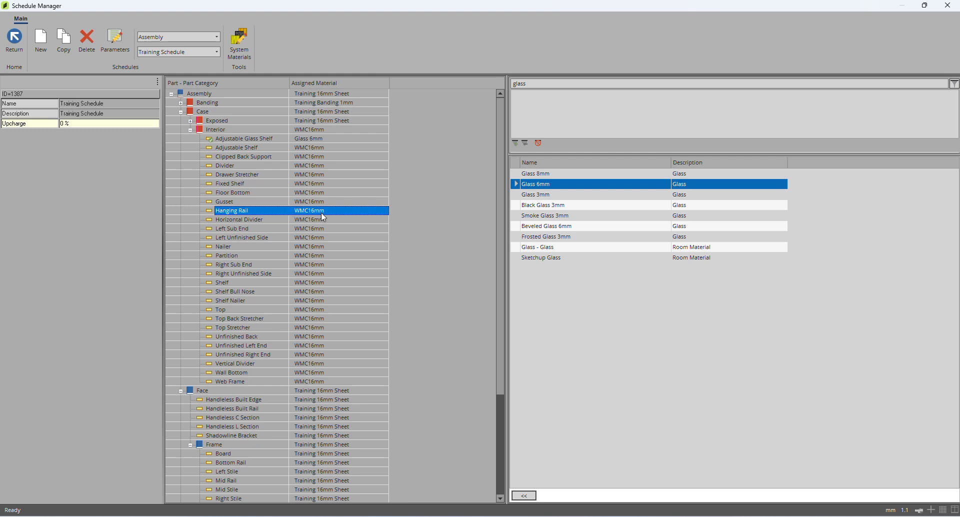
pyautogui.click(532, 84)
pyautogui.moveTo(532, 84); pyautogui.dragTo(489, 85)
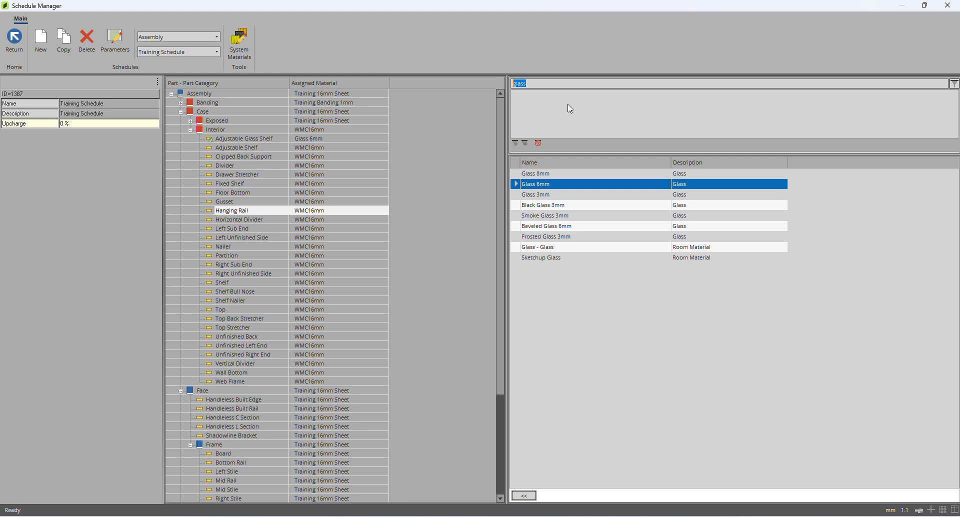
pyautogui.write('Hanging')
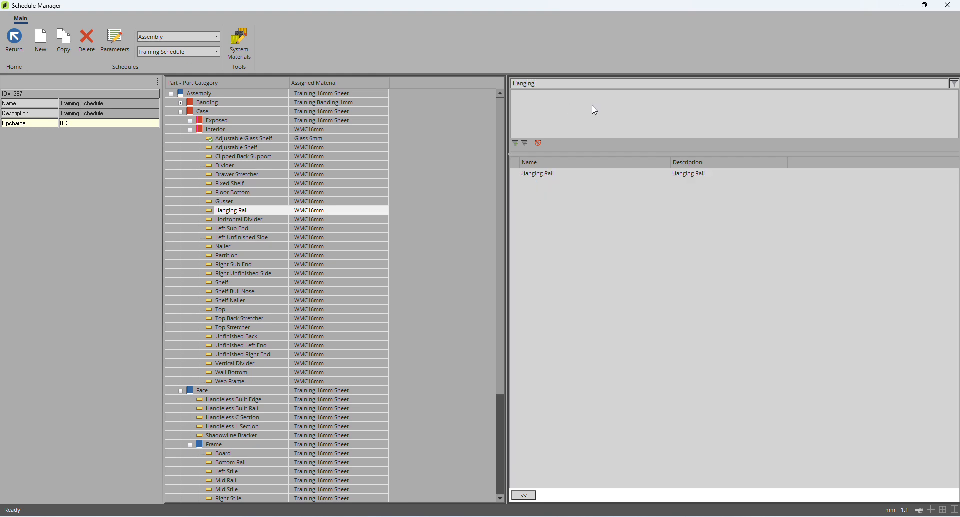
pyautogui.click(547, 175)
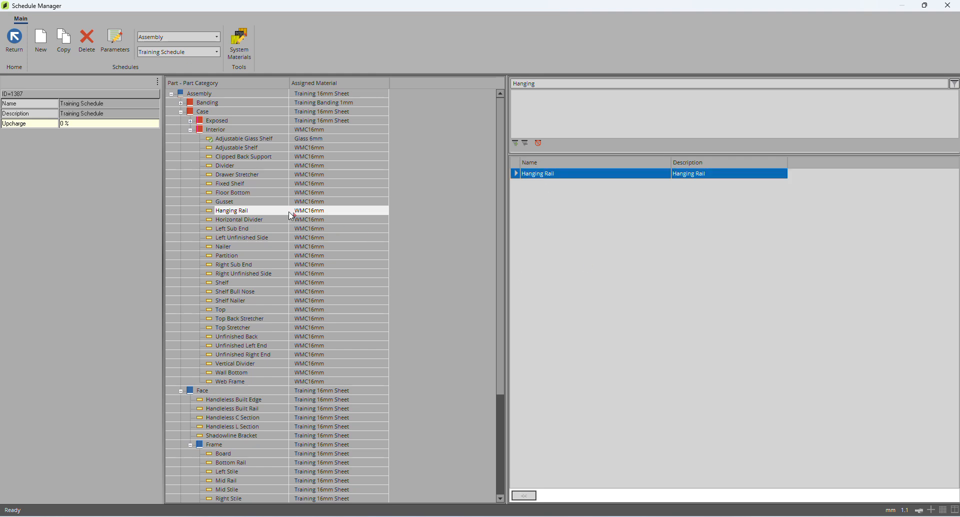
pyautogui.doubleClick(306, 211)
# Step: Check the materials assigned to the Horizontal Divider and Left Sub End parts under Interior
pyautogui.click(246, 220)
pyautogui.click(289, 219)
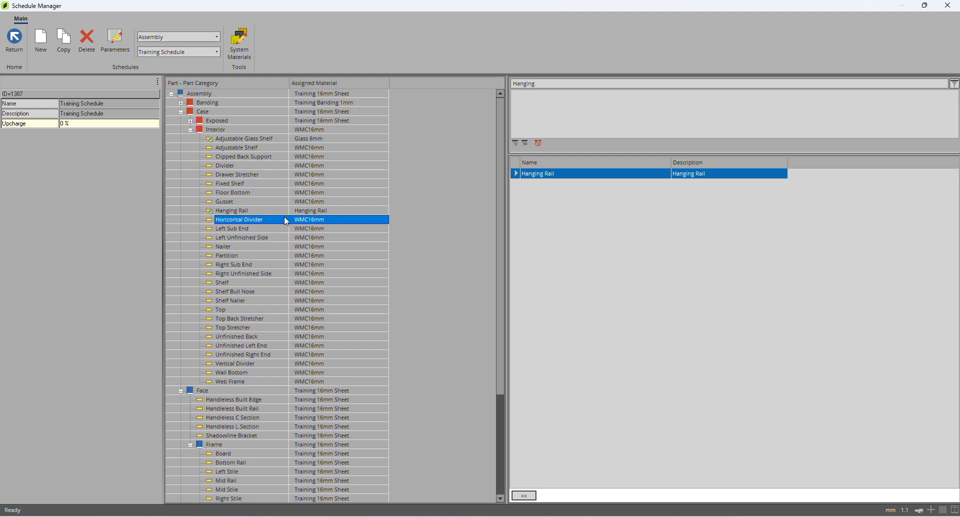
pyautogui.click(272, 230)
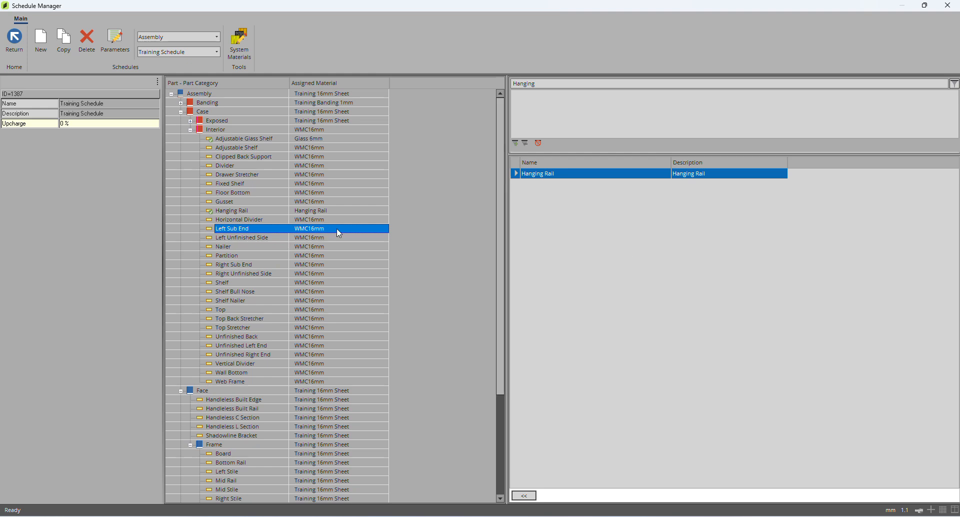
# Step: Close the Schedule Manager and create a new job, accepting the default job properties
pyautogui.click(947, 5)
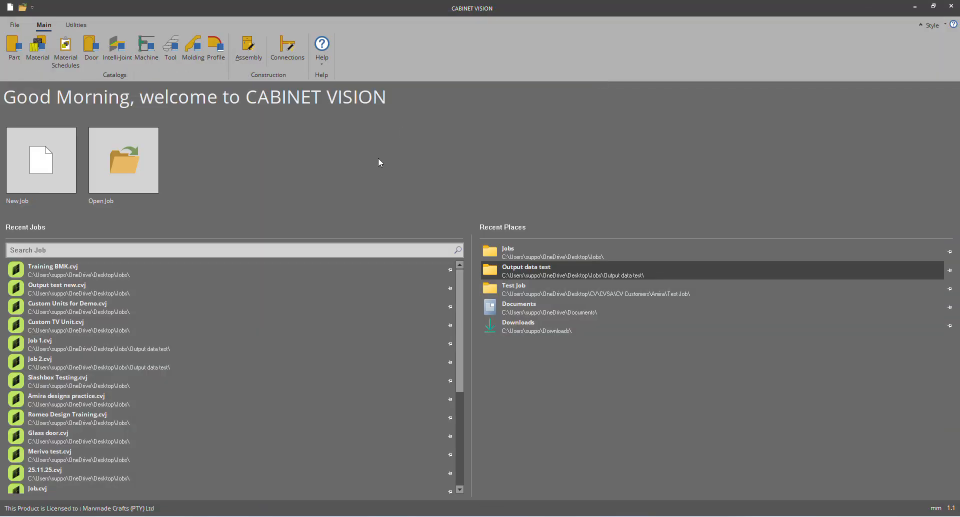
pyautogui.click(39, 176)
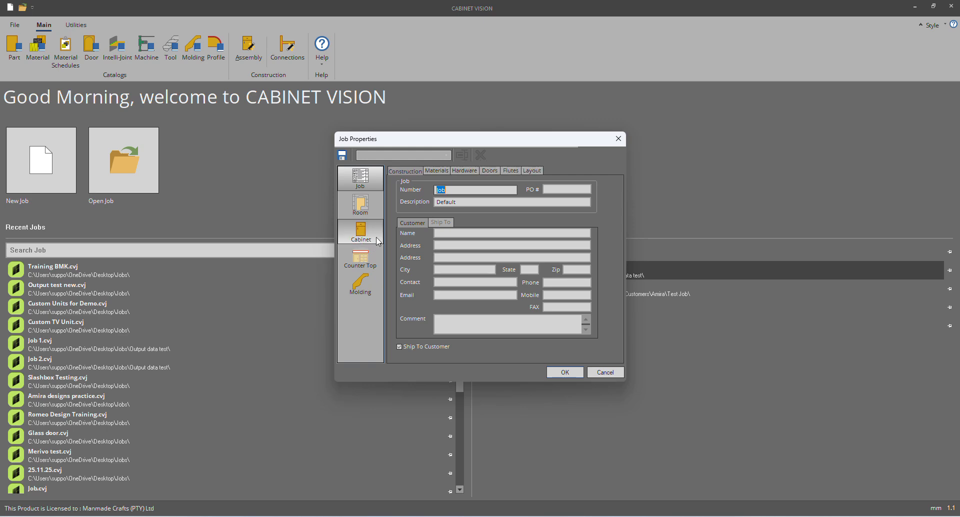
pyautogui.click(360, 231)
pyautogui.click(575, 372)
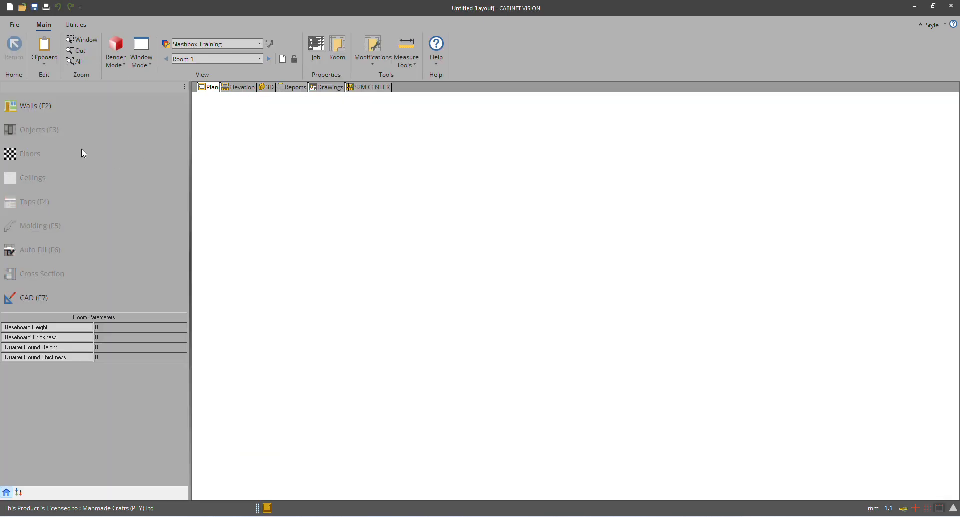
# Step: Draw a straight horizontal wall about 1717 mm long in the plan view
pyautogui.click(331, 202)
pyautogui.click(488, 209)
pyautogui.rightClick(459, 238)
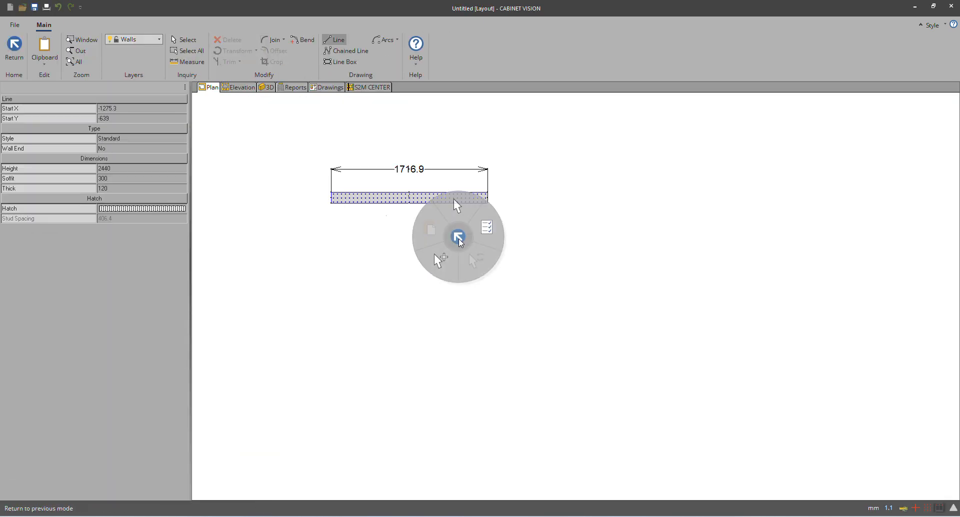
pyautogui.click(459, 239)
# Step: Place the one-door floor cabinet F1D from the Manmade Cabinetry catalog against the wall, about 610 mm from its left end
pyautogui.click(68, 127)
pyautogui.click(64, 118)
pyautogui.click(47, 132)
pyautogui.click(42, 146)
pyautogui.click(38, 161)
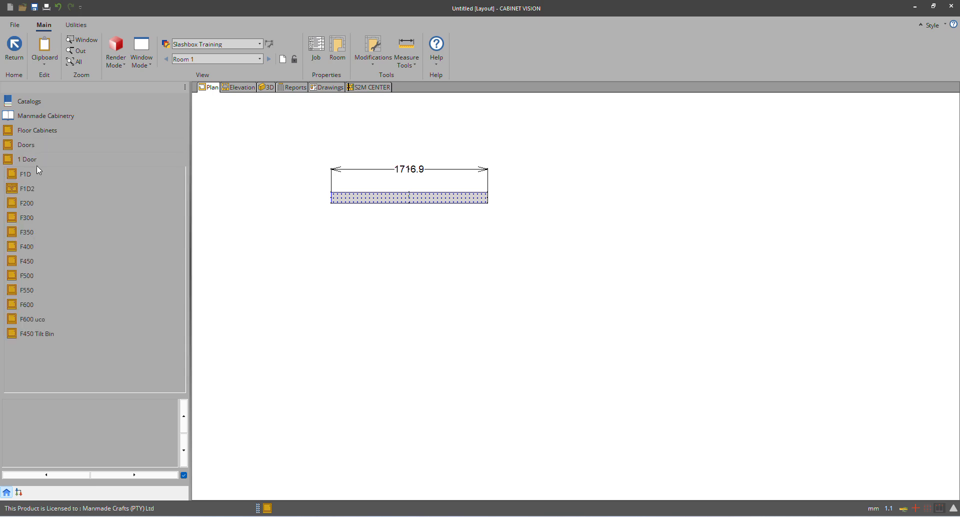
pyautogui.click(31, 175)
pyautogui.click(415, 231)
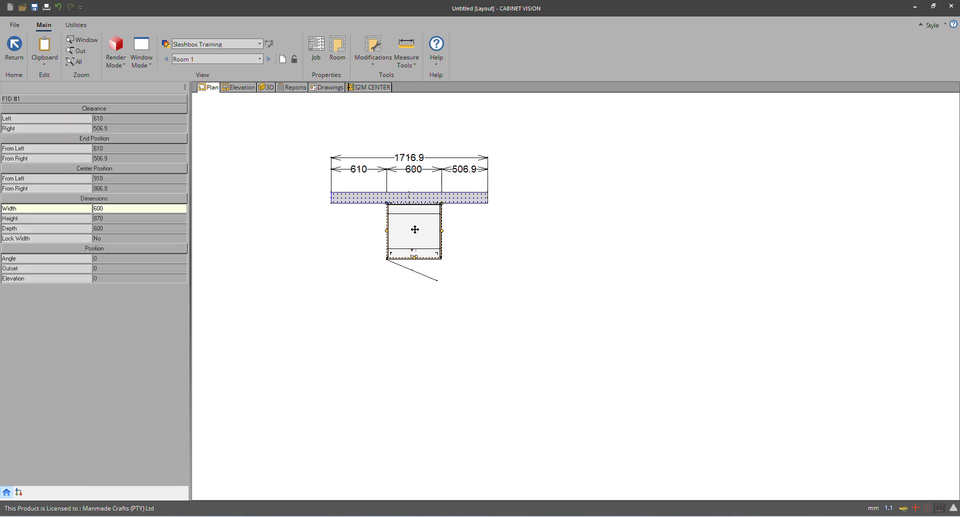
# Step: Open the F1D cabinet in the assembly editor, check its 3D and Section views, and identify the left end parts in Face view
pyautogui.moveTo(608, 282); pyautogui.dragTo(611, 244, button='right')
pyautogui.click(306, 88)
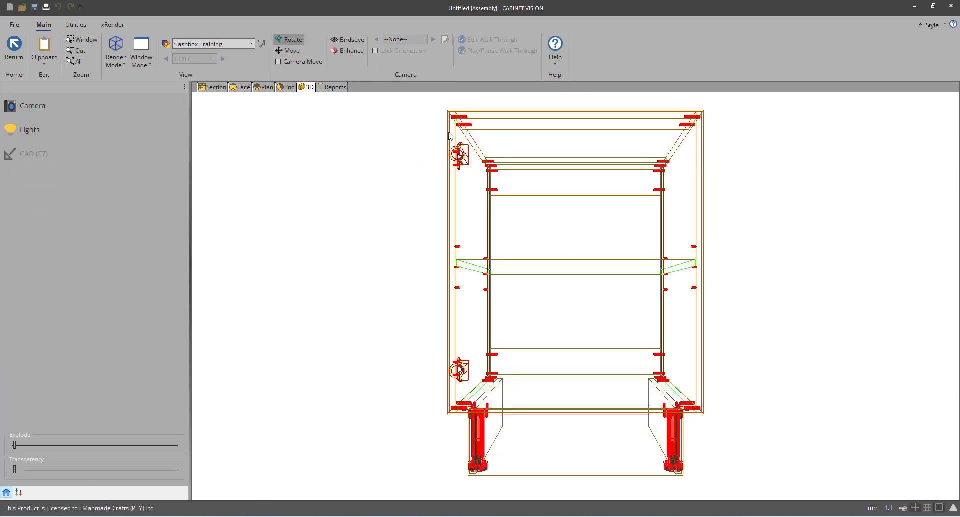
pyautogui.moveTo(491, 205); pyautogui.dragTo(494, 274)
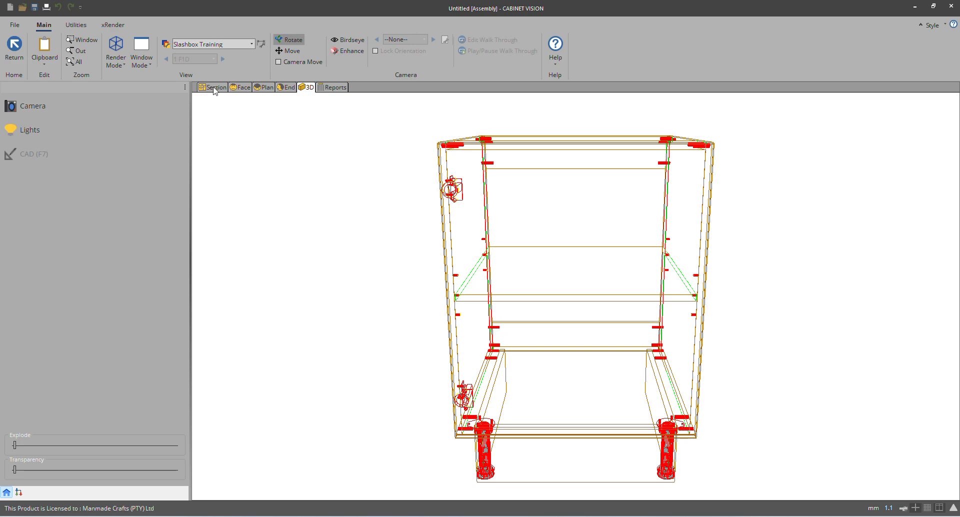
pyautogui.click(214, 87)
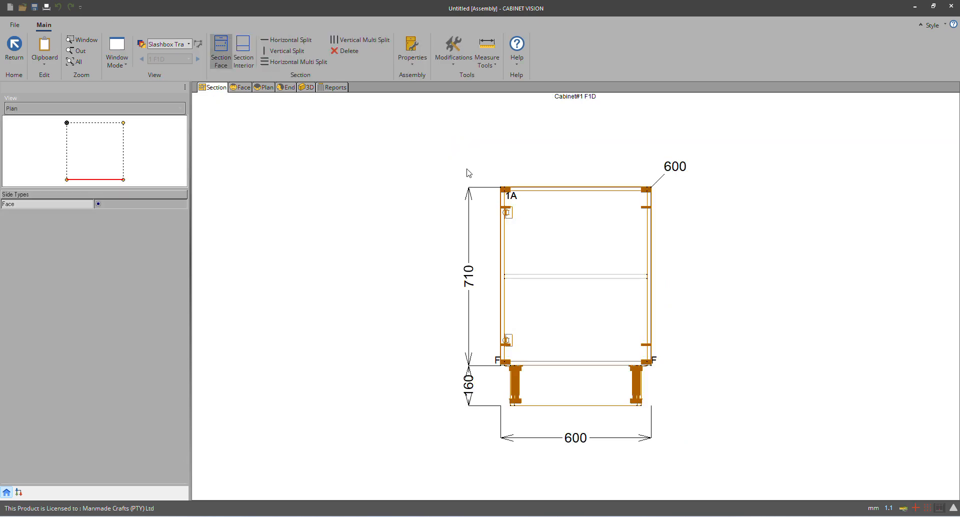
pyautogui.click(242, 88)
pyautogui.scroll(5, 518, 214)
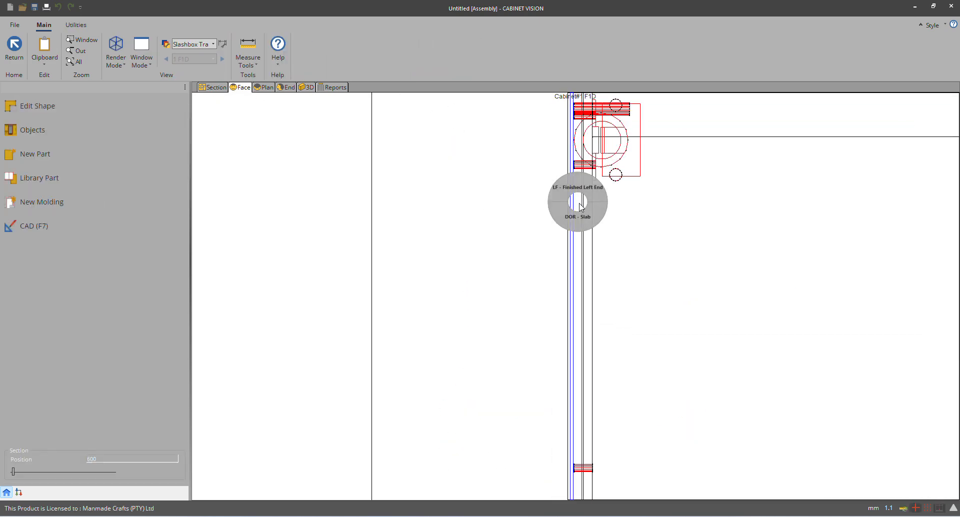
# Step: Set the job's cabinet construction method to Manmade Kitchen STD Nest and reopen the F1D cabinet to inspect its upper left corner
pyautogui.click(9, 52)
pyautogui.click(316, 48)
pyautogui.click(361, 204)
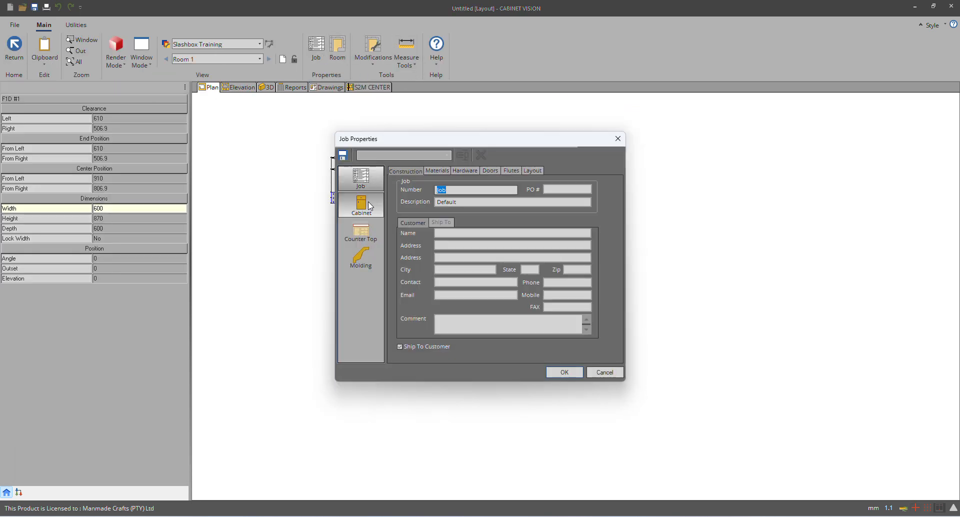
pyautogui.click(438, 199)
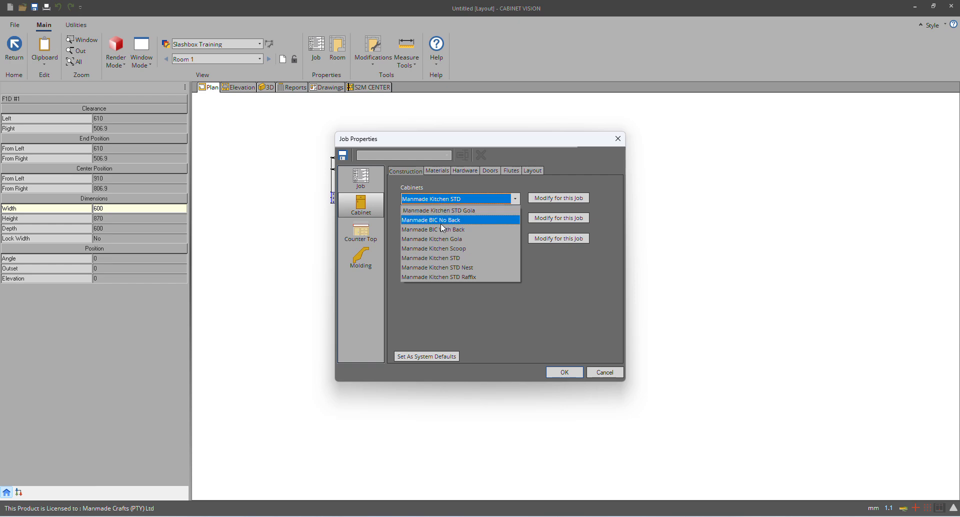
pyautogui.click(442, 258)
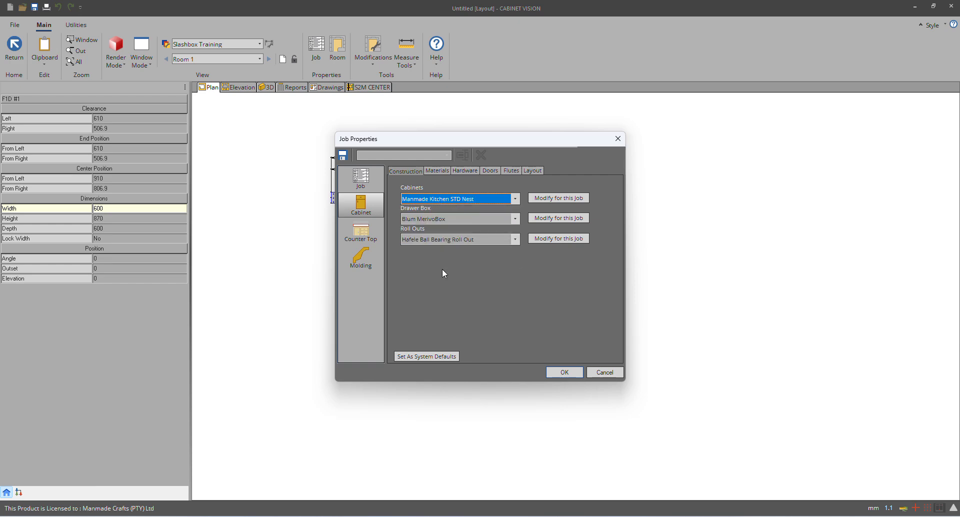
pyautogui.press('Return')
pyautogui.doubleClick(400, 228)
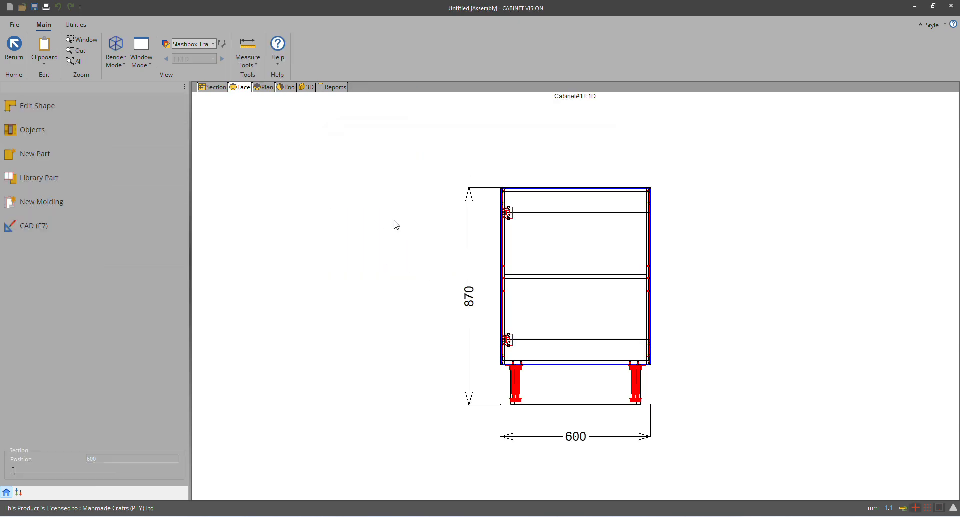
pyautogui.scroll(3, 513, 209)
pyautogui.scroll(-3, 513, 209)
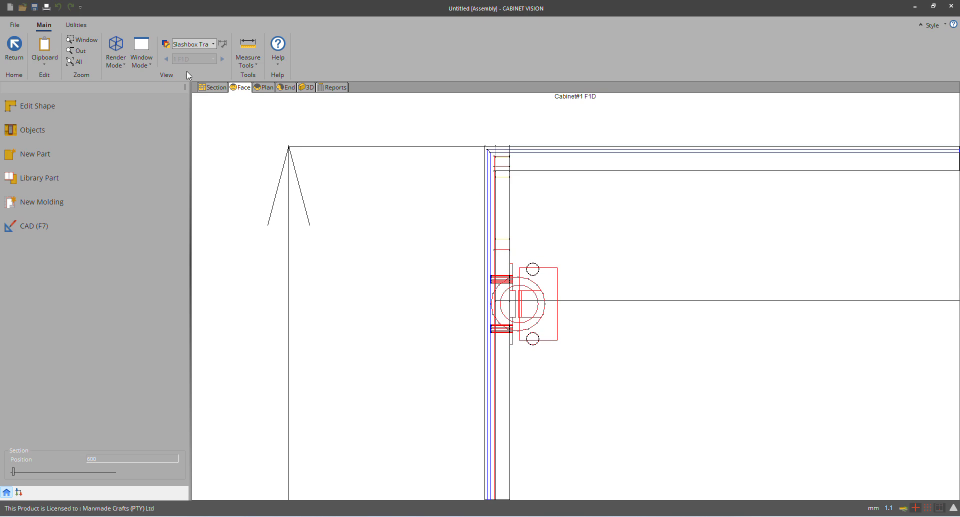
# Step: Modify the cabinet construction for this job, setting the Finished End type under Exterior Case to Applied End, and accept the job properties
pyautogui.click(14, 48)
pyautogui.click(316, 48)
pyautogui.click(361, 202)
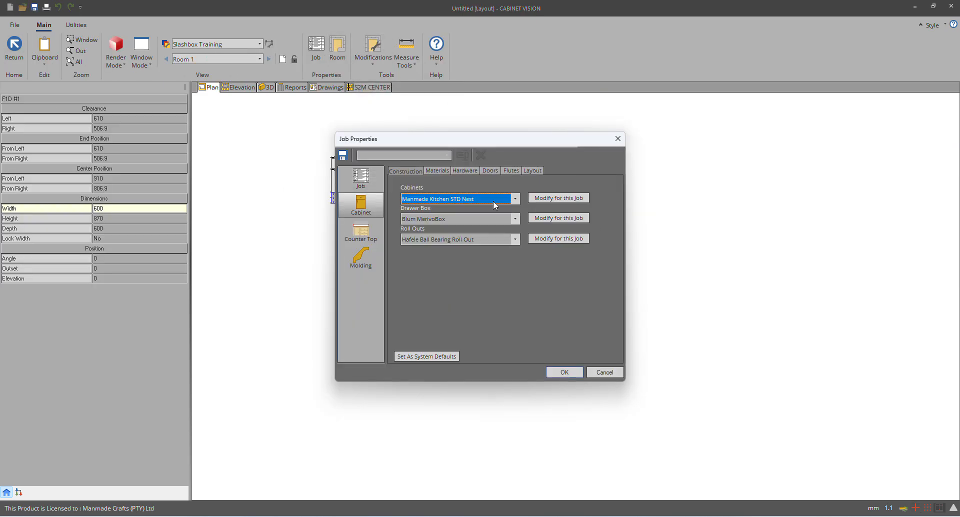
pyautogui.click(548, 199)
pyautogui.click(123, 139)
pyautogui.doubleClick(162, 157)
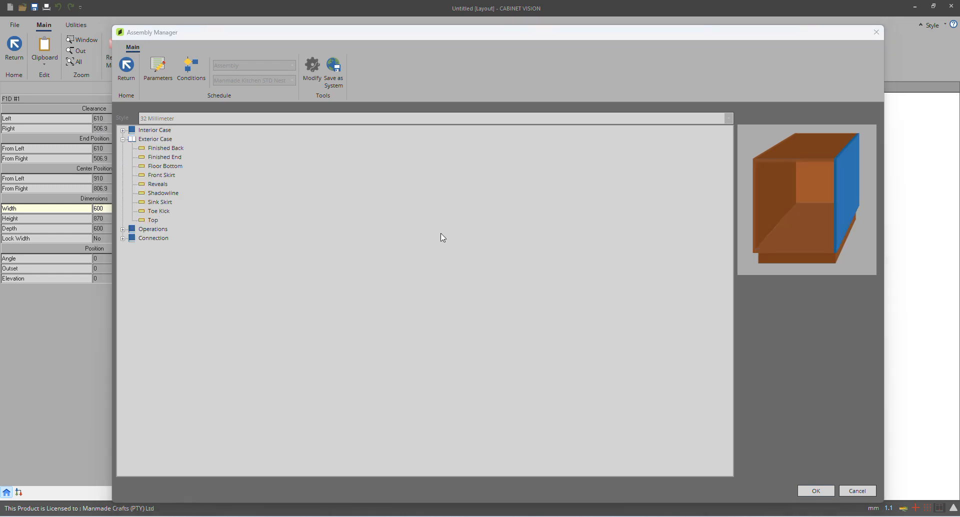
pyautogui.click(565, 389)
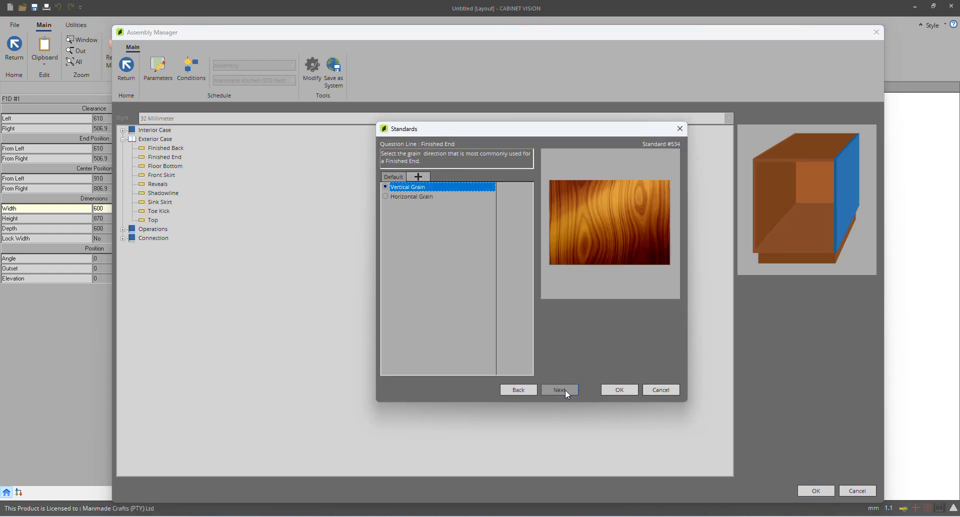
pyautogui.click(564, 389)
pyautogui.click(409, 215)
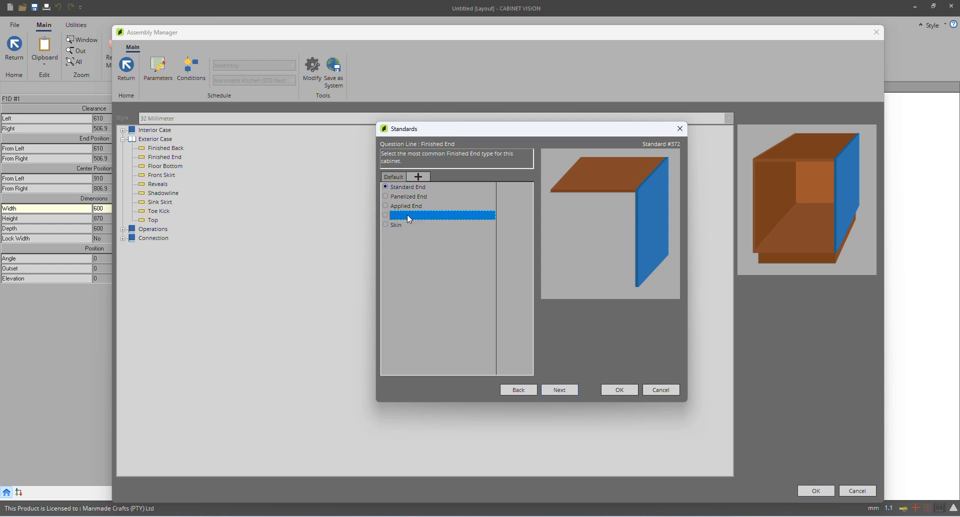
pyautogui.click(407, 208)
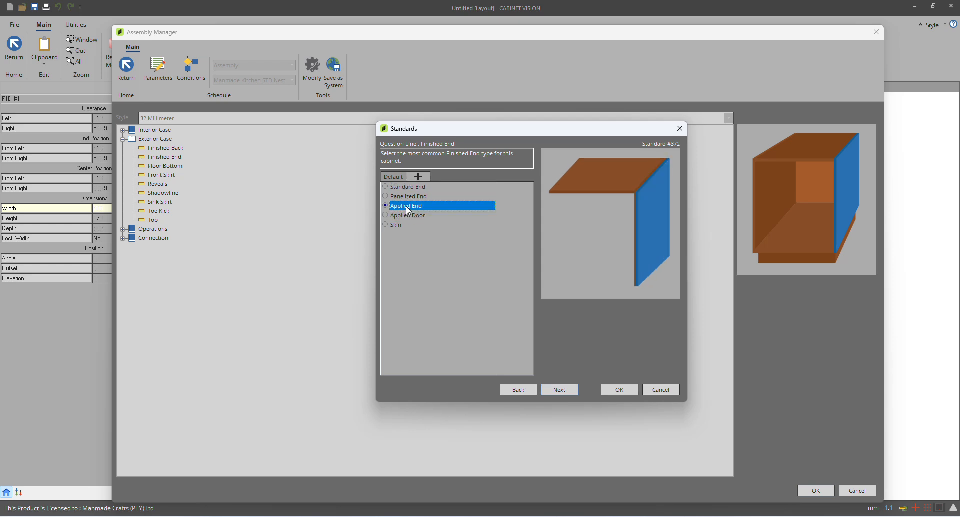
pyautogui.click(619, 389)
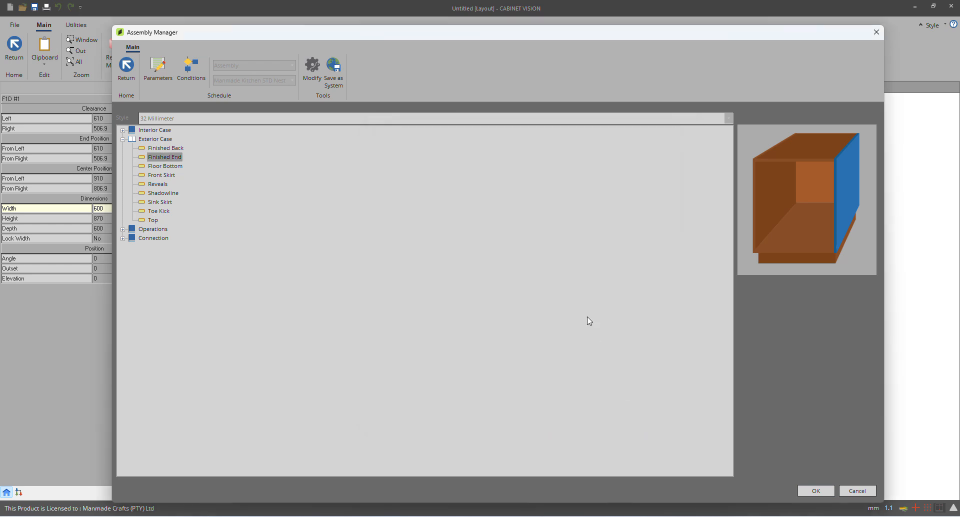
pyautogui.click(815, 490)
pyautogui.click(468, 284)
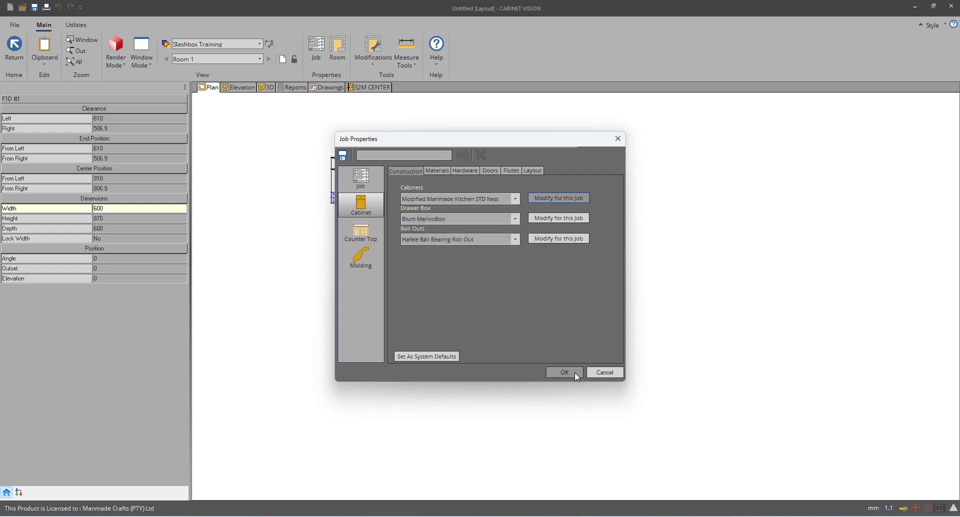
pyautogui.click(563, 372)
# Step: Set both end types of the F1D cabinet to Unfinished in the plan view
pyautogui.doubleClick(433, 227)
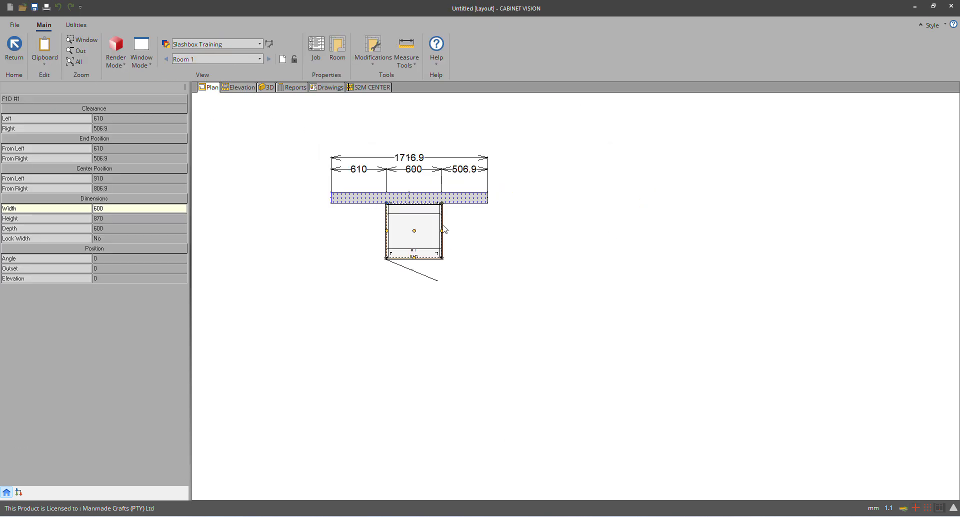
pyautogui.rightClick(422, 224)
pyautogui.moveTo(474, 225)
pyautogui.click(513, 261)
# Step: Open the cabinet in Face view, switch to Fill Mode, and examine the parts stacked at its left edge
pyautogui.doubleClick(397, 223)
pyautogui.scroll(3, 524, 226)
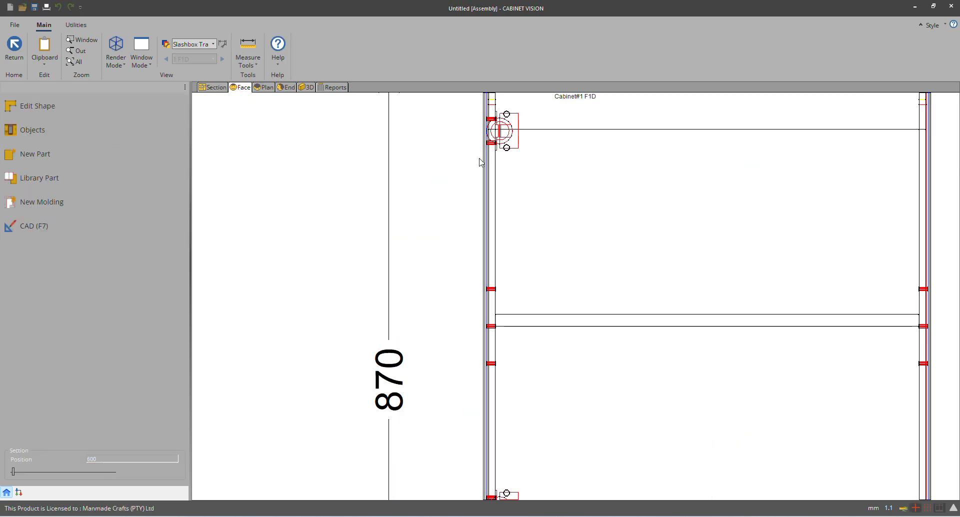
pyautogui.scroll(-3, 481, 162)
pyautogui.click(124, 69)
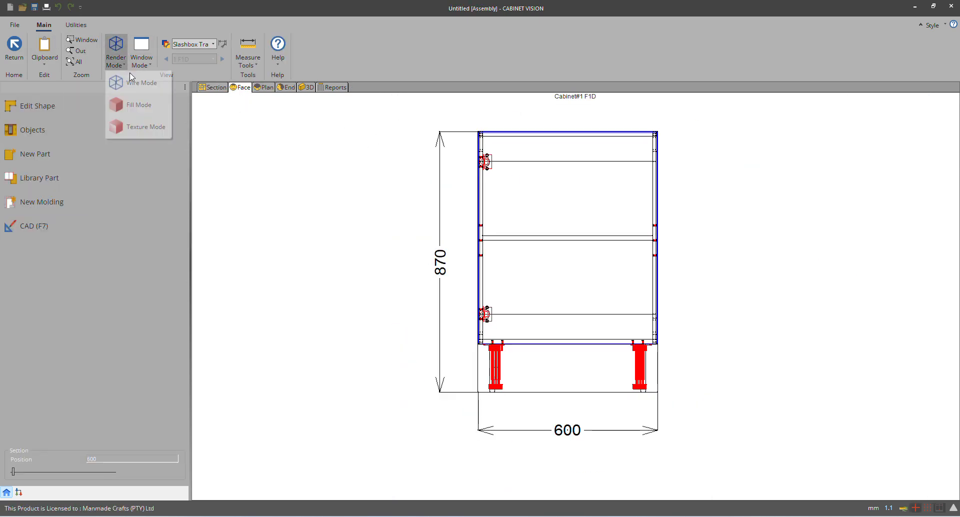
pyautogui.click(140, 105)
pyautogui.click(116, 52)
pyautogui.click(140, 104)
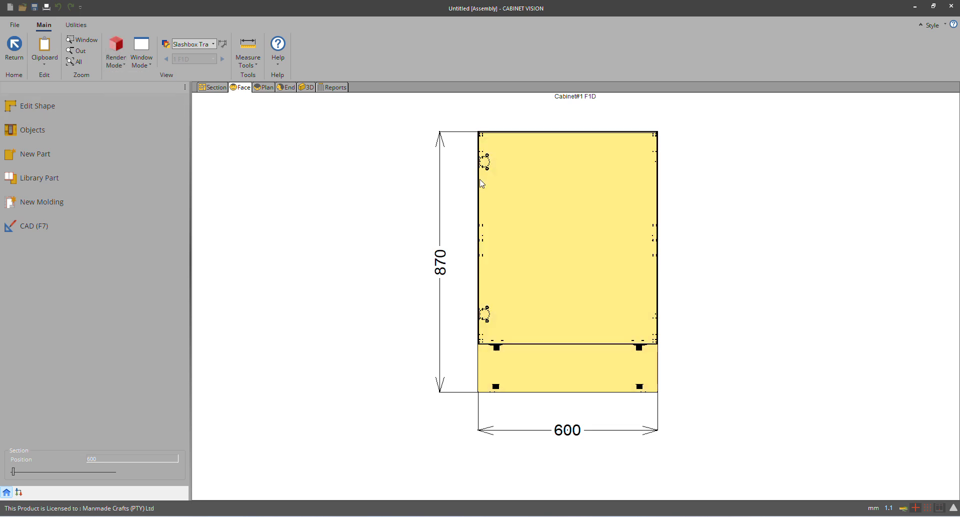
pyautogui.scroll(4, 463, 117)
pyautogui.rightClick(463, 117)
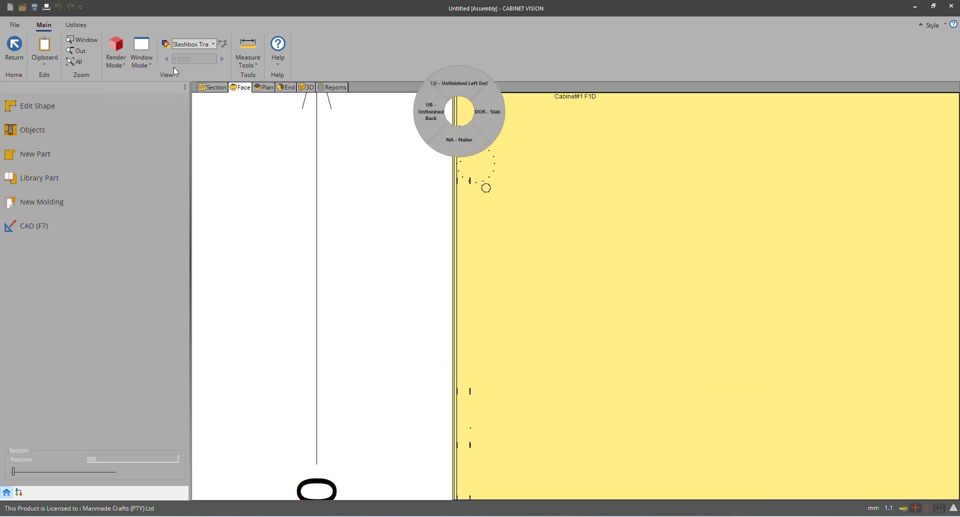
# Step: Return the cabinet to Wire Mode and identify the end parts at its left and right edges
pyautogui.click(120, 68)
pyautogui.click(121, 63)
pyautogui.click(137, 81)
pyautogui.rightClick(466, 110)
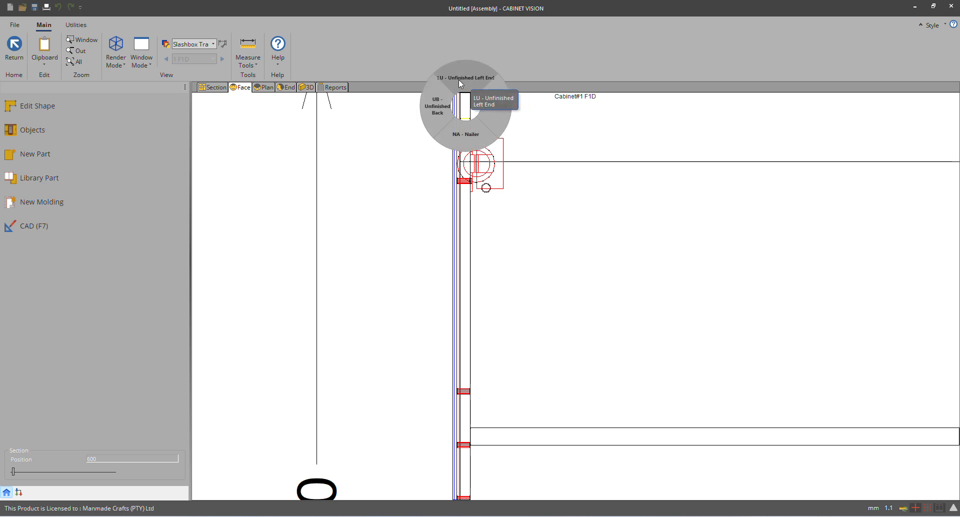
pyautogui.scroll(-3, 349, 150)
pyautogui.scroll(3, 637, 147)
pyautogui.scroll(1, 647, 150)
pyautogui.rightClick(671, 132)
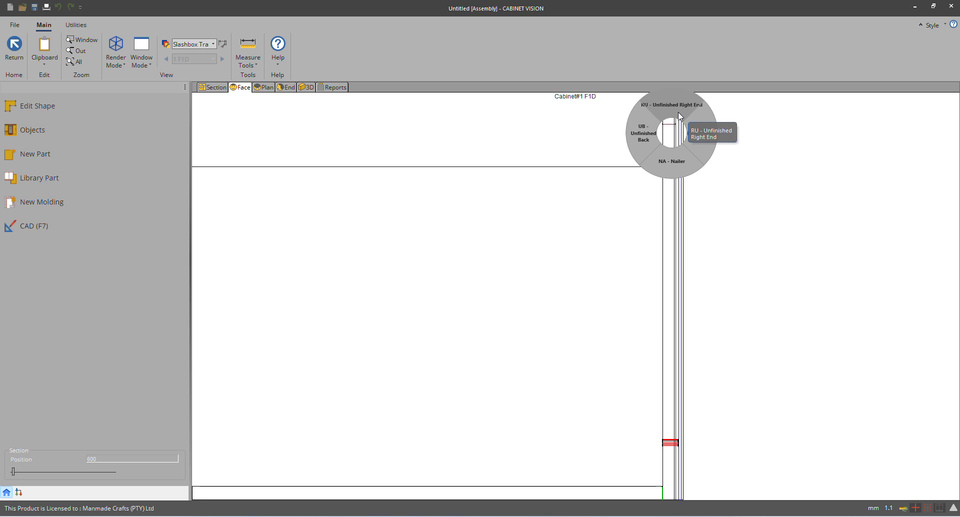
# Step: Return to the plan view and set both end types of the F1D cabinet to Finished
pyautogui.click(14, 47)
pyautogui.rightClick(434, 230)
pyautogui.moveTo(488, 226)
pyautogui.click(522, 232)
# Step: Open the cabinet in Face view and examine the properties of the Finished Right End and the Right Sub End
pyautogui.doubleClick(435, 233)
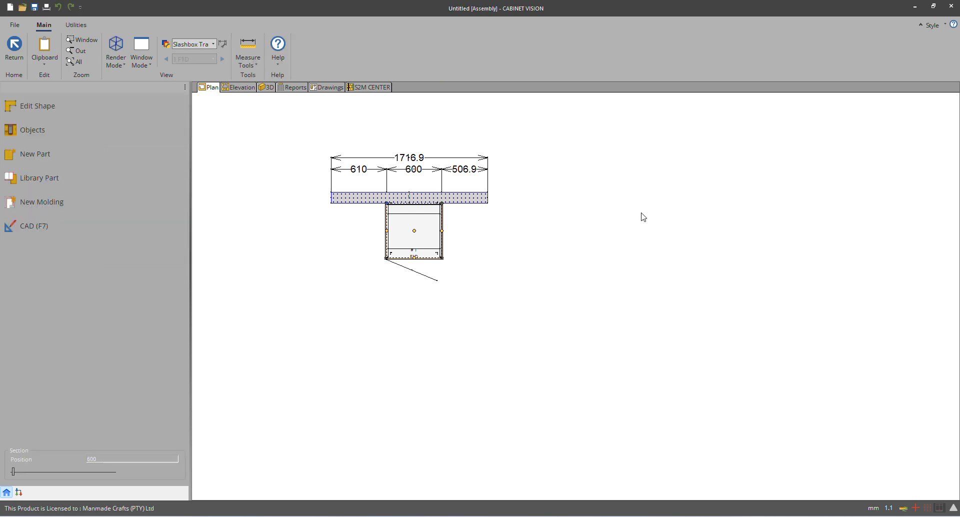
pyautogui.scroll(5, 647, 197)
pyautogui.click(570, 202)
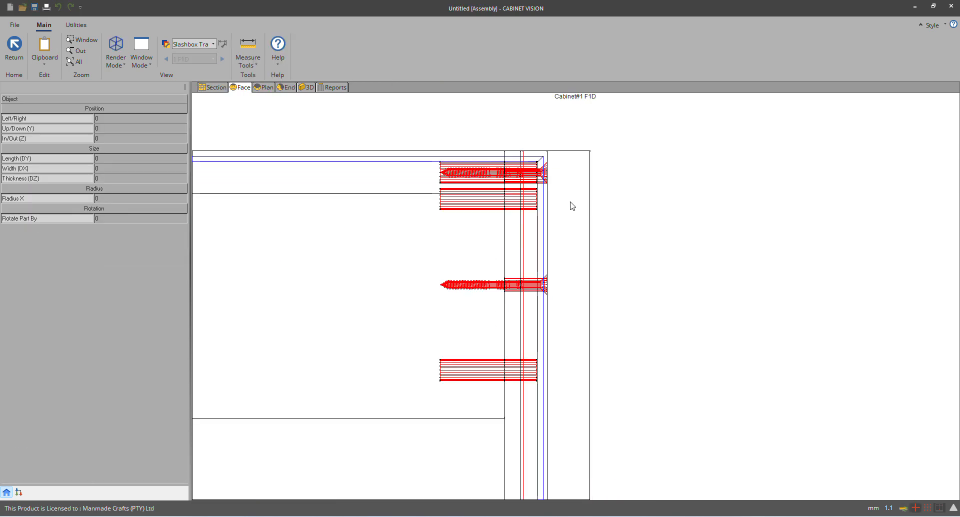
pyautogui.rightClick(570, 198)
pyautogui.click(774, 193)
pyautogui.click(573, 196)
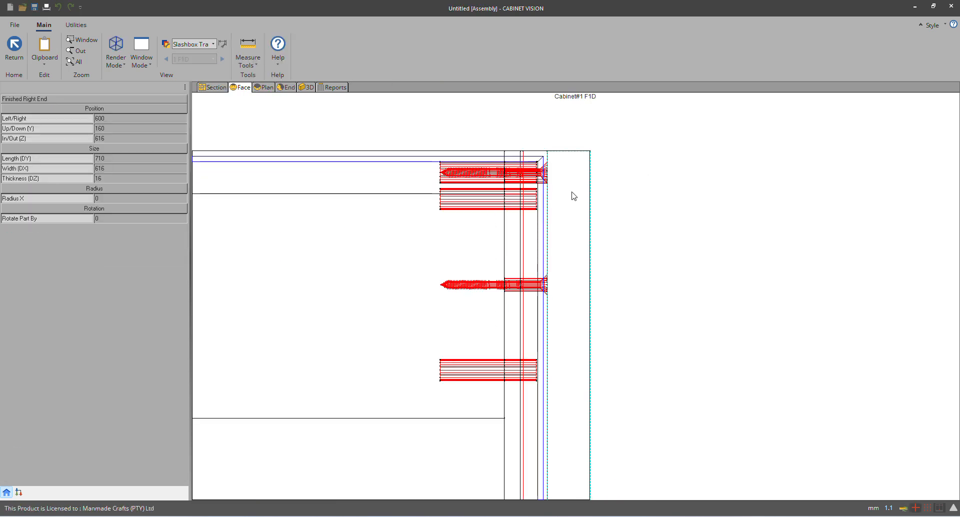
pyautogui.rightClick(516, 229)
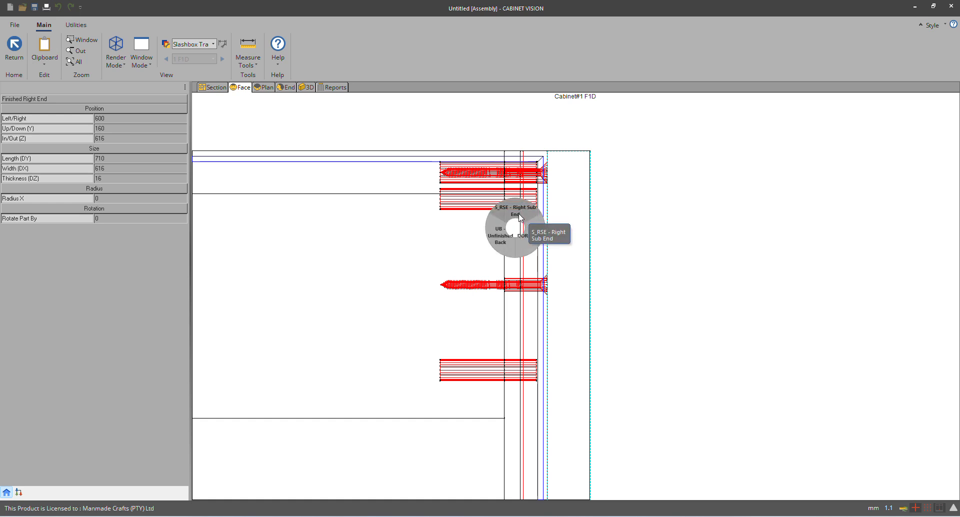
pyautogui.click(520, 216)
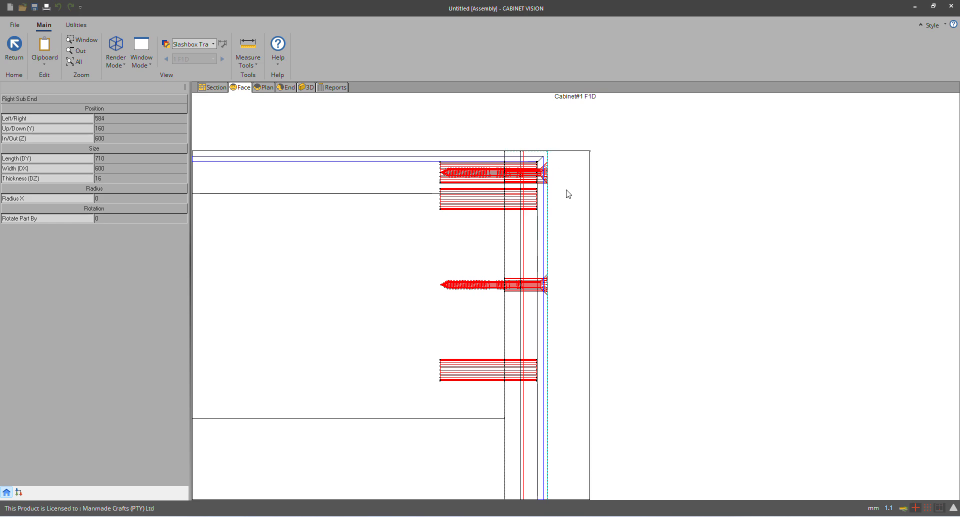
pyautogui.scroll(-3, 578, 188)
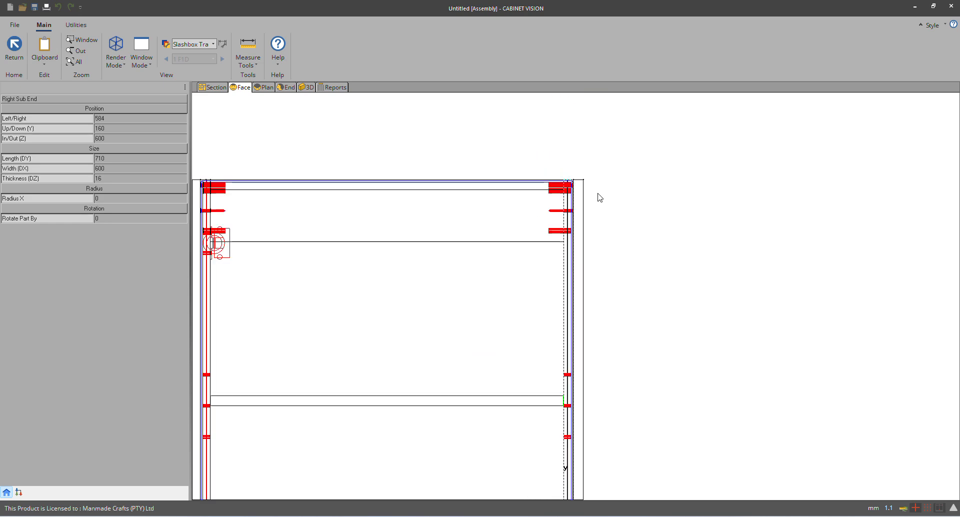
# Step: Return to the plan view and set only the right end of the F1D cabinet to Finished
pyautogui.click(20, 49)
pyautogui.click(14, 46)
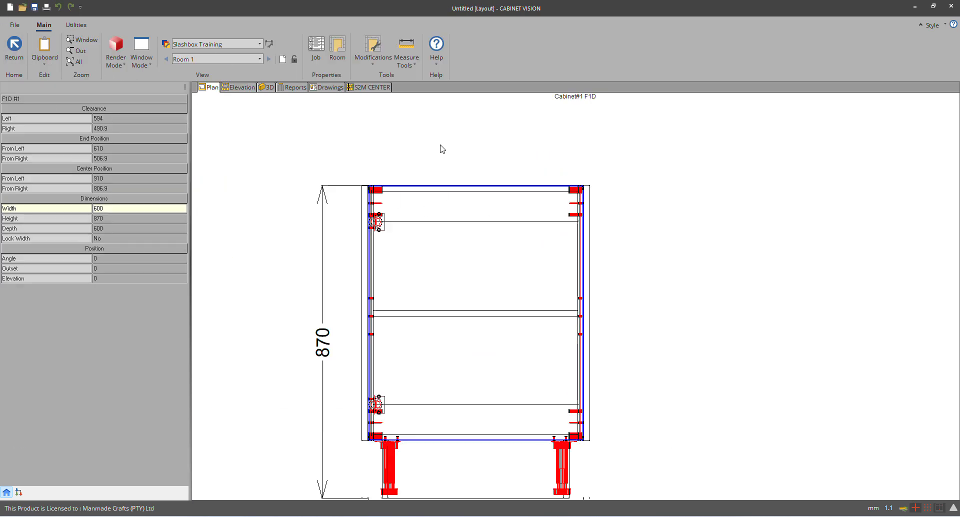
pyautogui.rightClick(414, 223)
pyautogui.moveTo(473, 215)
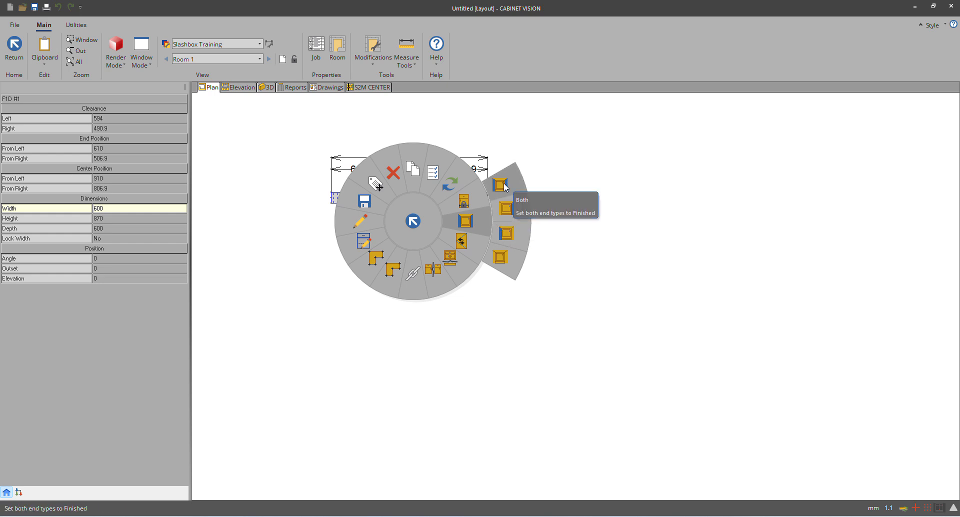
pyautogui.click(511, 219)
# Step: Reopen the cabinet in Face view and compare which end parts make up its right and left sides
pyautogui.doubleClick(397, 216)
pyautogui.scroll(2, 641, 206)
pyautogui.scroll(2, 641, 206)
pyautogui.rightClick(623, 179)
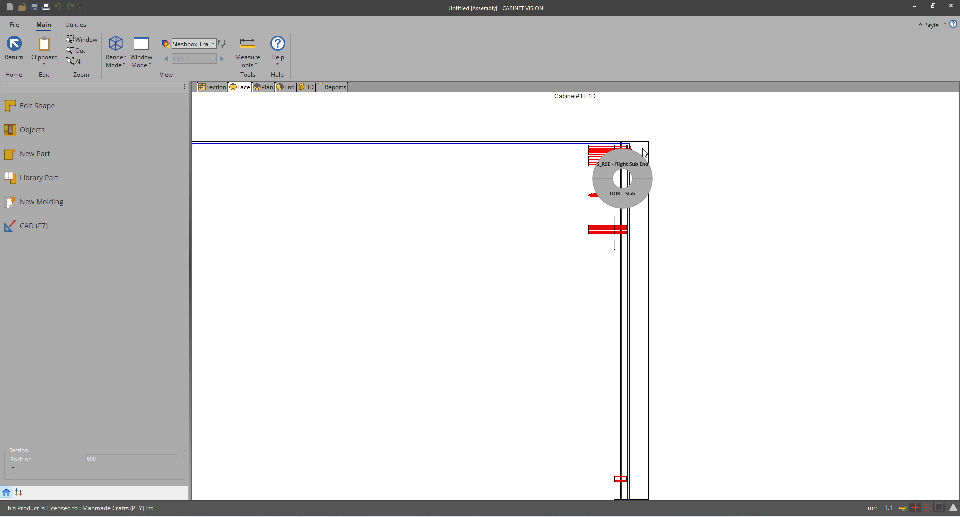
pyautogui.scroll(-4, 837, 197)
pyautogui.scroll(4, 523, 138)
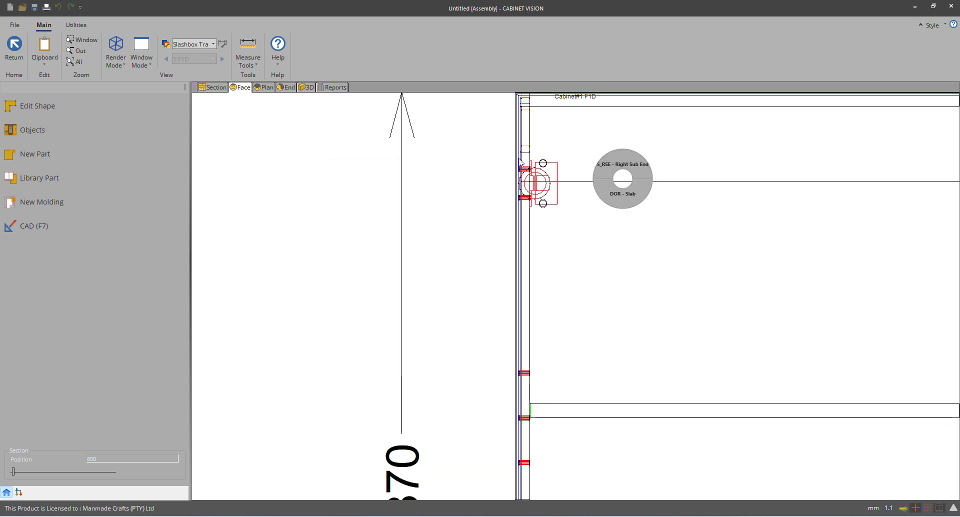
pyautogui.click(520, 130)
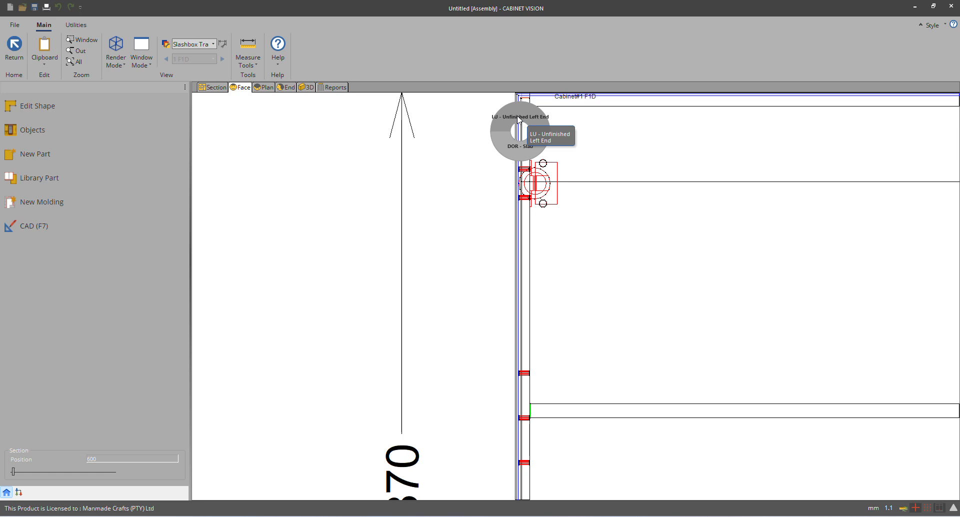
pyautogui.scroll(-4, 343, 179)
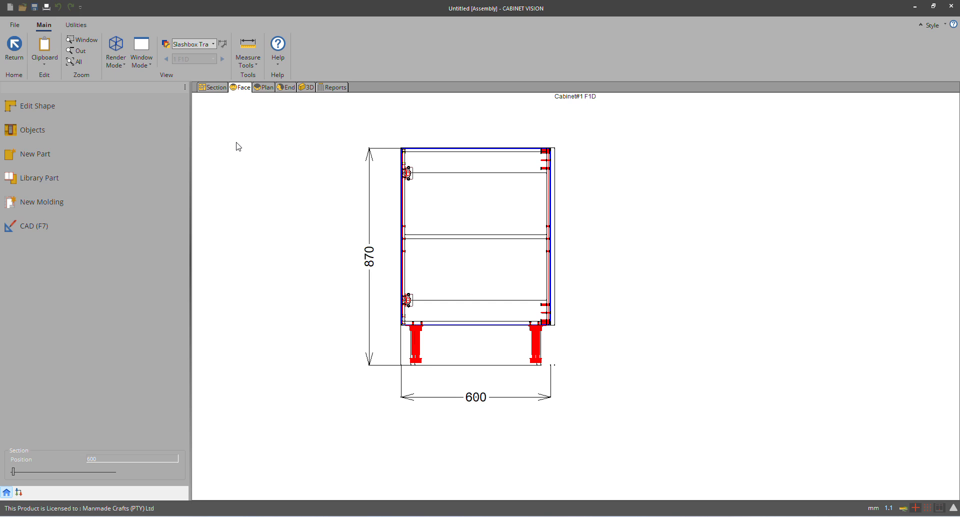
# Step: Leave the cabinet and the room layout, closing the job without saving its changes
pyautogui.click(11, 47)
pyautogui.click(16, 25)
pyautogui.click(34, 89)
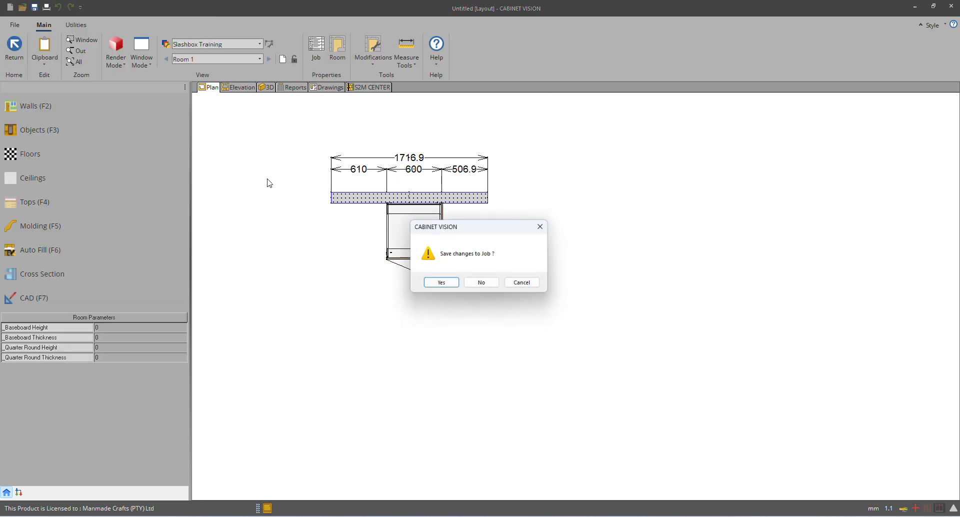
pyautogui.click(478, 280)
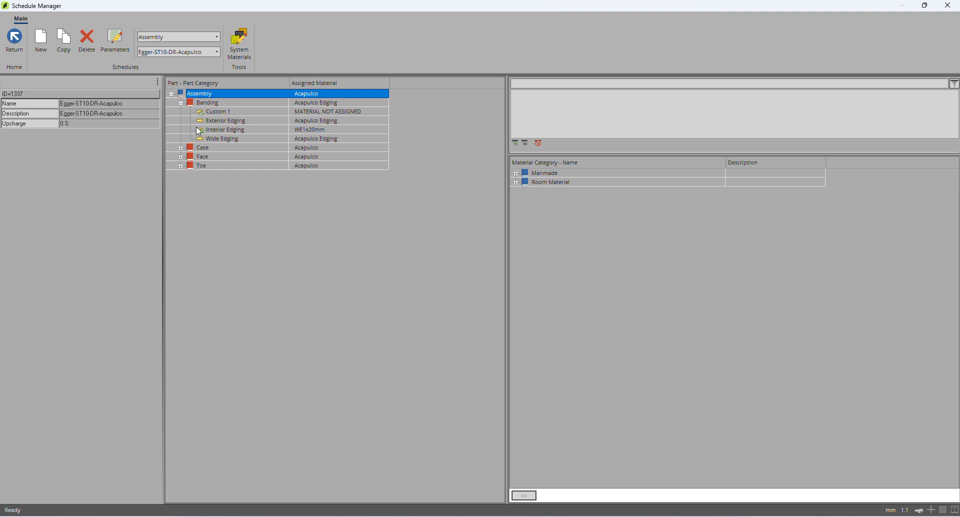
# Step: Load the Training Schedule assembly schedule and expand the Interior parts of its Case category
pyautogui.click(172, 52)
pyautogui.moveTo(292, 69); pyautogui.dragTo(278, 211)
pyautogui.click(173, 184)
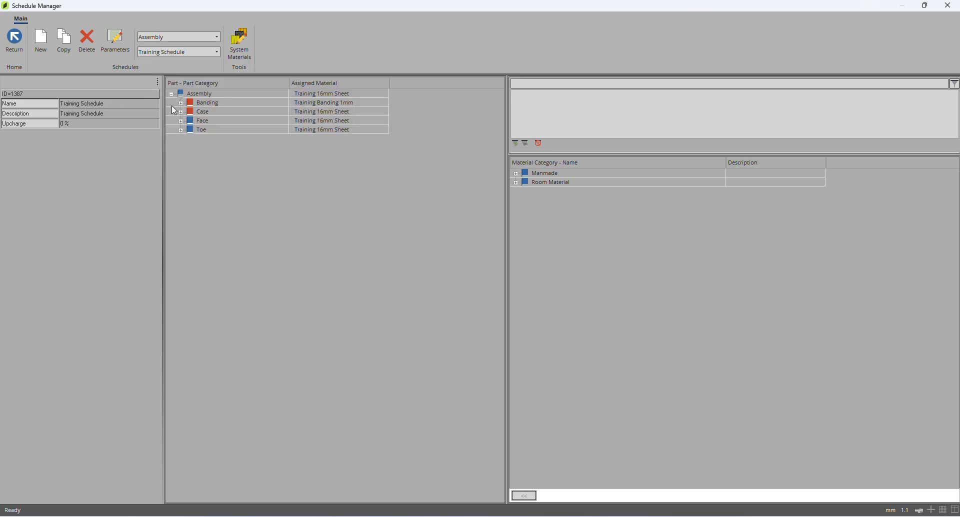
pyautogui.click(181, 111)
pyautogui.click(190, 130)
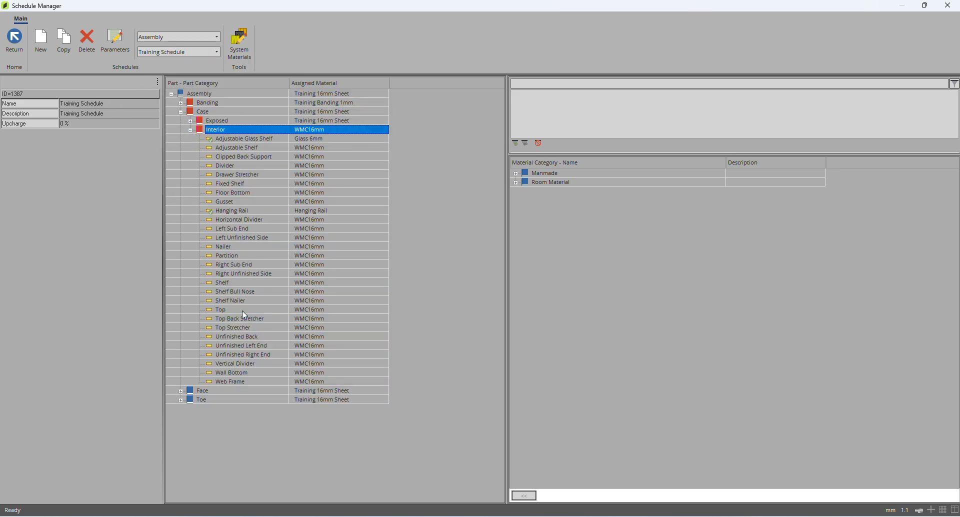
# Step: Examine the material assignments of the Interior parts from Left Sub End down to Top Stretcher
pyautogui.click(281, 229)
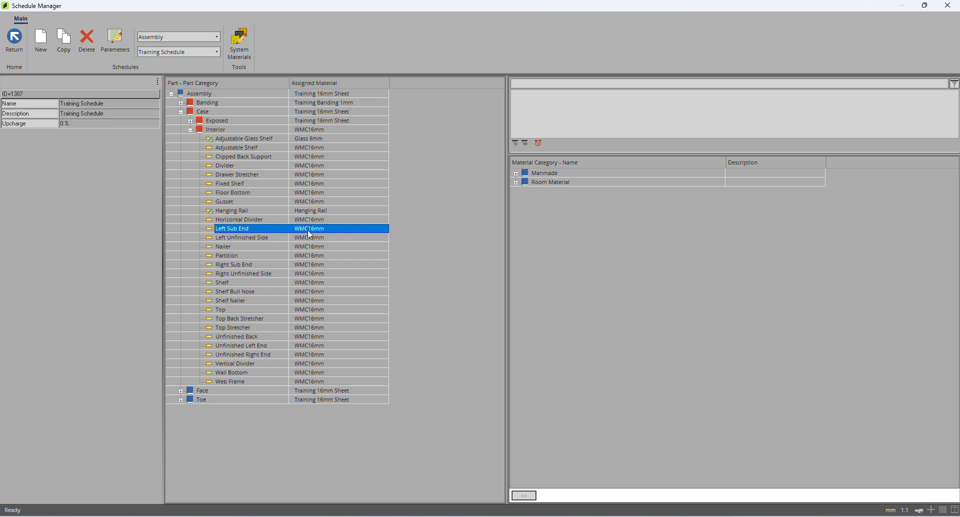
pyautogui.click(249, 240)
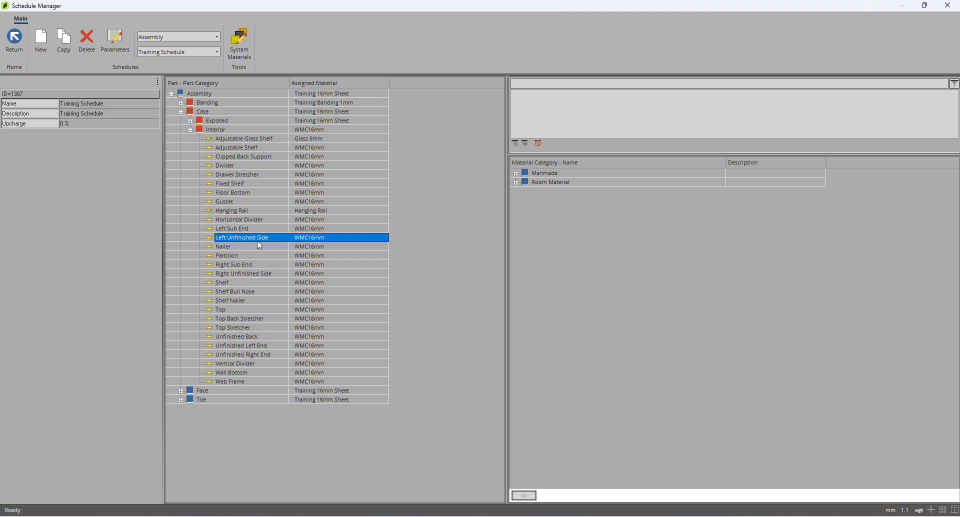
pyautogui.click(220, 247)
pyautogui.click(246, 256)
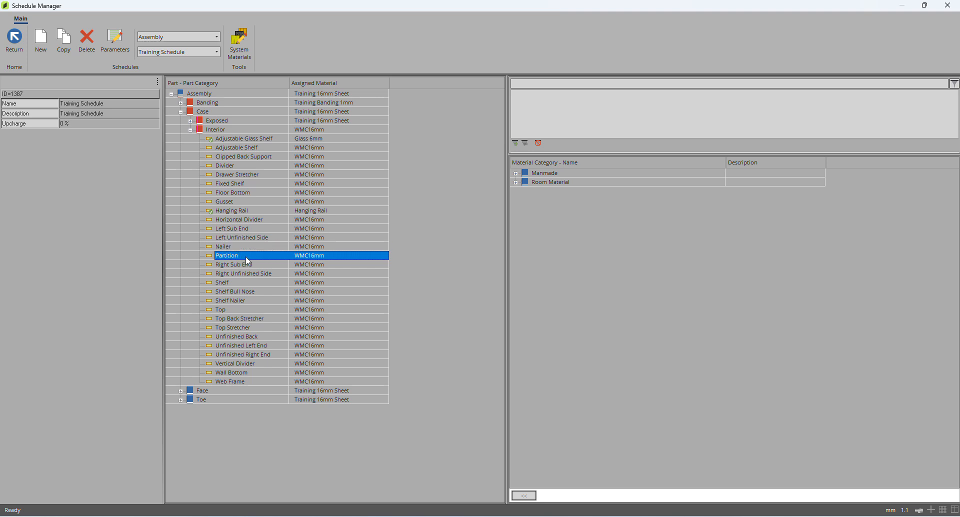
pyautogui.click(336, 265)
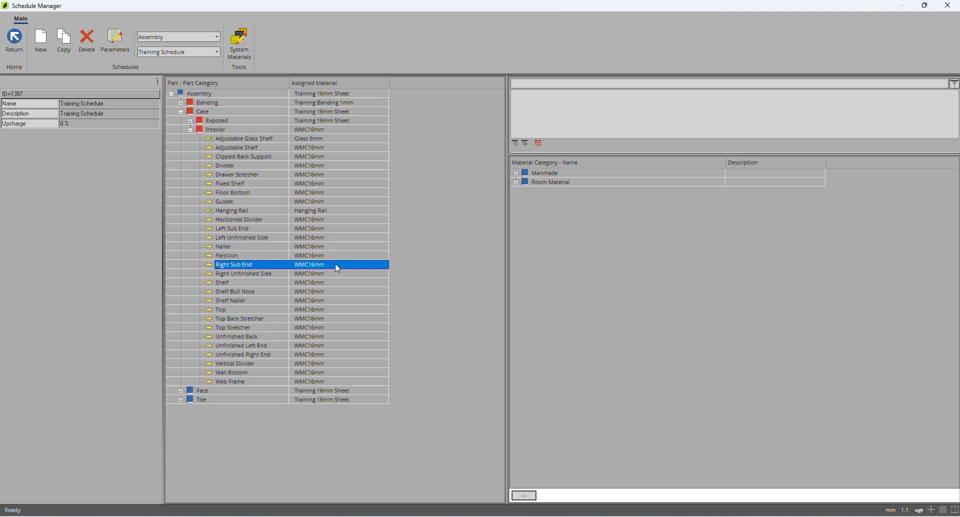
pyautogui.click(278, 273)
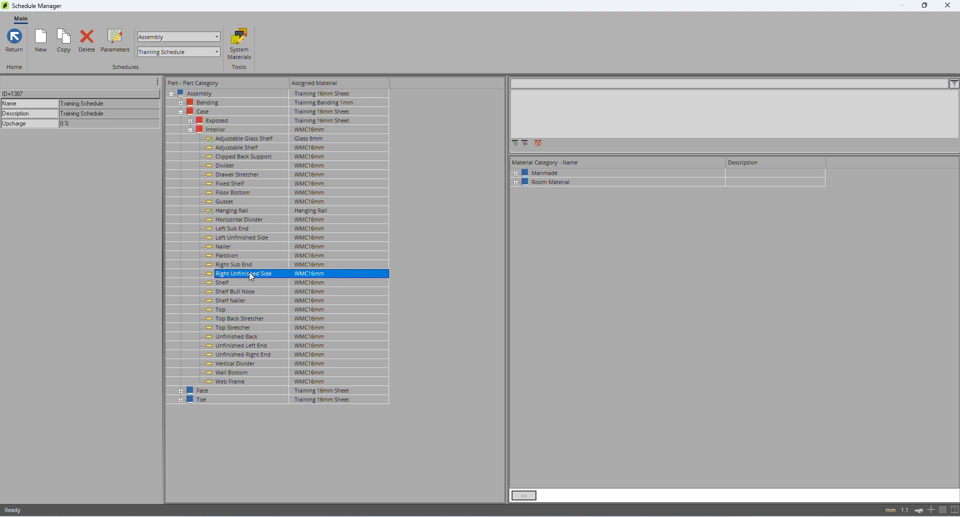
pyautogui.click(232, 282)
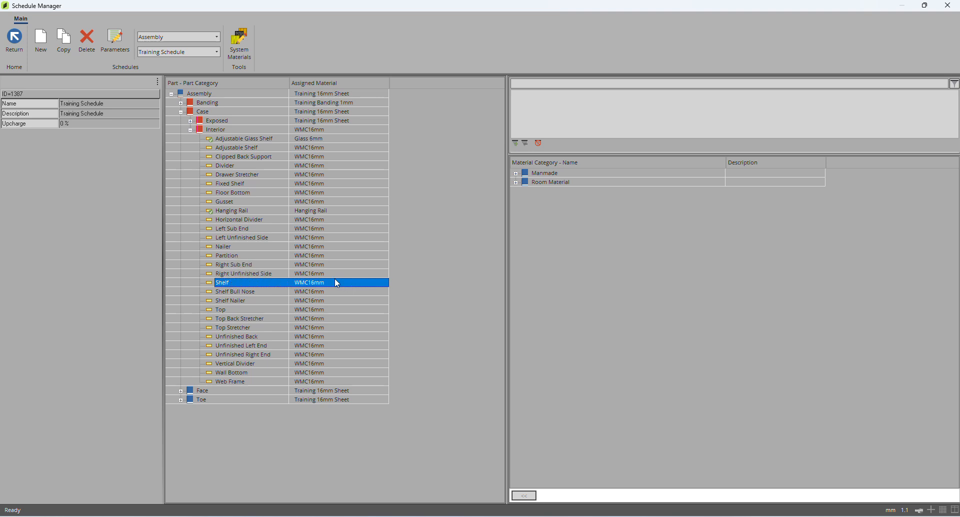
pyautogui.click(239, 293)
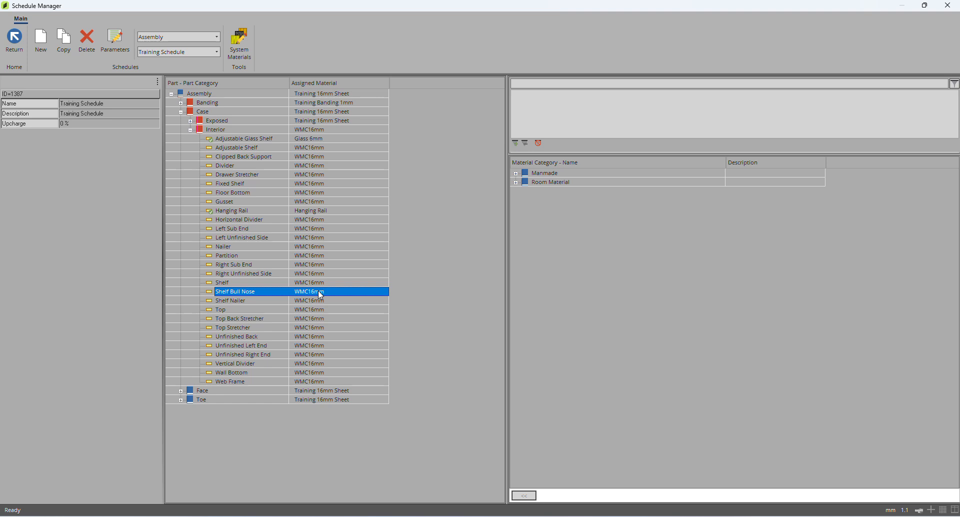
pyautogui.click(293, 301)
pyautogui.click(230, 311)
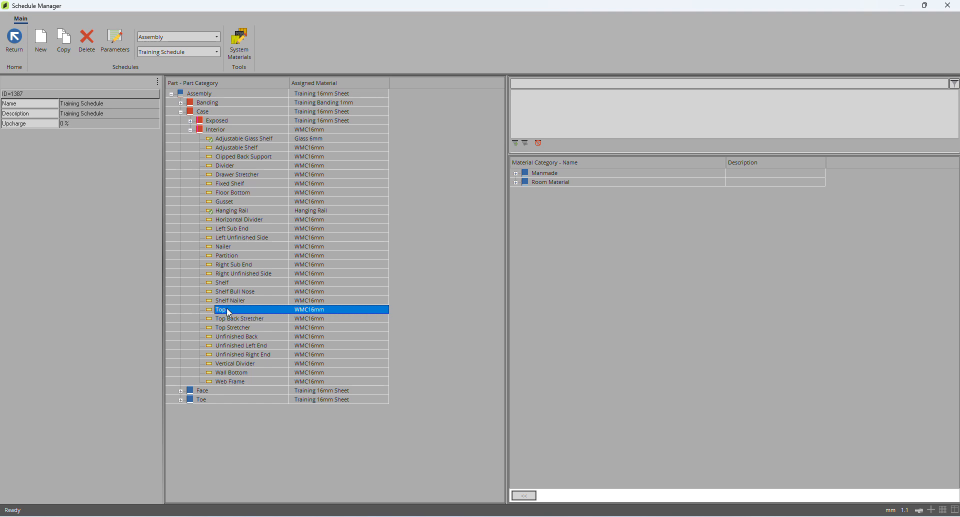
pyautogui.click(253, 320)
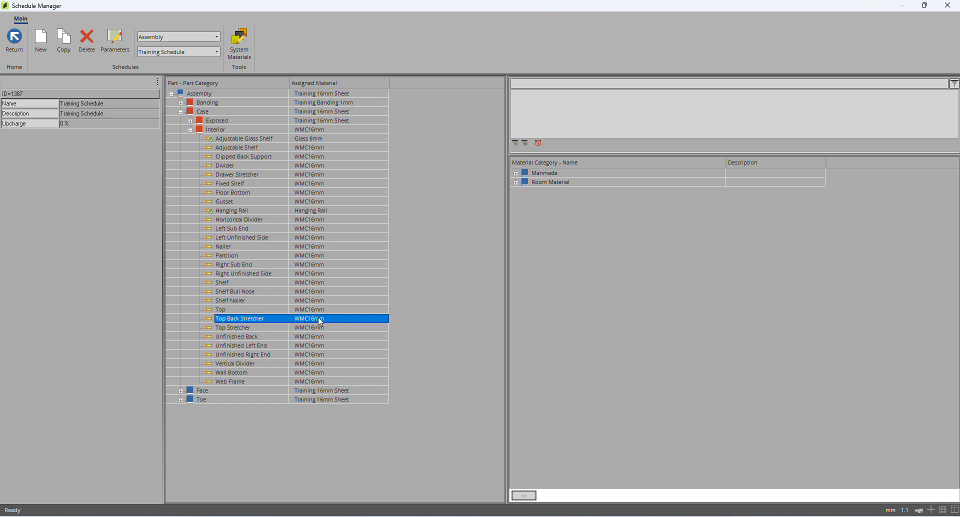
pyautogui.click(320, 328)
# Step: Search the materials for MDF and assign MDFSFW3 to the Unfinished Back part
pyautogui.click(249, 339)
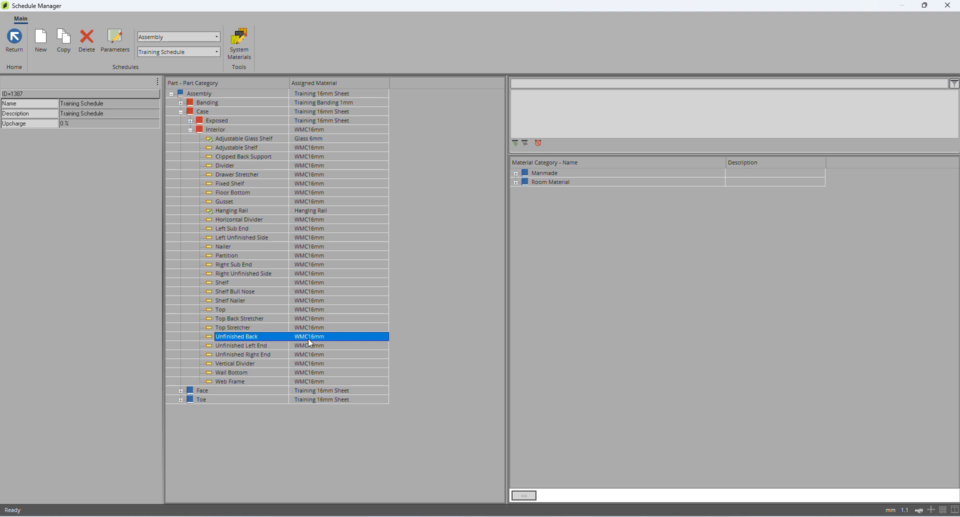
pyautogui.click(573, 84)
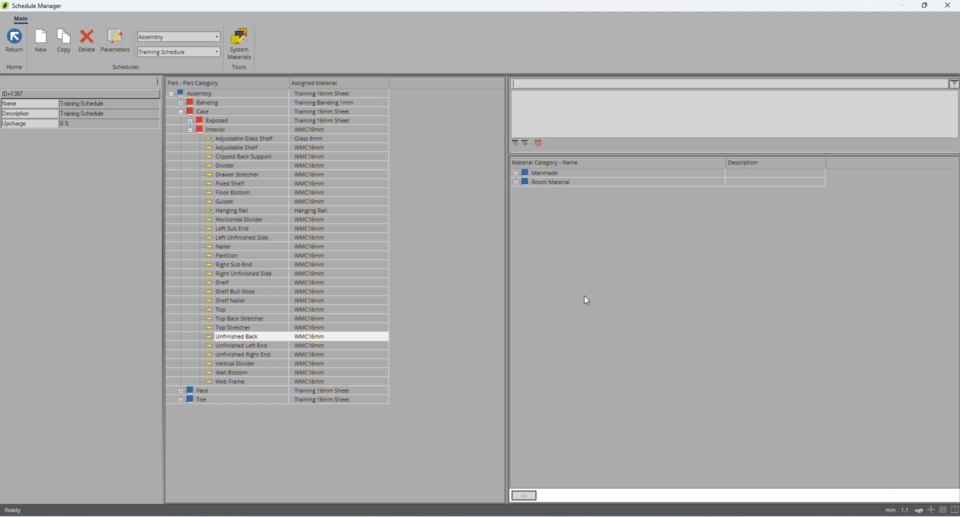
pyautogui.write('MDF')
pyautogui.press('Return')
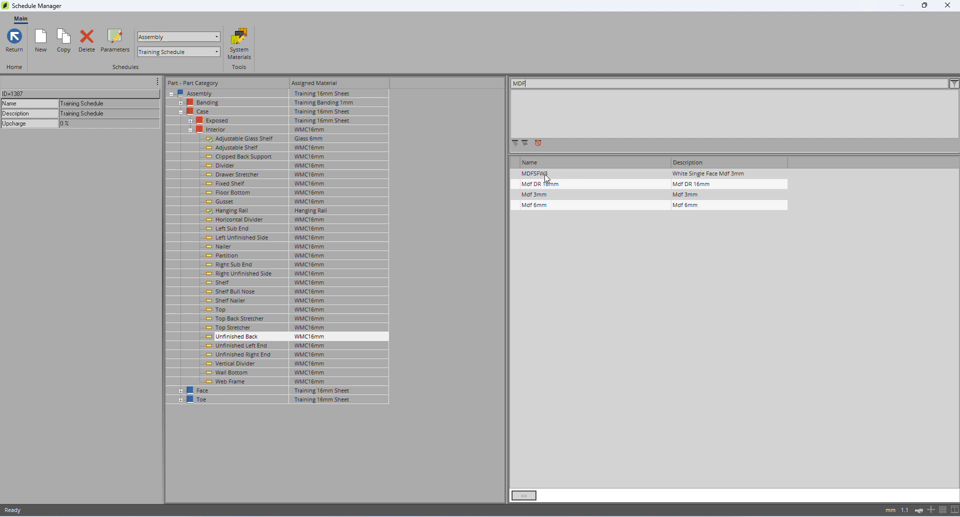
pyautogui.click(547, 178)
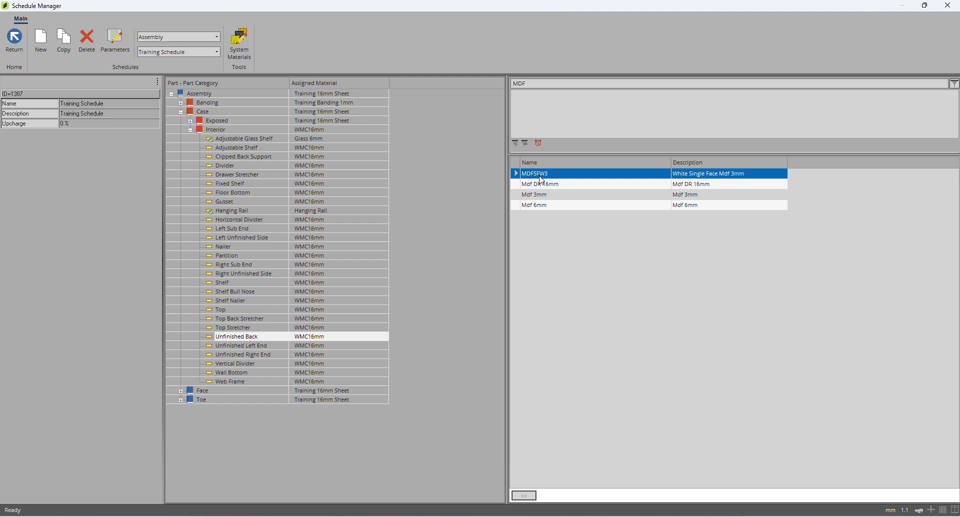
pyautogui.moveTo(541, 180); pyautogui.dragTo(305, 340)
# Step: Examine the material assignments of the remaining Interior parts from Unfinished Left End to Web Frame
pyautogui.click(256, 345)
pyautogui.click(251, 356)
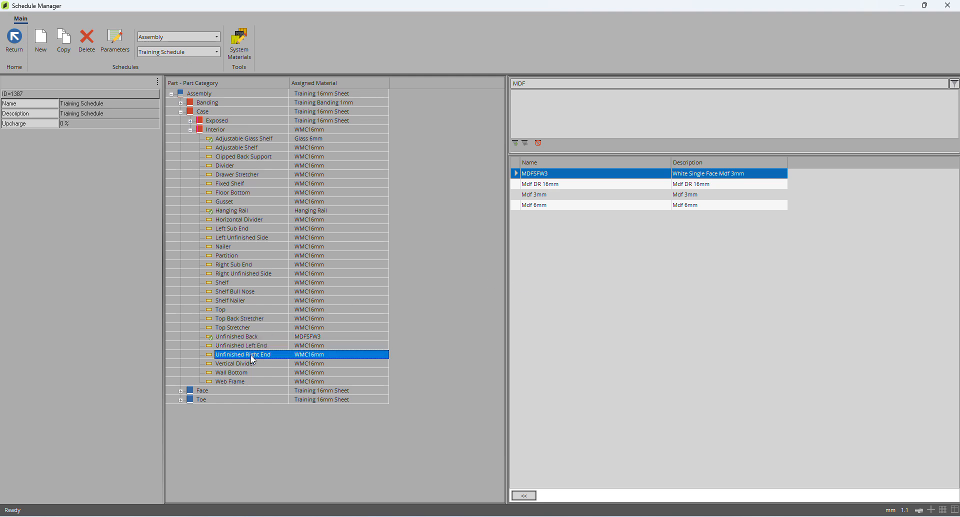
pyautogui.click(248, 370)
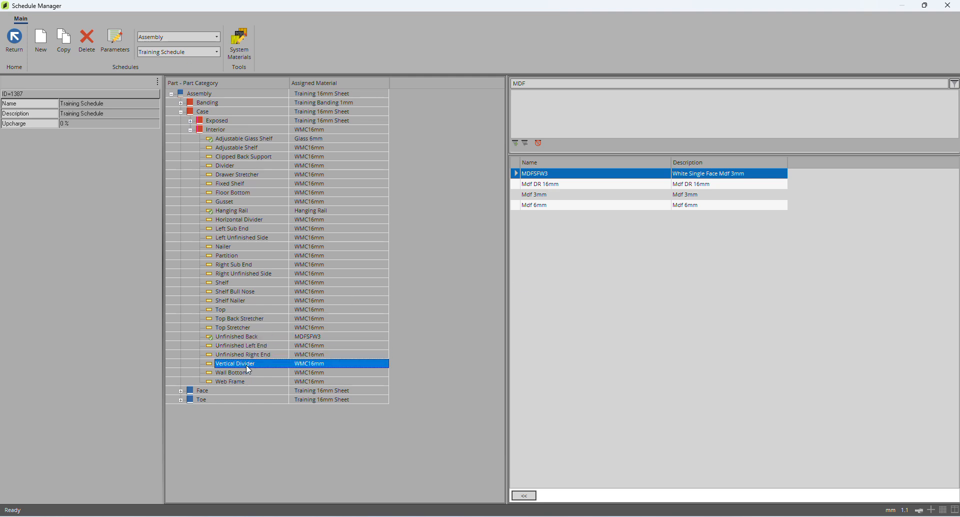
pyautogui.click(247, 374)
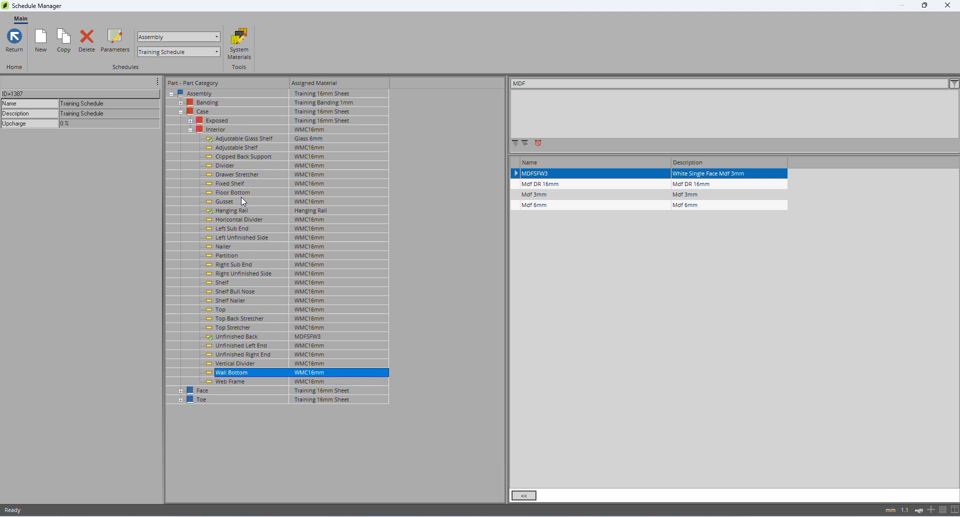
pyautogui.click(232, 381)
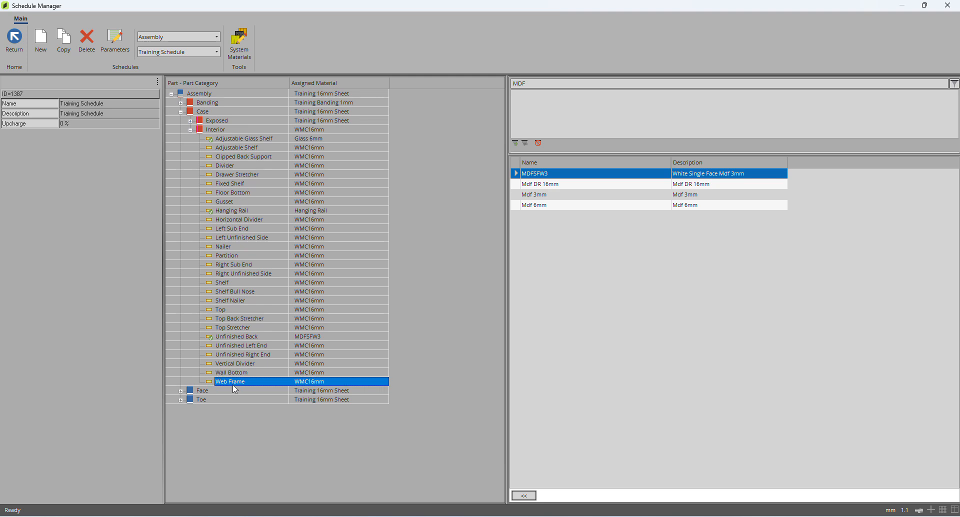
pyautogui.click(242, 373)
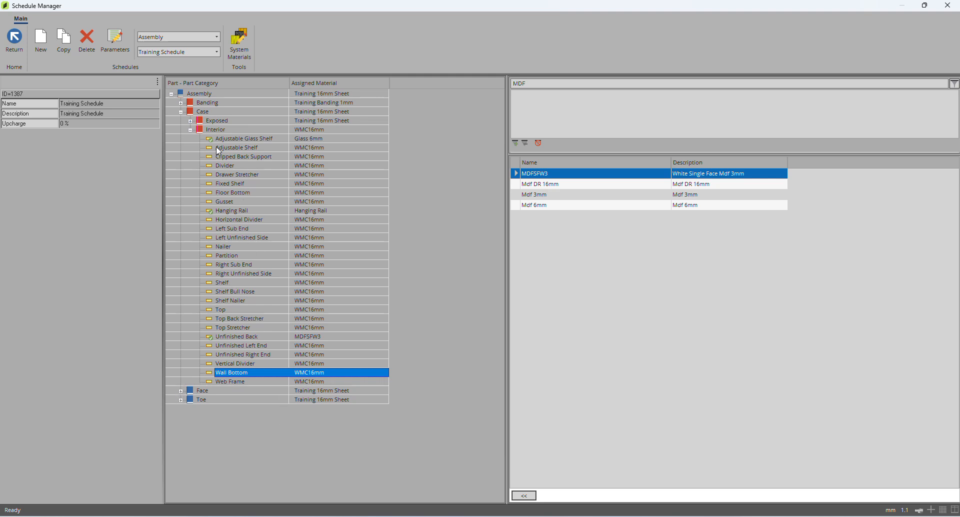
# Step: Collapse the Interior parts, expand the Face category and examine its handleless edge, rail, C section and L section parts
pyautogui.click(191, 130)
pyautogui.click(181, 140)
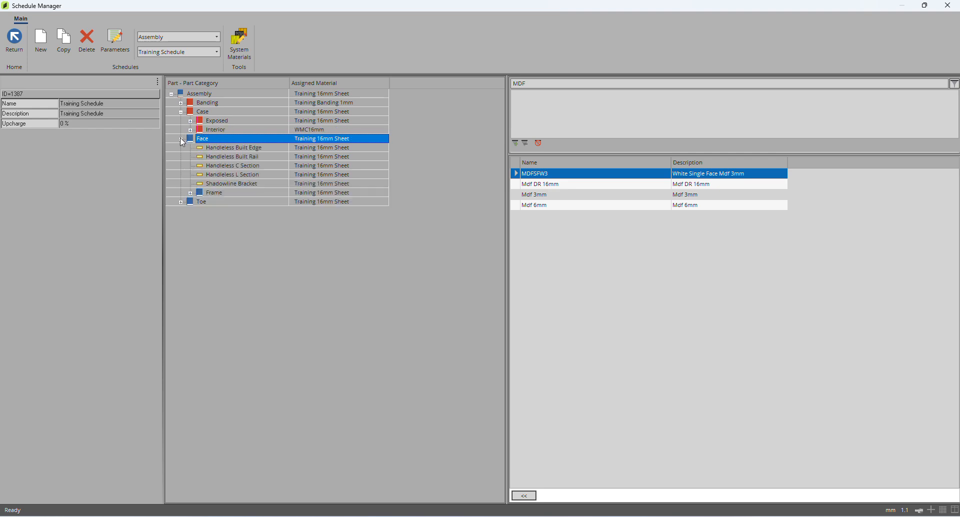
pyautogui.click(262, 148)
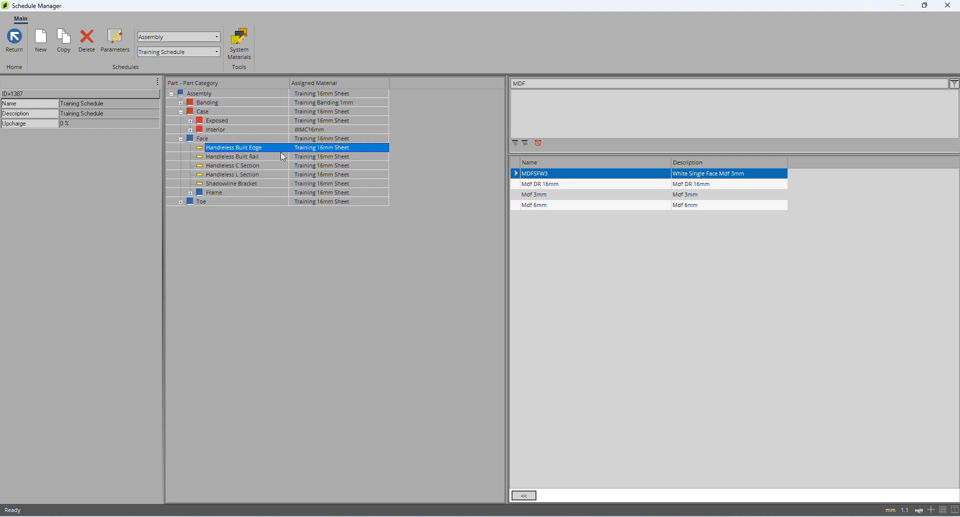
pyautogui.click(241, 157)
pyautogui.click(244, 165)
pyautogui.click(241, 173)
pyautogui.click(242, 165)
pyautogui.click(243, 157)
pyautogui.click(246, 147)
pyautogui.click(247, 152)
pyautogui.click(253, 148)
pyautogui.click(248, 158)
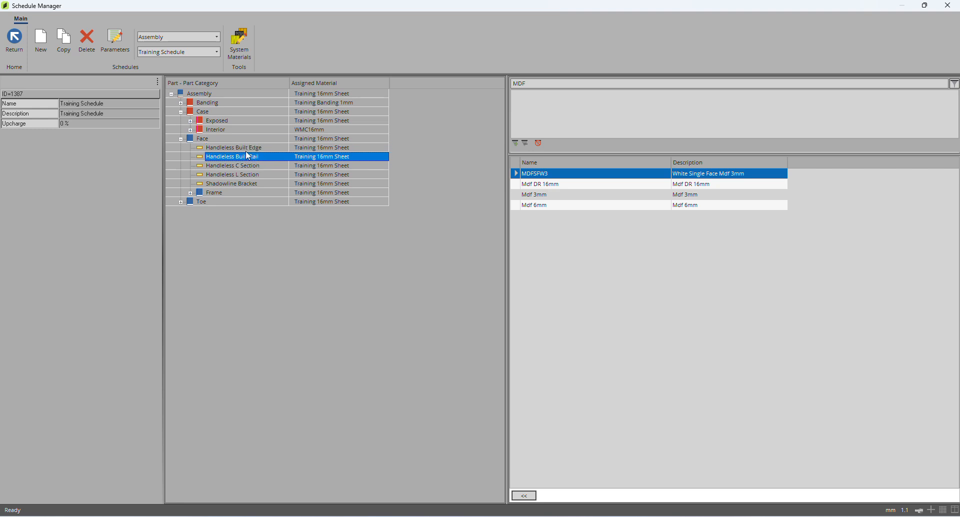
pyautogui.click(319, 166)
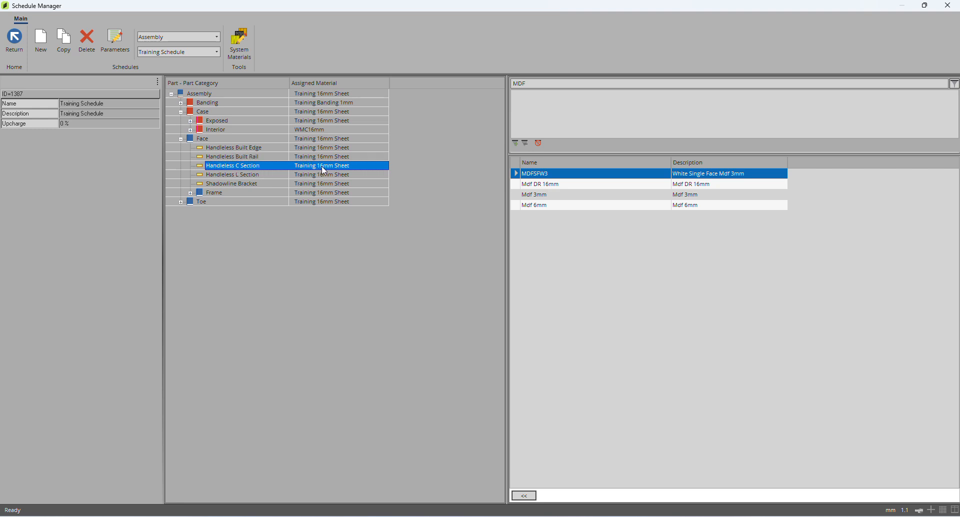
pyautogui.click(309, 157)
pyautogui.click(309, 148)
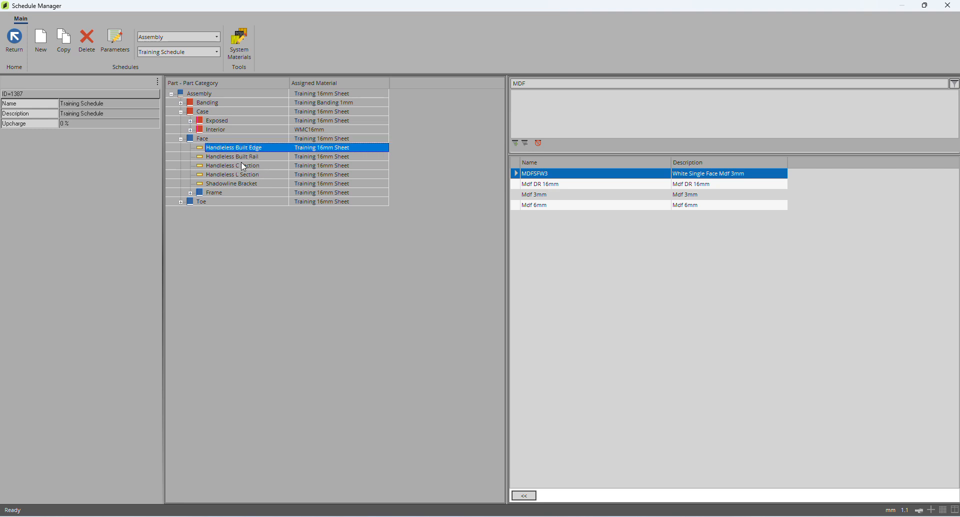
pyautogui.click(243, 166)
pyautogui.click(242, 174)
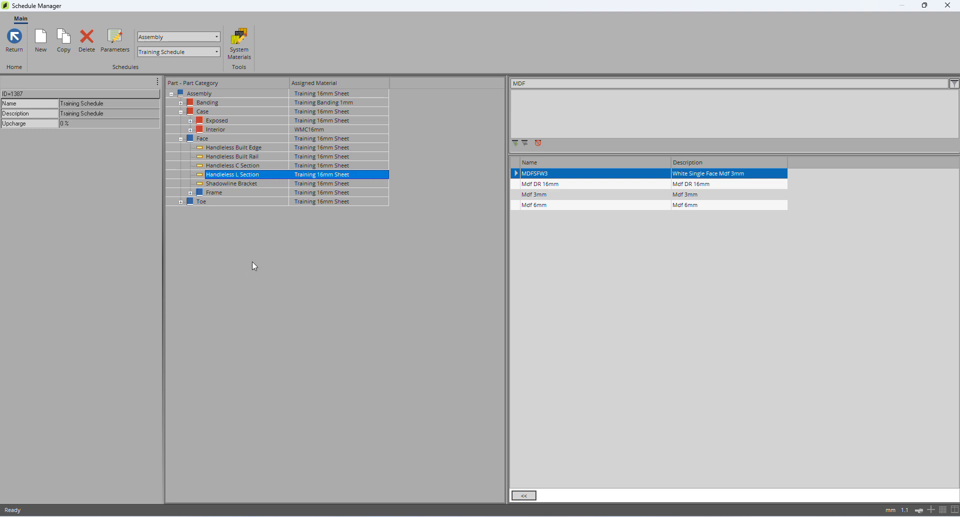
# Step: Select the Handleless C Section part, clear the MDF material filter and expand the Hardware category under Manmade
pyautogui.click(250, 166)
pyautogui.moveTo(542, 84); pyautogui.dragTo(512, 84)
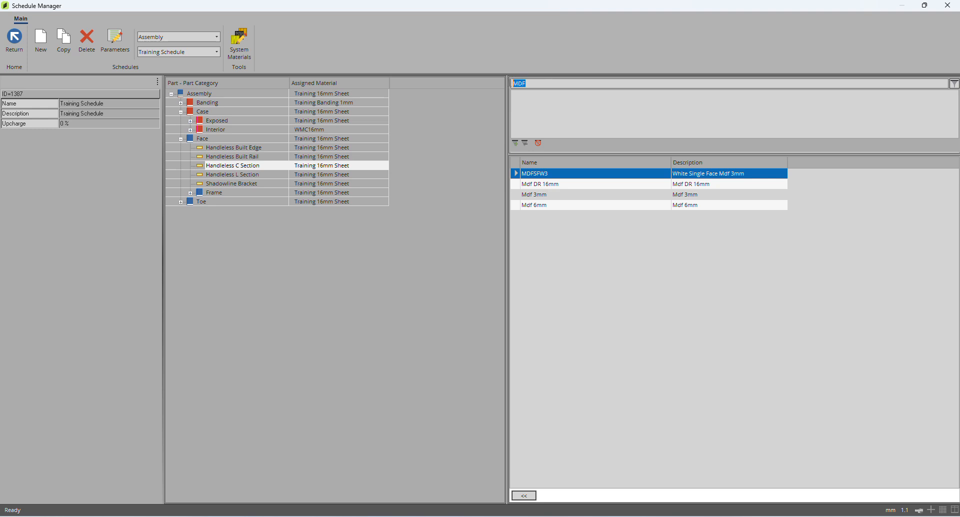
pyautogui.click(538, 143)
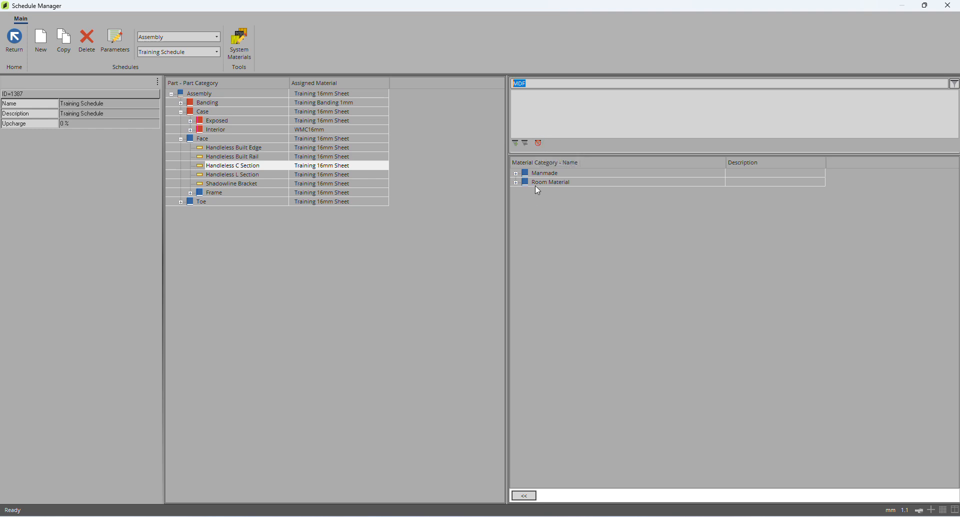
pyautogui.click(518, 173)
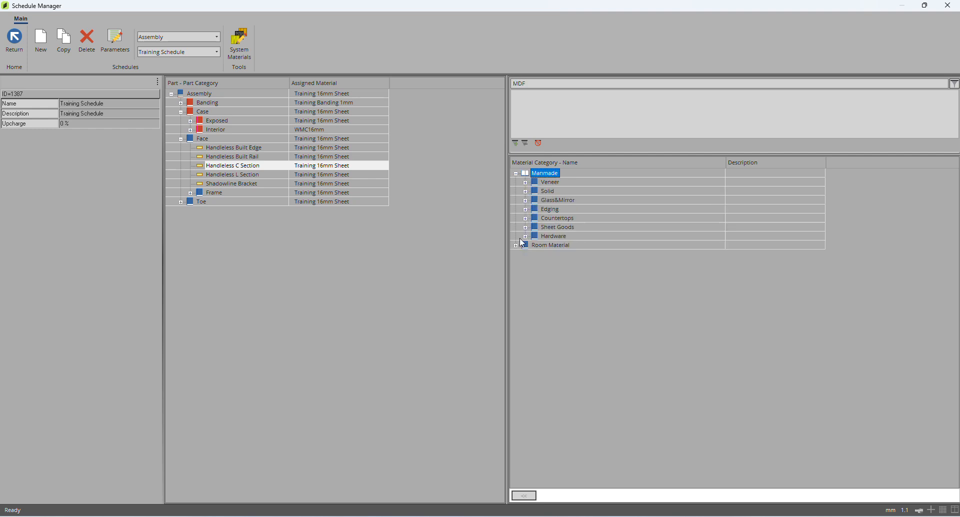
pyautogui.click(527, 237)
pyautogui.click(526, 237)
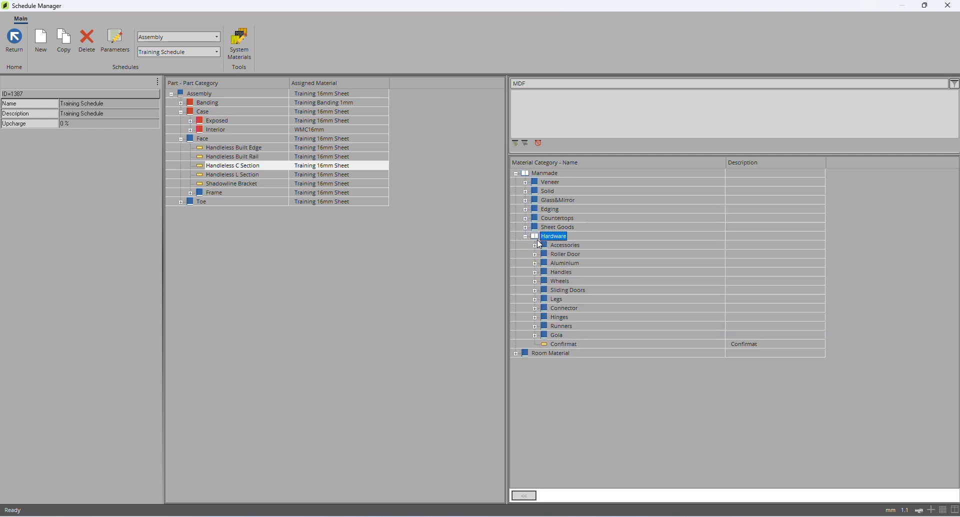
# Step: From the Gola Roco materials, assign C shaped Shadowline Alu Rocco to Handleless C Section and J shaped Shadowline Alu Rocco to Handleless L Section
pyautogui.click(536, 338)
pyautogui.doubleClick(552, 336)
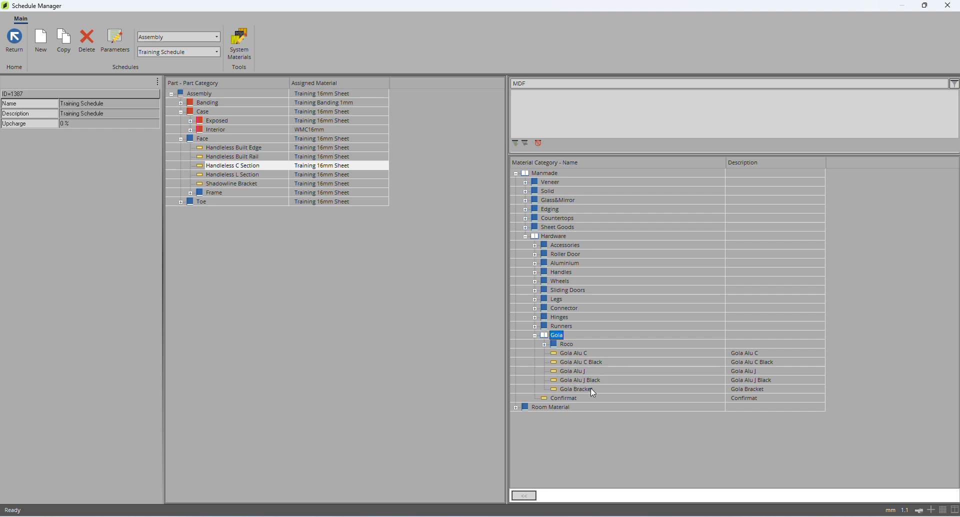
pyautogui.click(543, 345)
pyautogui.click(577, 352)
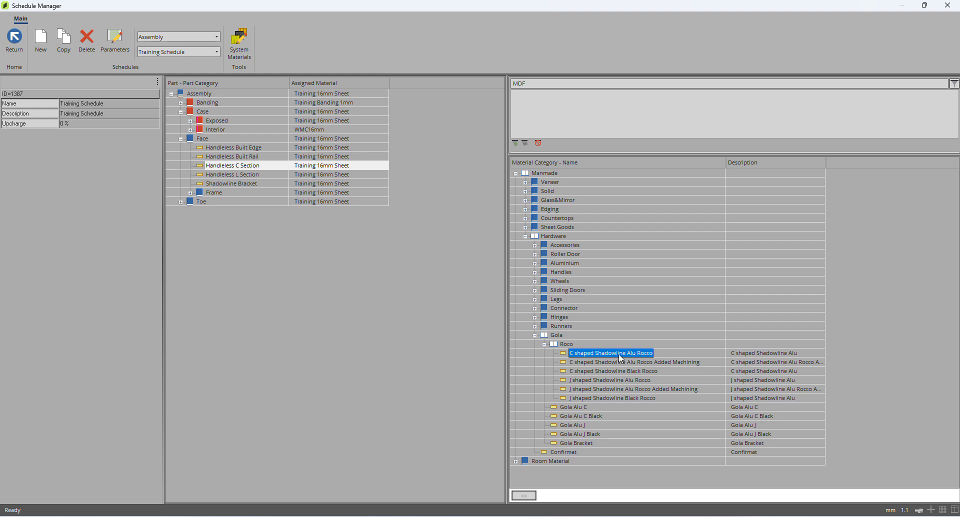
pyautogui.moveTo(619, 358); pyautogui.dragTo(251, 170)
pyautogui.moveTo(601, 379); pyautogui.dragTo(316, 178)
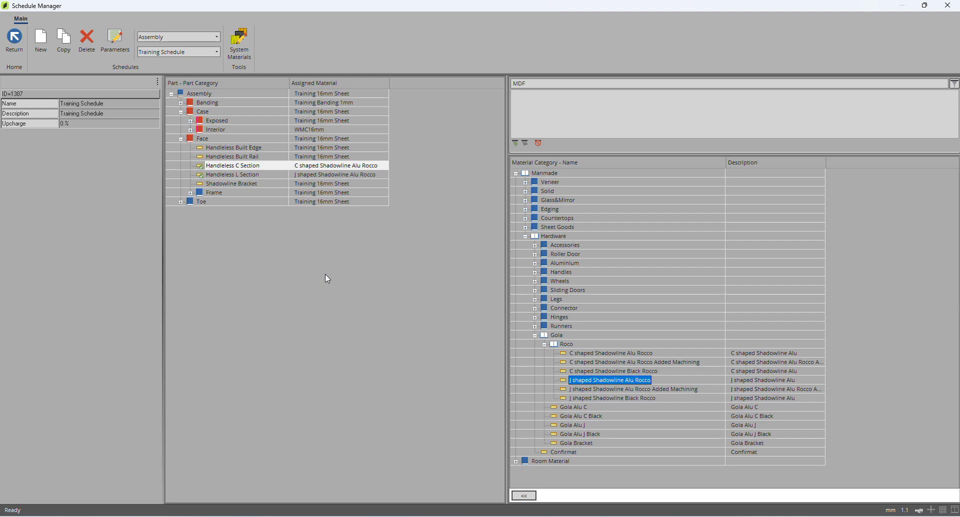
# Step: Remove the material assignment from the Shadowline Bracket part and check the parts of the Frame category under Face
pyautogui.click(315, 183)
pyautogui.rightClick(318, 188)
pyautogui.click(369, 207)
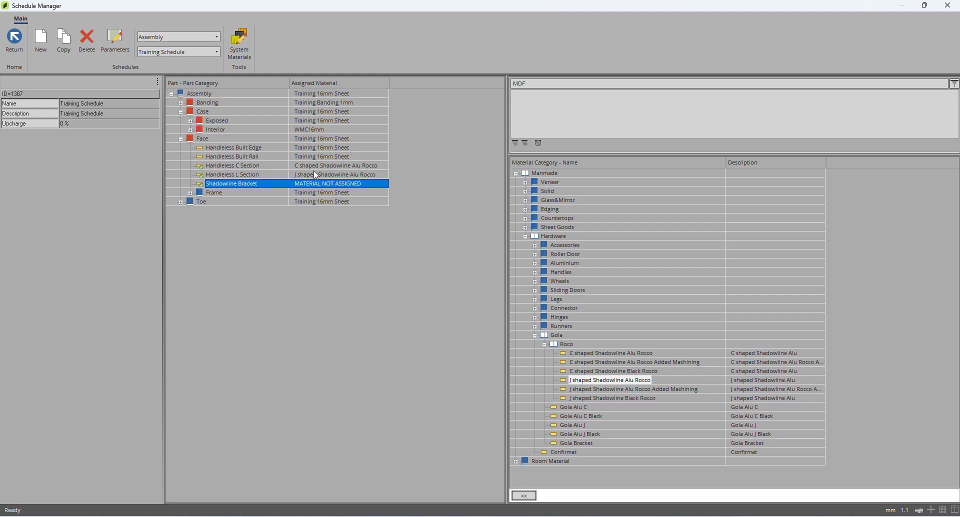
pyautogui.click(190, 192)
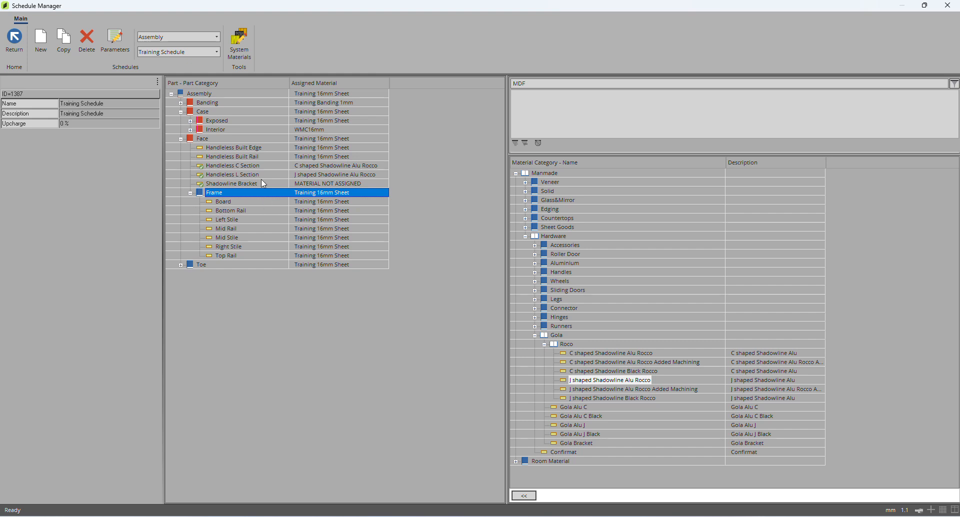
pyautogui.click(190, 193)
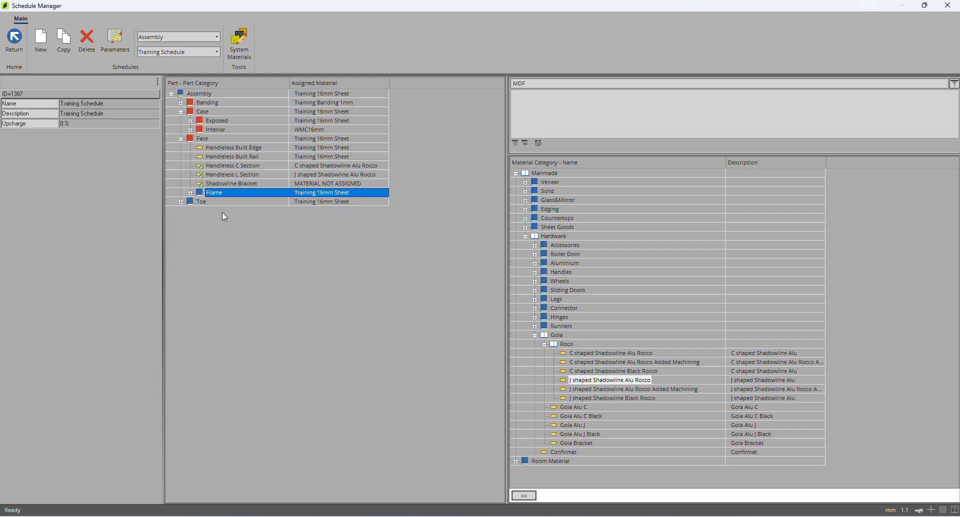
# Step: Expand the Toe category, filter the materials by "leg" and assign Pedestal Leg to the Leg part
pyautogui.doubleClick(192, 202)
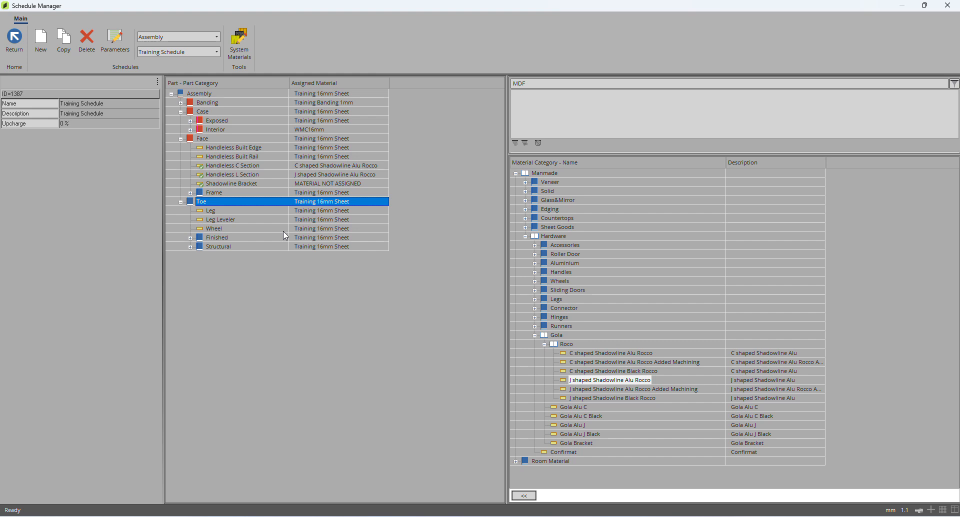
pyautogui.click(223, 229)
pyautogui.click(237, 212)
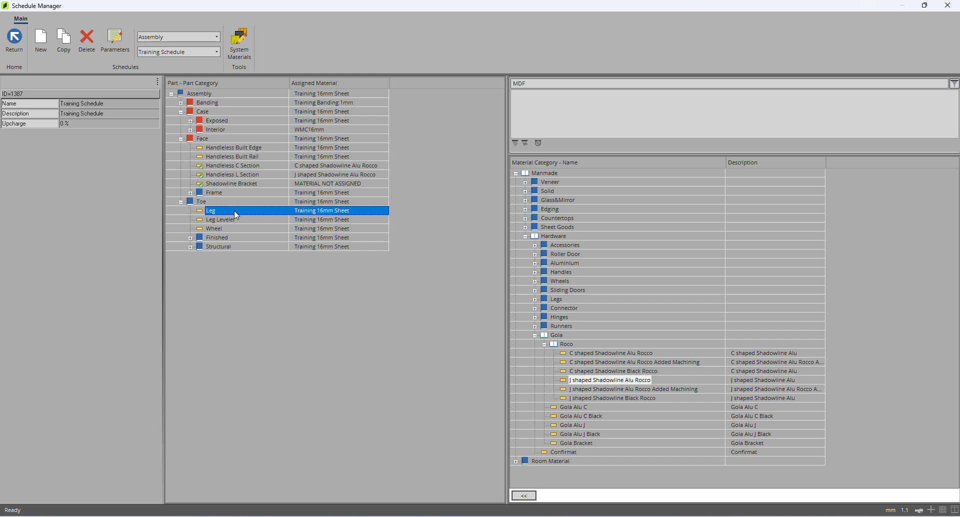
pyautogui.click(217, 220)
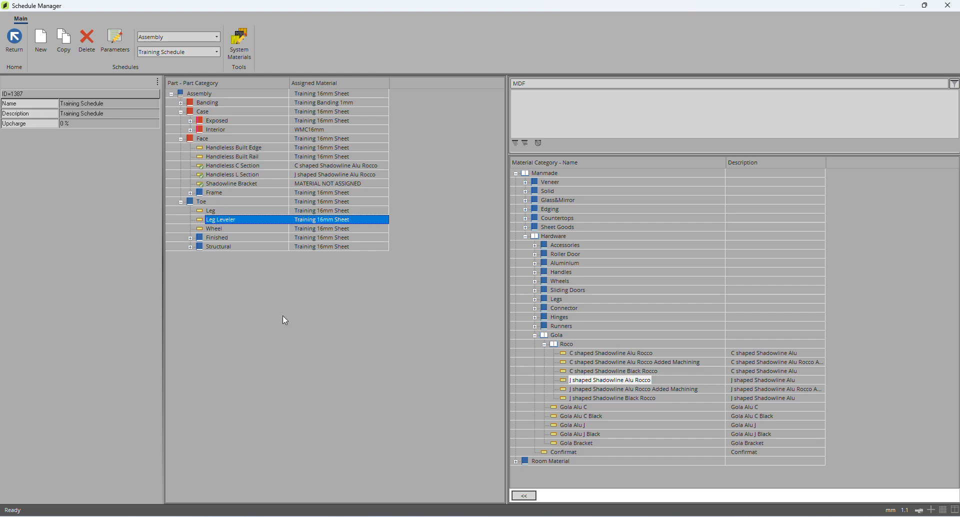
pyautogui.moveTo(538, 84); pyautogui.dragTo(512, 83)
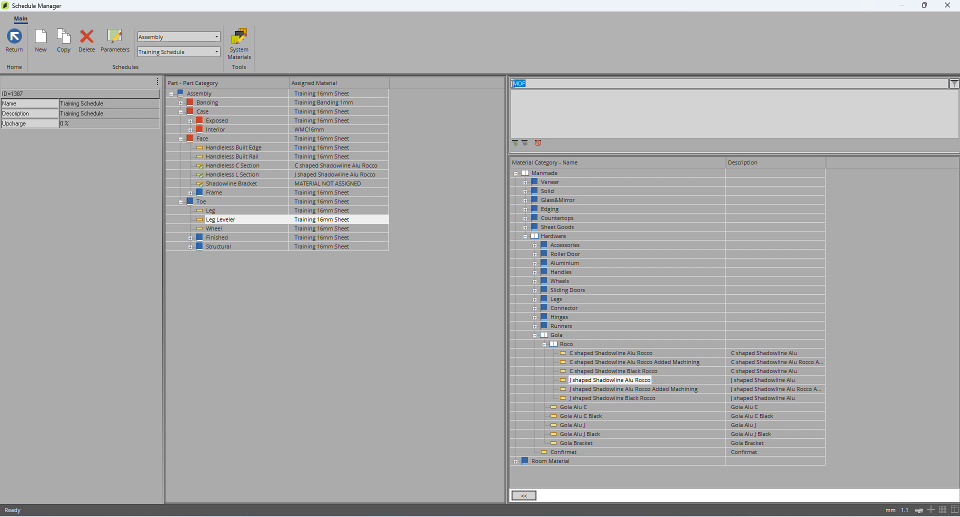
pyautogui.write('leg')
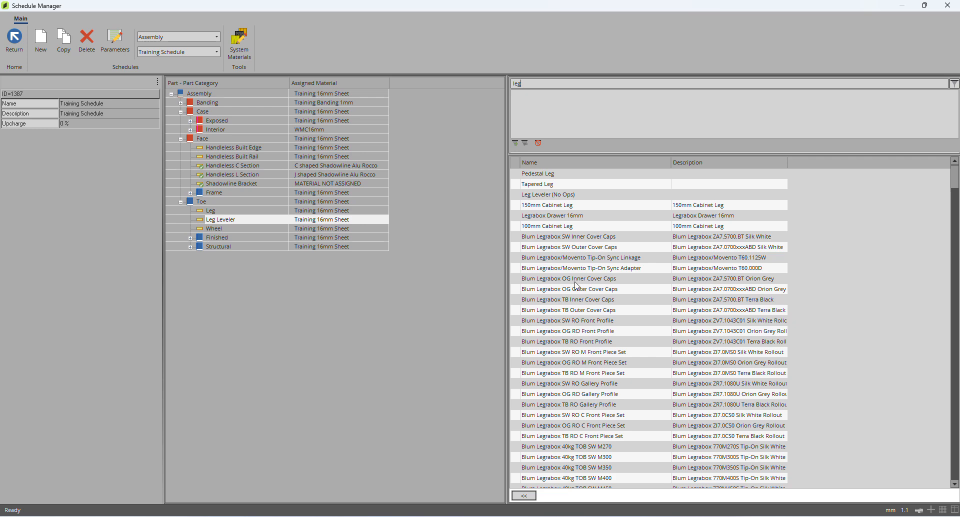
pyautogui.click(538, 175)
pyautogui.click(299, 210)
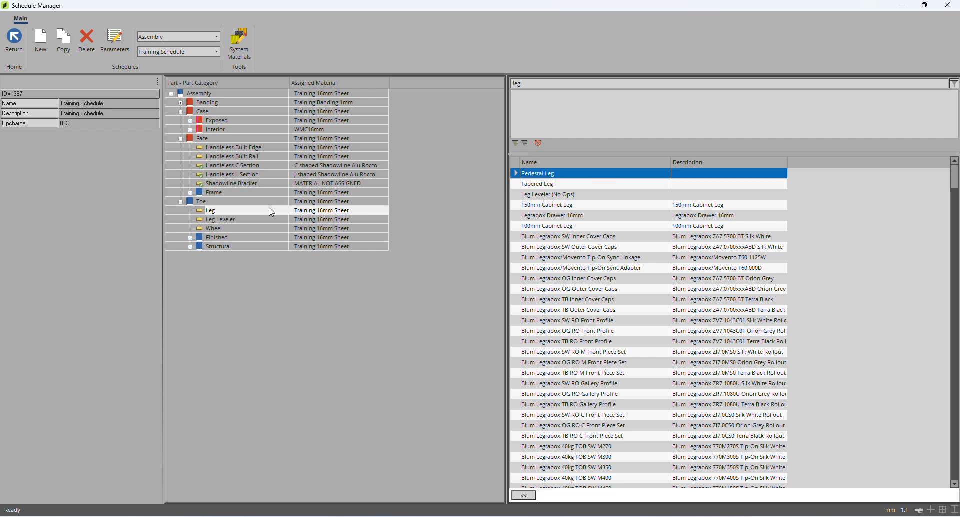
pyautogui.click(552, 175)
pyautogui.doubleClick(309, 211)
# Step: Assign the 150mm Cabinet Leg material to the Leg Leveler part of the Toe category
pyautogui.click(220, 219)
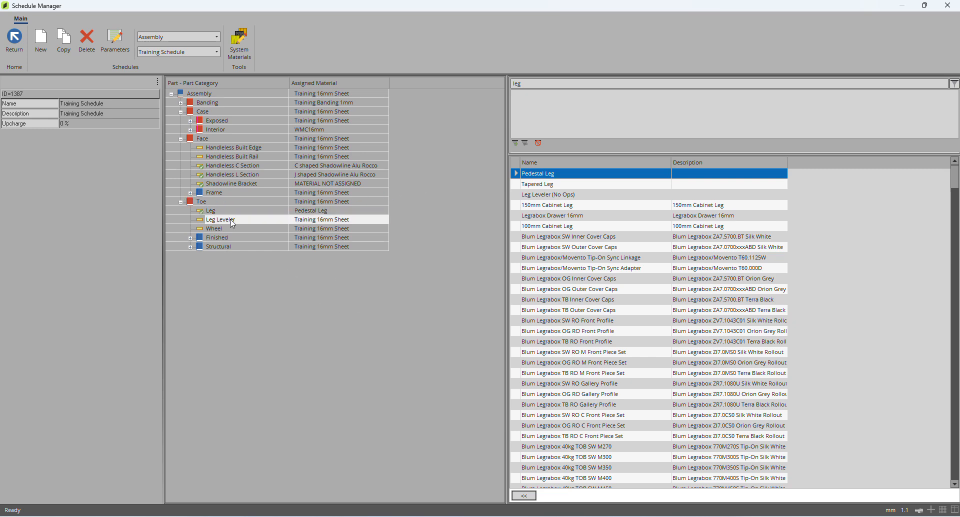
pyautogui.click(549, 206)
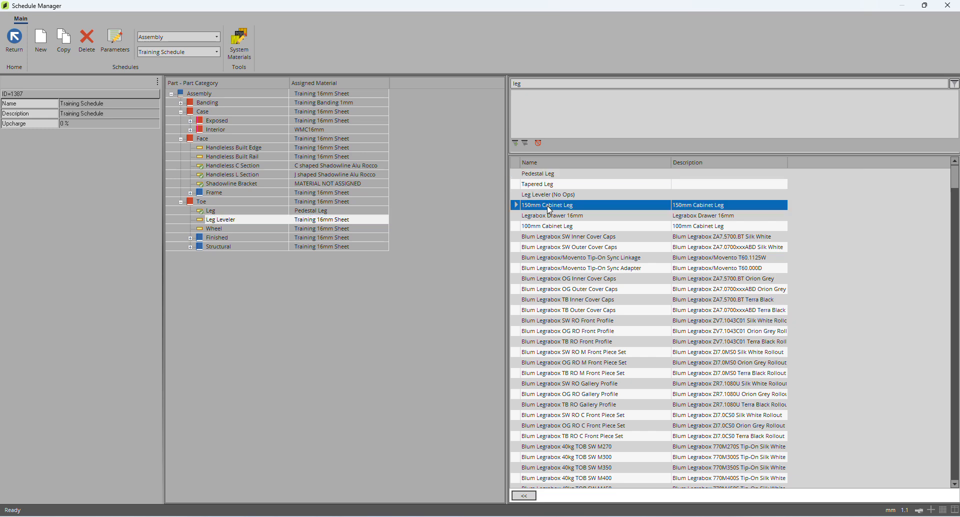
pyautogui.click(539, 228)
pyautogui.click(551, 206)
pyautogui.click(314, 222)
# Step: Filter the materials by "Wheel" and assign Wheel 100mm to the Wheel part of the Toe category
pyautogui.doubleClick(537, 86)
pyautogui.write('Wheel')
pyautogui.press('Return')
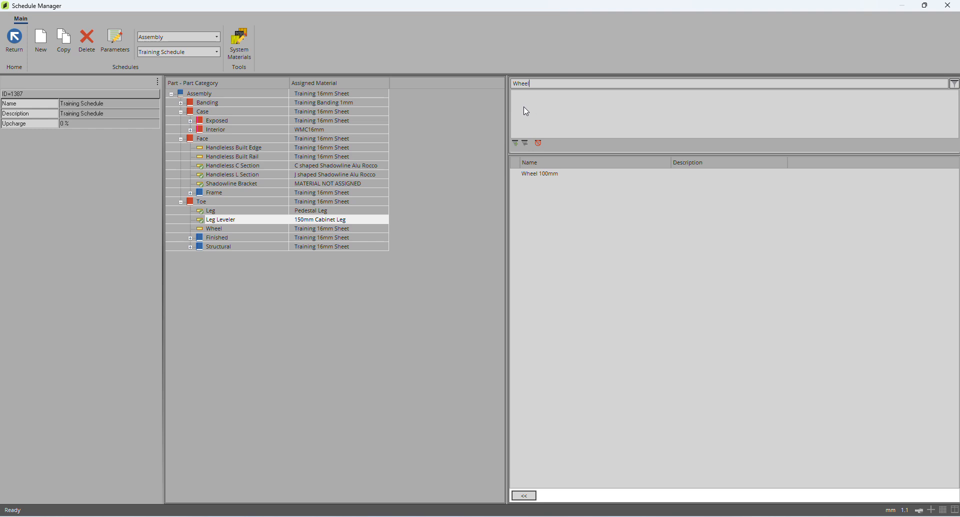
pyautogui.click(540, 173)
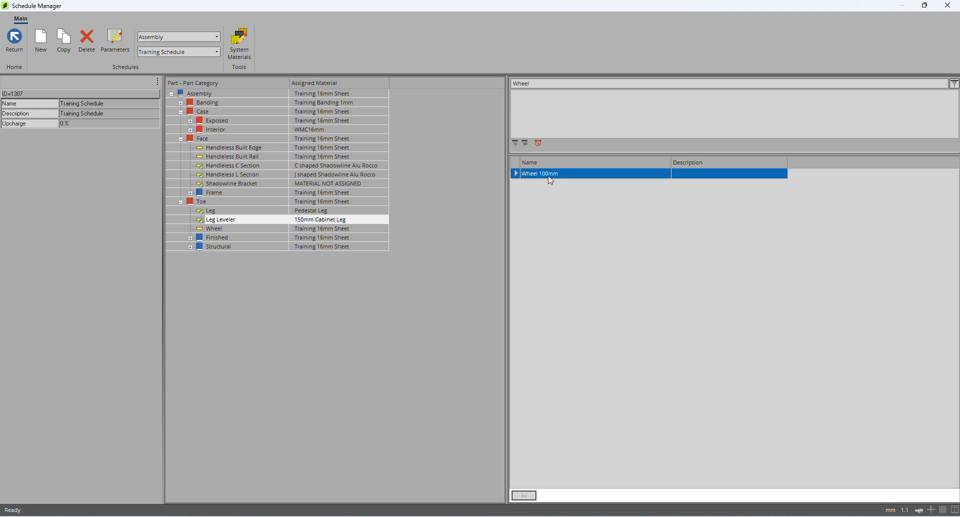
pyautogui.moveTo(551, 180); pyautogui.dragTo(319, 228)
# Step: Expand the Finished toe parts, select Kickplate Alu 100mm and filter the materials by "ALU"
pyautogui.click(190, 238)
pyautogui.click(190, 274)
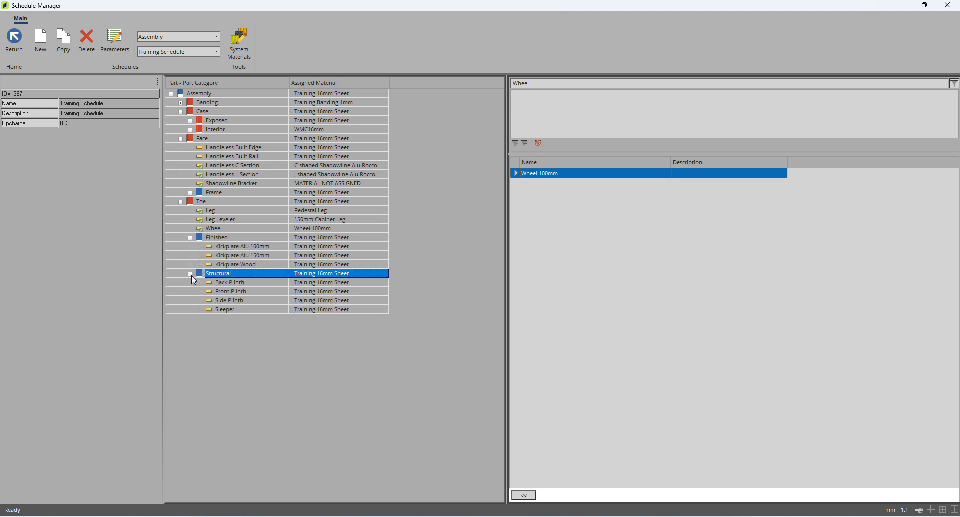
pyautogui.click(190, 274)
pyautogui.click(257, 247)
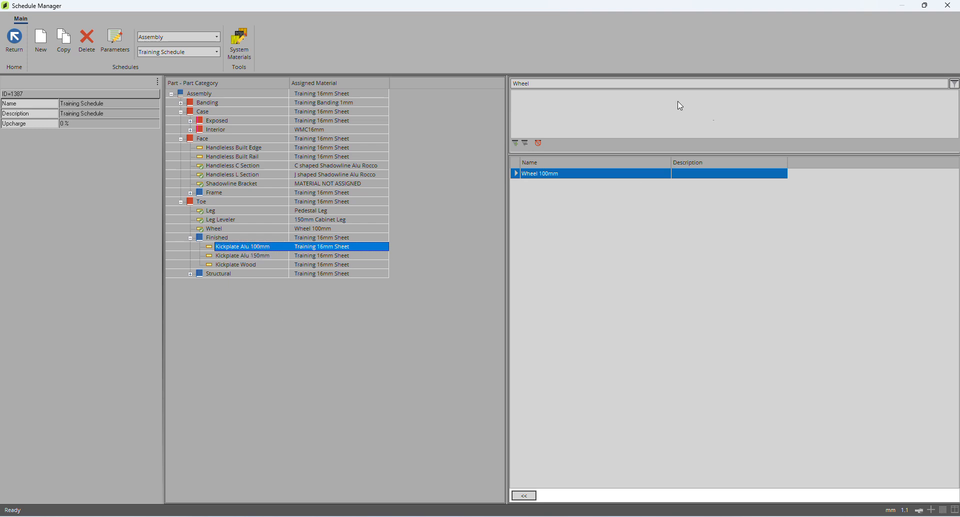
pyautogui.doubleClick(539, 83)
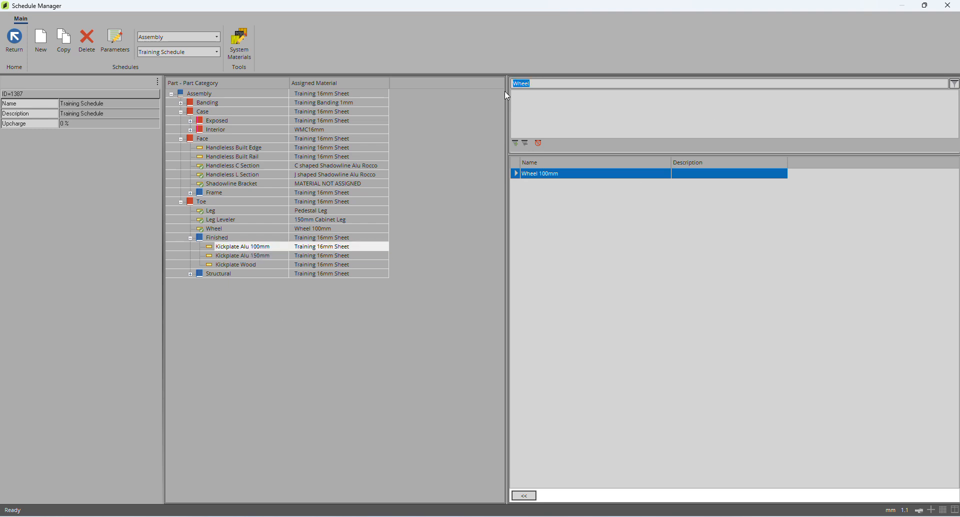
pyautogui.write('ALU')
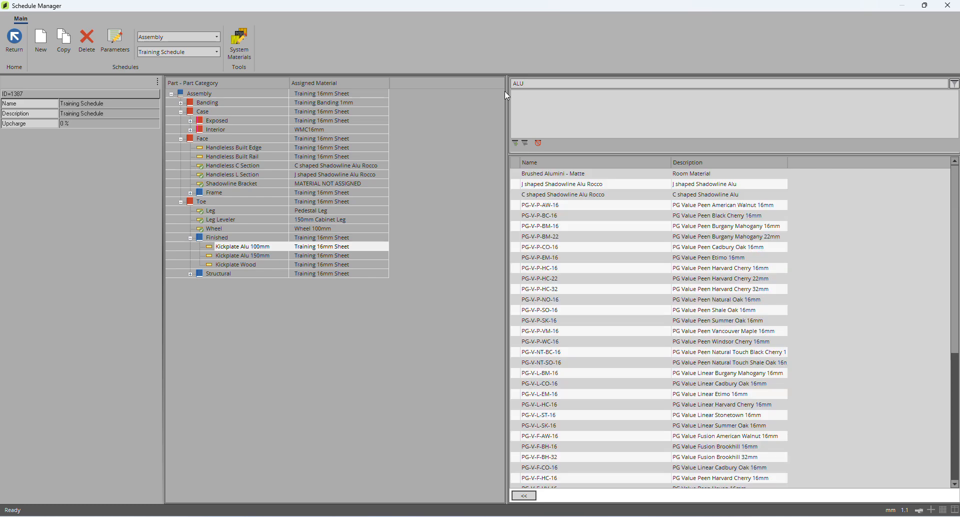
pyautogui.scroll(-7, 538, 190)
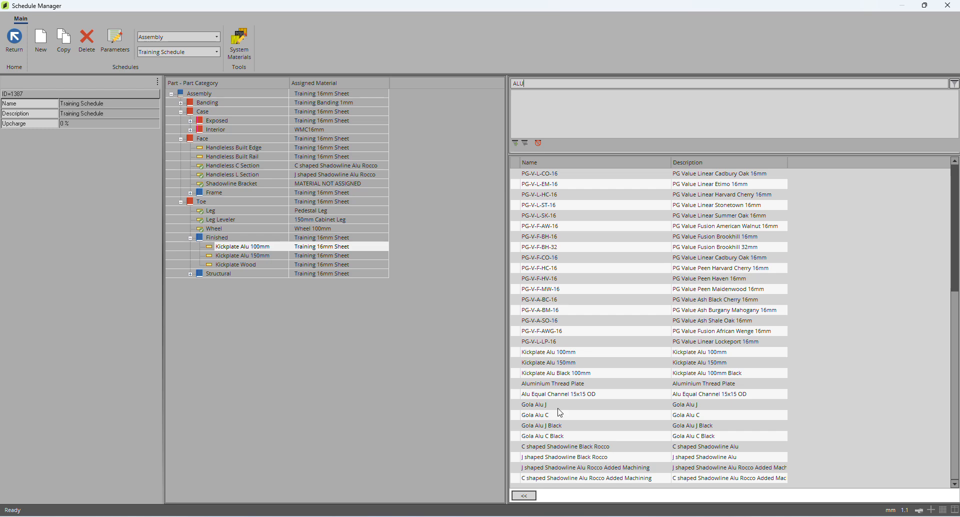
# Step: Assign the Kickplate Alu 100mm and Kickplate Alu 150mm materials to the kickplate parts of the same names
pyautogui.click(555, 360)
pyautogui.click(554, 352)
pyautogui.click(551, 362)
pyautogui.click(553, 352)
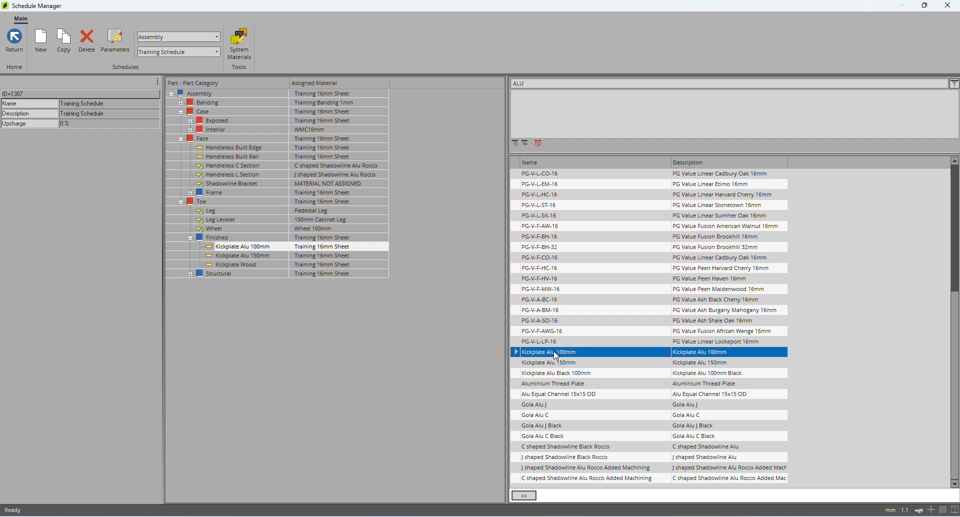
pyautogui.moveTo(556, 356); pyautogui.dragTo(306, 249)
pyautogui.moveTo(580, 360); pyautogui.dragTo(324, 258)
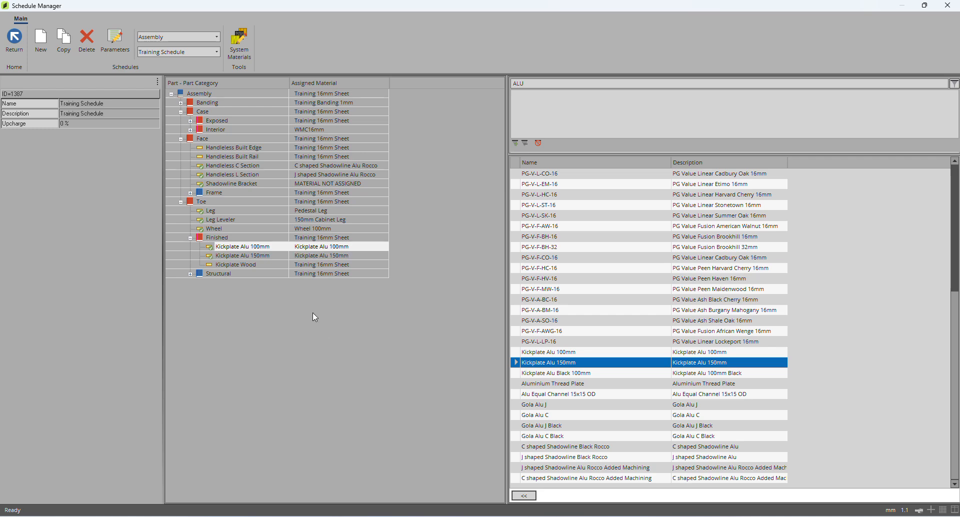
# Step: Examine the materials of Kickplate Wood and of the Structural parts Back Plinth, Front Plinth, Side Plinth and Sleeper
pyautogui.click(244, 264)
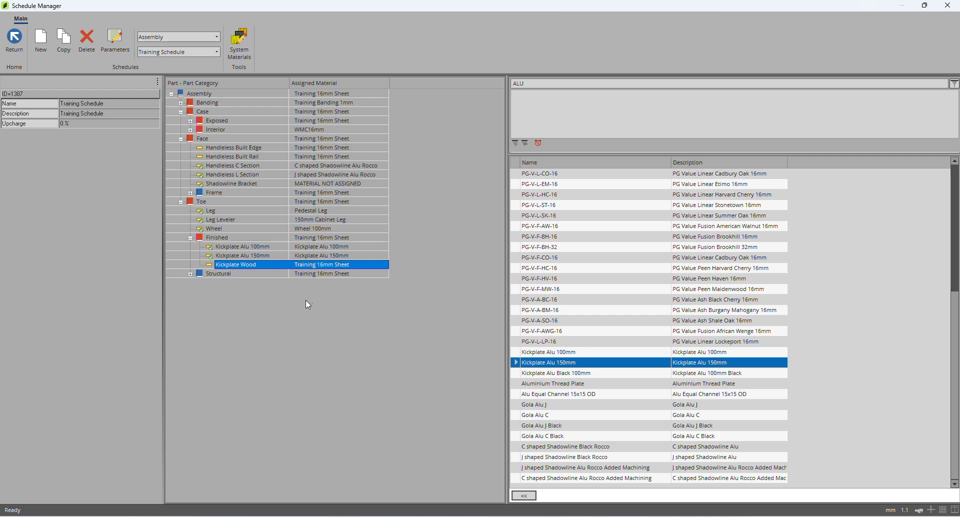
pyautogui.click(190, 274)
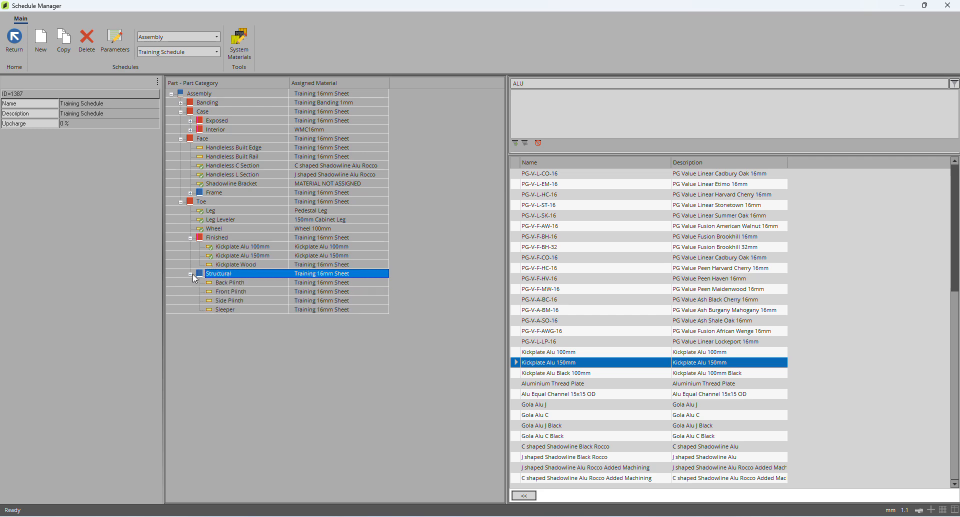
pyautogui.click(273, 283)
pyautogui.click(290, 291)
pyautogui.click(304, 300)
pyautogui.click(314, 309)
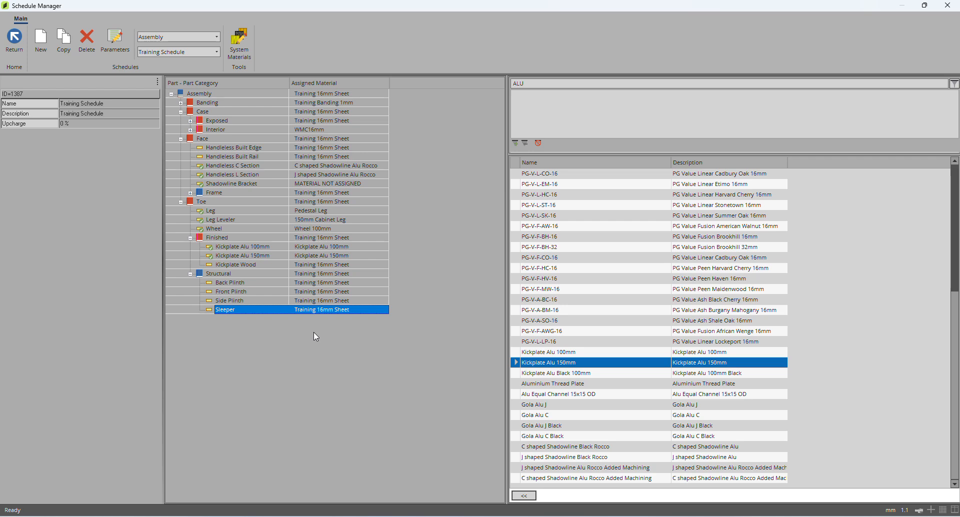
# Step: Collapse the Finished, Toe, Face and Case categories so that only the main Assembly categories are listed
pyautogui.click(190, 237)
pyautogui.click(190, 246)
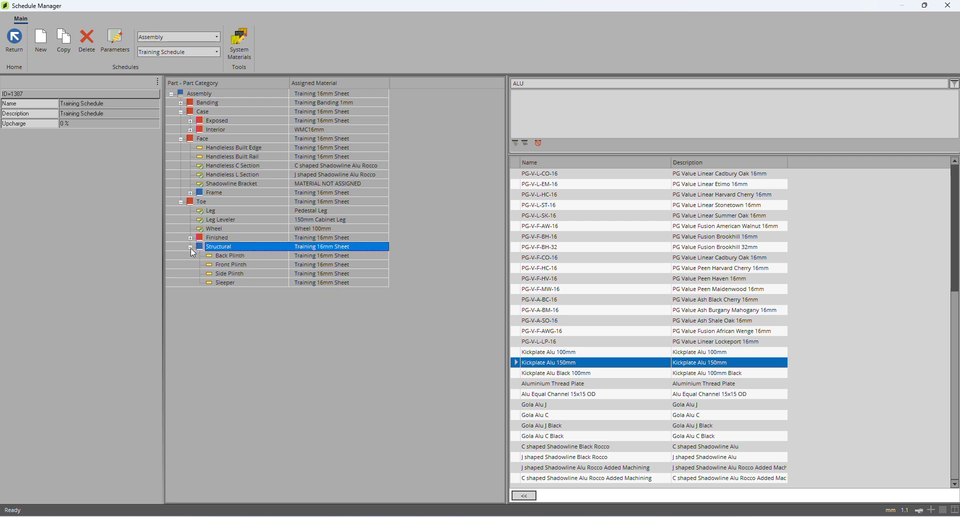
pyautogui.click(180, 202)
pyautogui.click(180, 139)
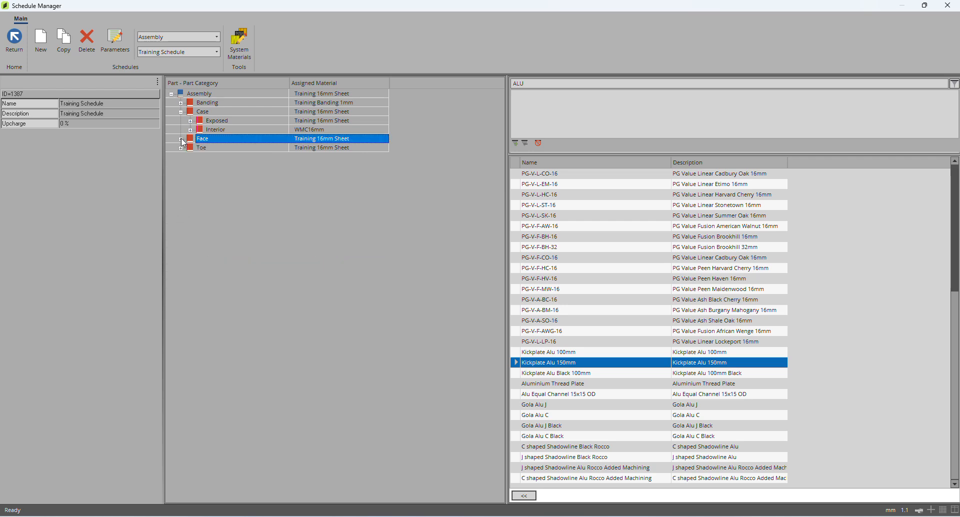
pyautogui.click(180, 111)
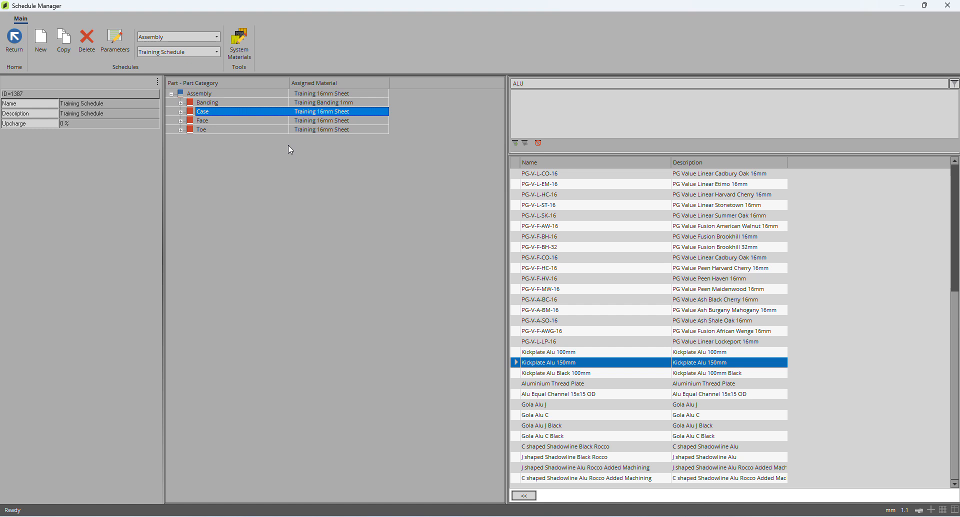
# Step: Copy the Training Schedule and name the copy Training Schedule EXP
pyautogui.click(67, 50)
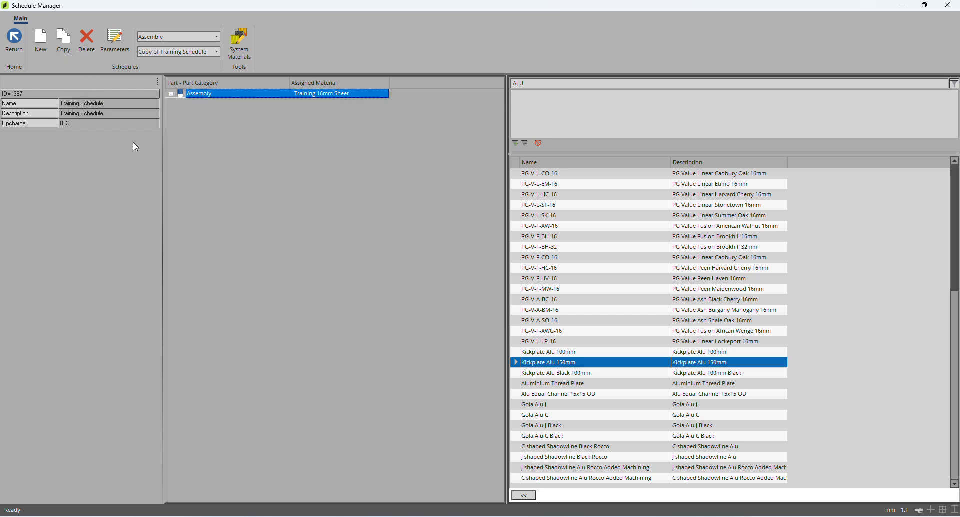
pyautogui.click(84, 103)
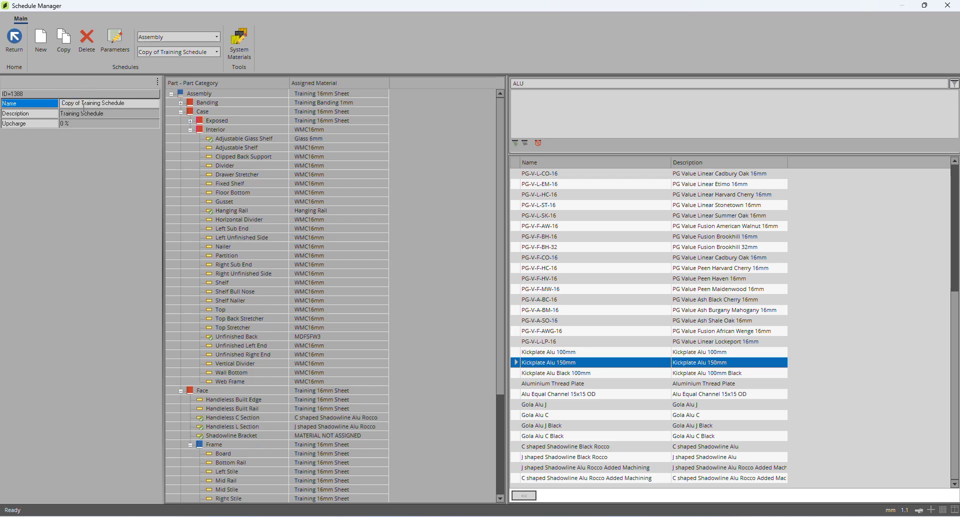
pyautogui.press('BackSpace')
pyautogui.press('BackSpace')
pyautogui.press('BackSpace')
pyautogui.press('BackSpace')
pyautogui.press('BackSpace')
pyautogui.press('BackSpace')
pyautogui.press('BackSpace')
pyautogui.press('BackSpace')
pyautogui.click(111, 103)
pyautogui.write('EXP')
pyautogui.click(111, 114)
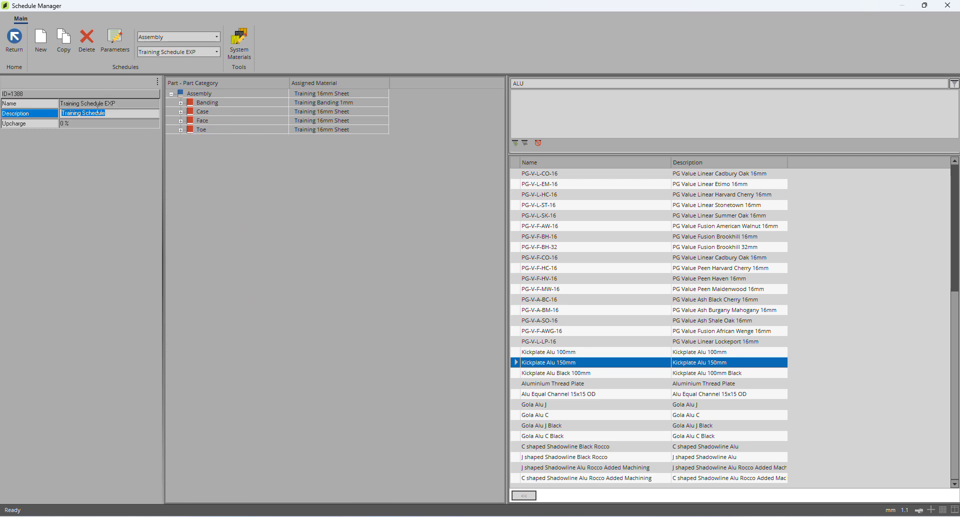
pyautogui.click(113, 104)
pyautogui.click(294, 231)
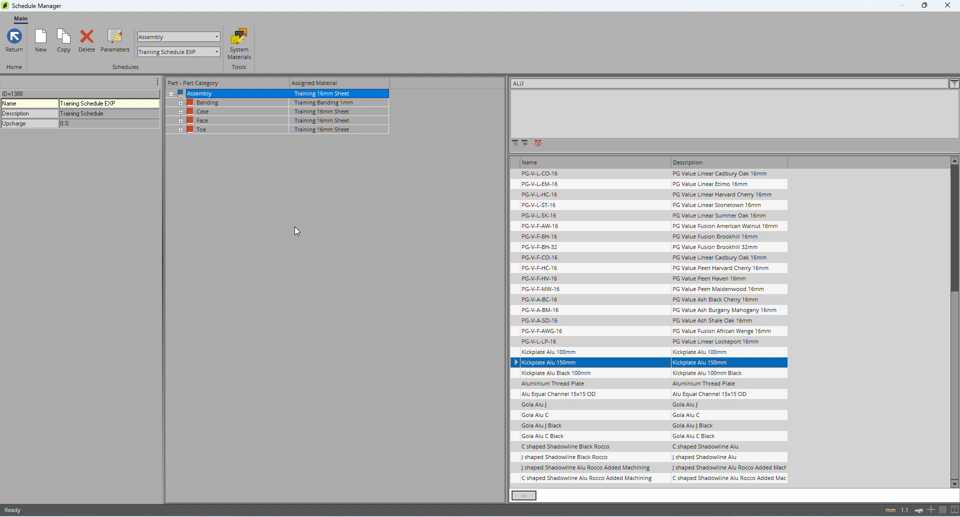
# Step: Make the Interior Edging part under Banding match its parent material, Training Banding 1mm
pyautogui.click(180, 112)
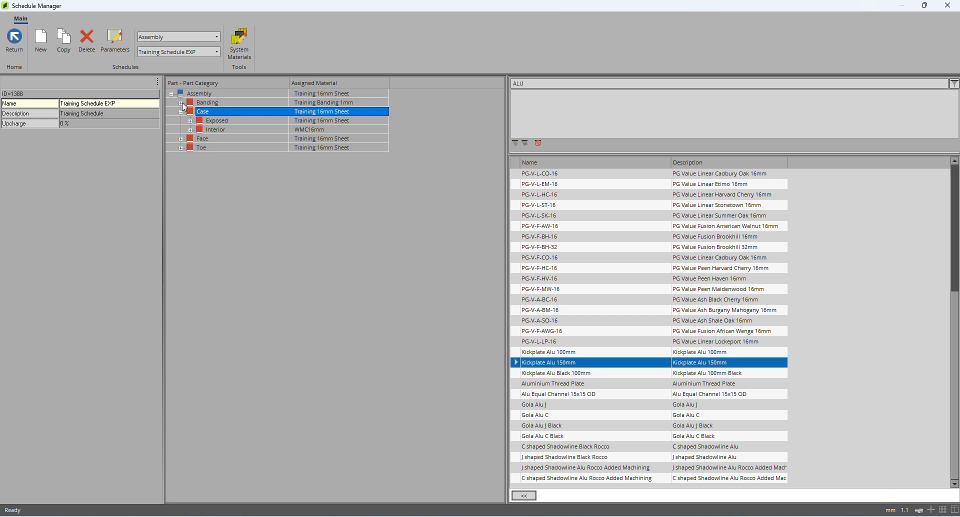
pyautogui.click(181, 103)
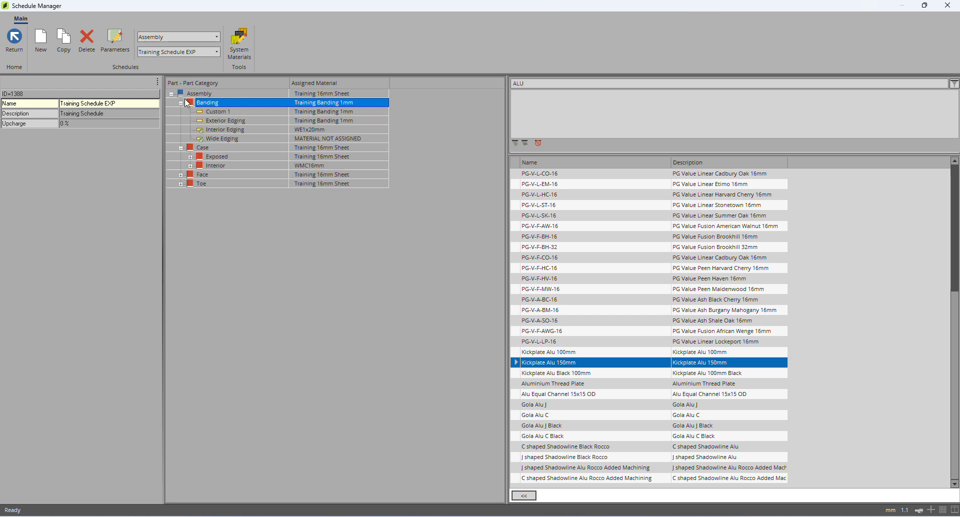
pyautogui.click(538, 144)
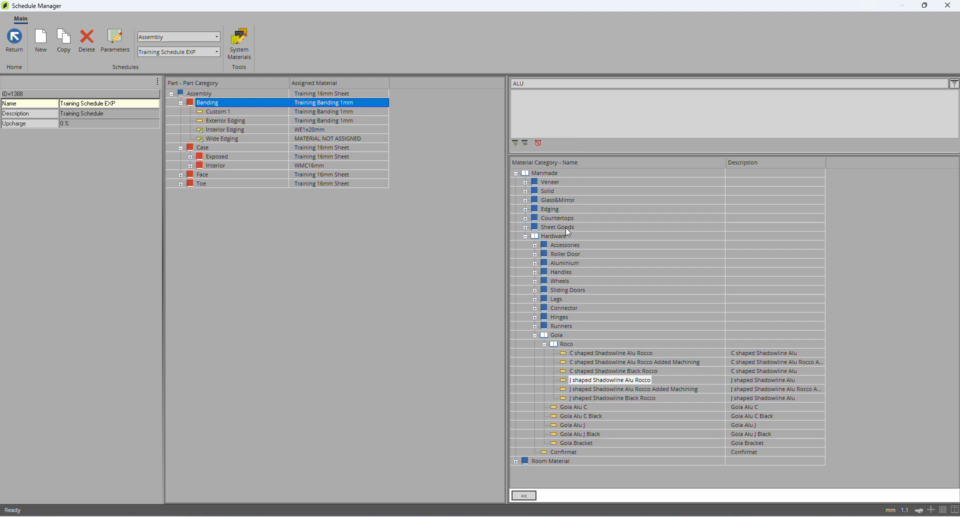
pyautogui.click(526, 236)
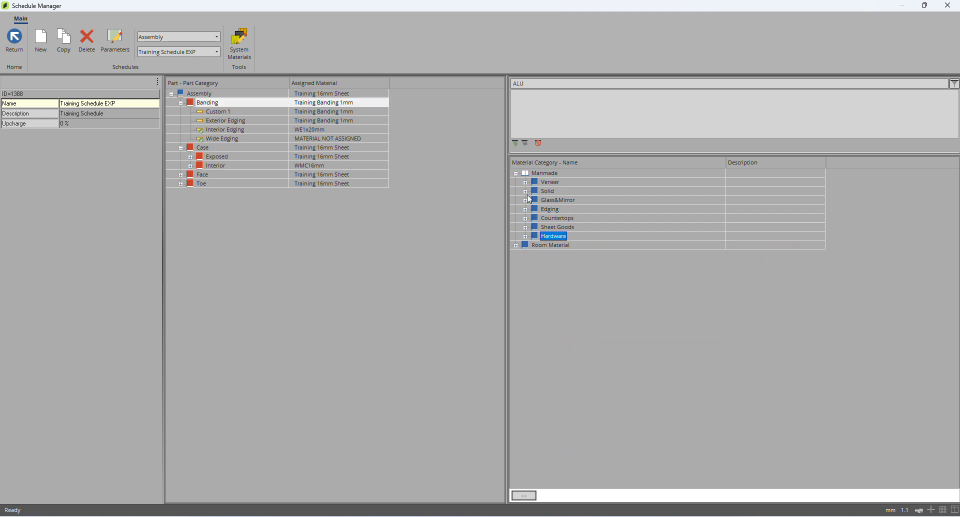
pyautogui.click(525, 209)
pyautogui.click(535, 219)
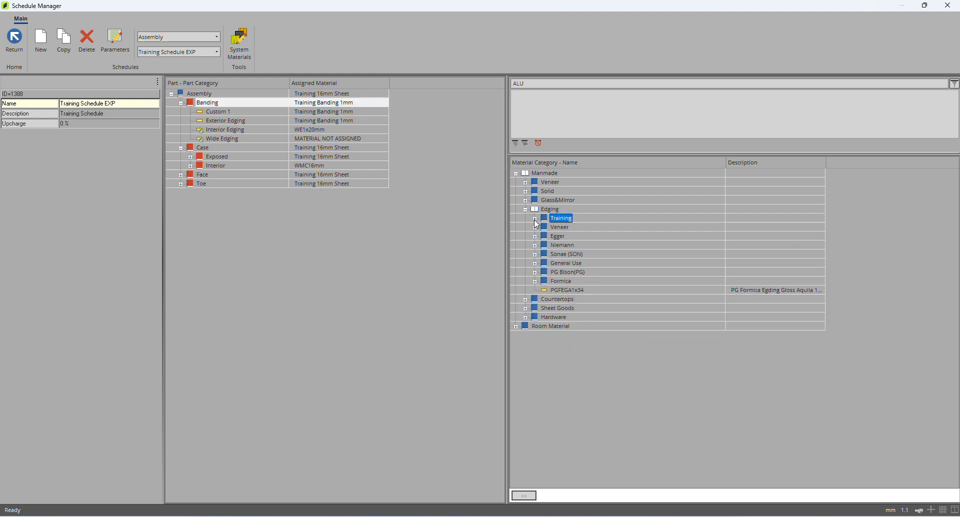
pyautogui.click(572, 226)
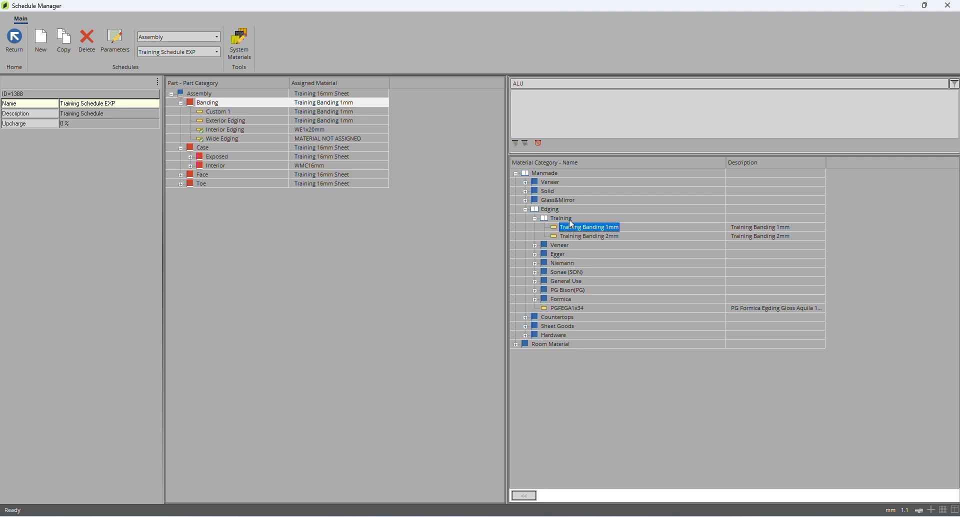
pyautogui.moveTo(587, 230); pyautogui.dragTo(218, 134)
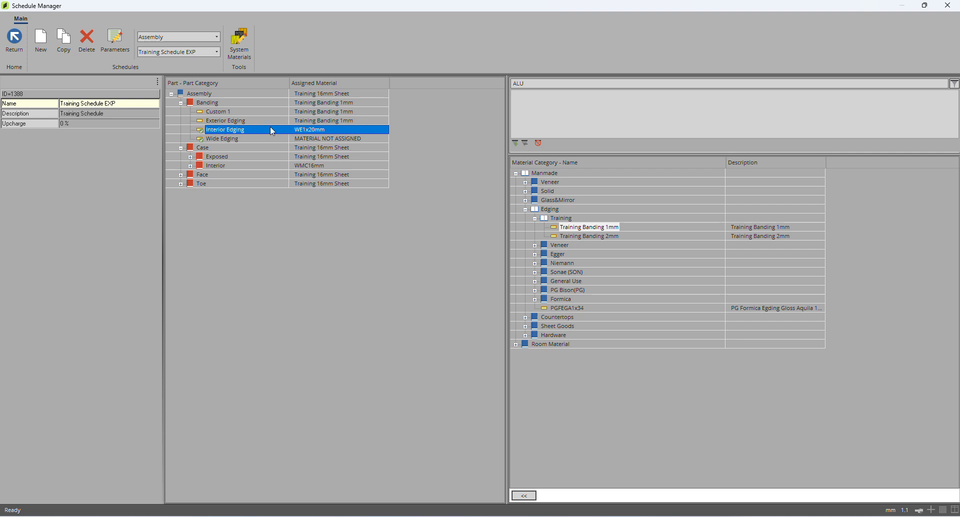
pyautogui.rightClick(235, 129)
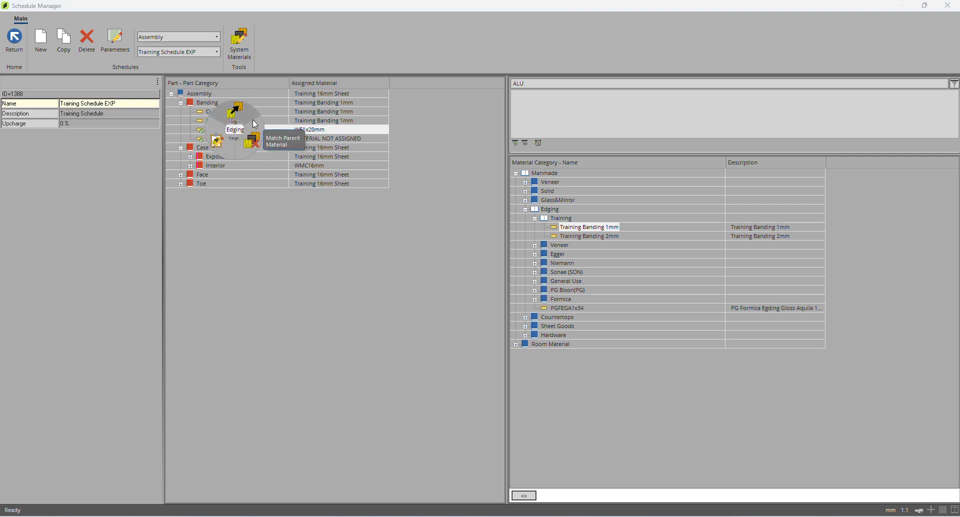
pyautogui.click(254, 121)
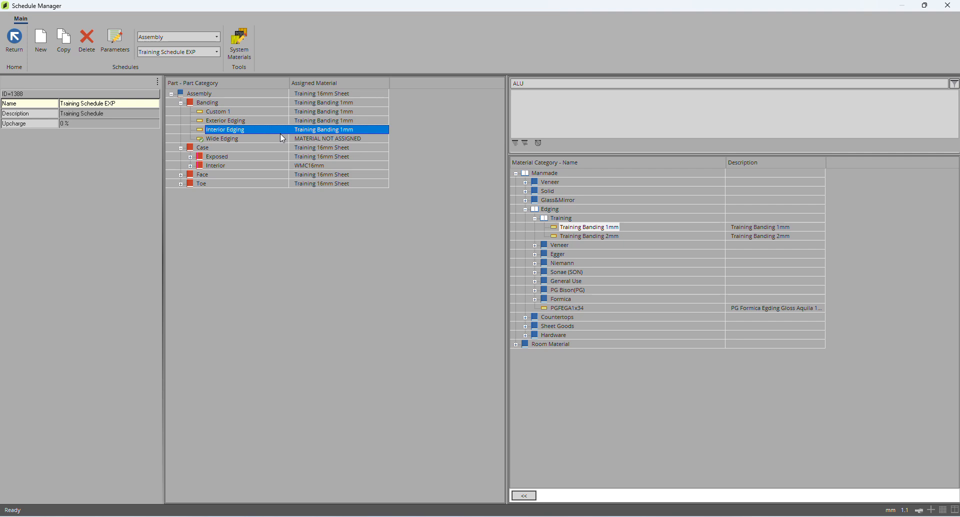
# Step: Assign the Training 16mm Sheet from the Training sheet goods to the Interior category of the Case
pyautogui.click(191, 157)
pyautogui.click(191, 310)
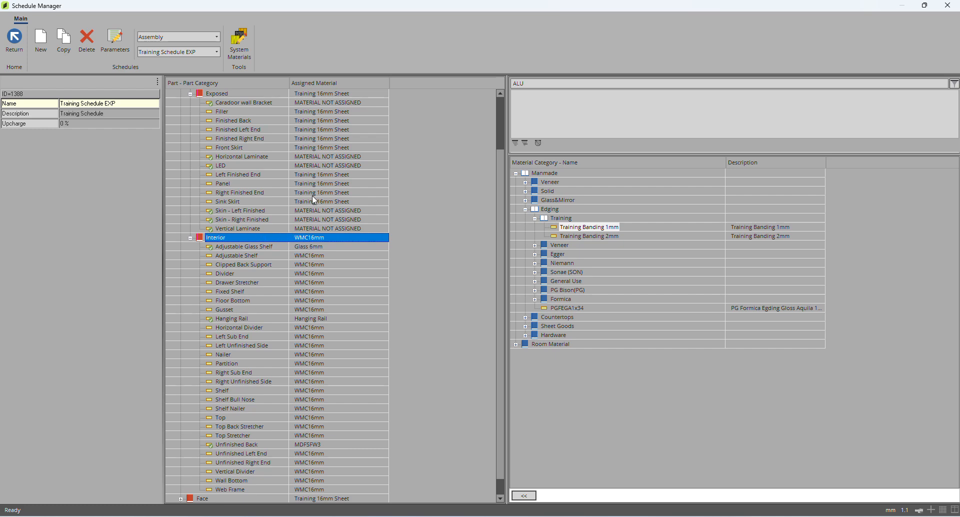
pyautogui.scroll(-1, 315, 200)
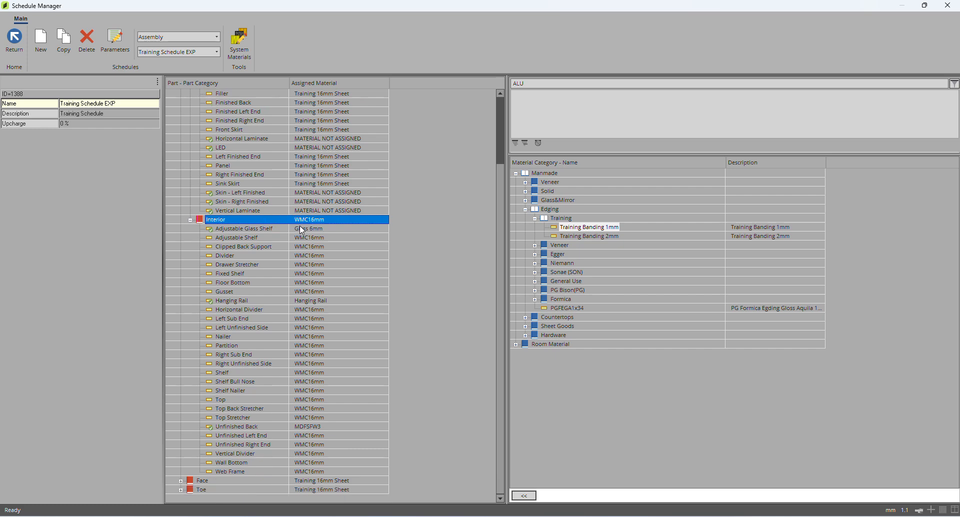
pyautogui.click(525, 209)
pyautogui.click(525, 227)
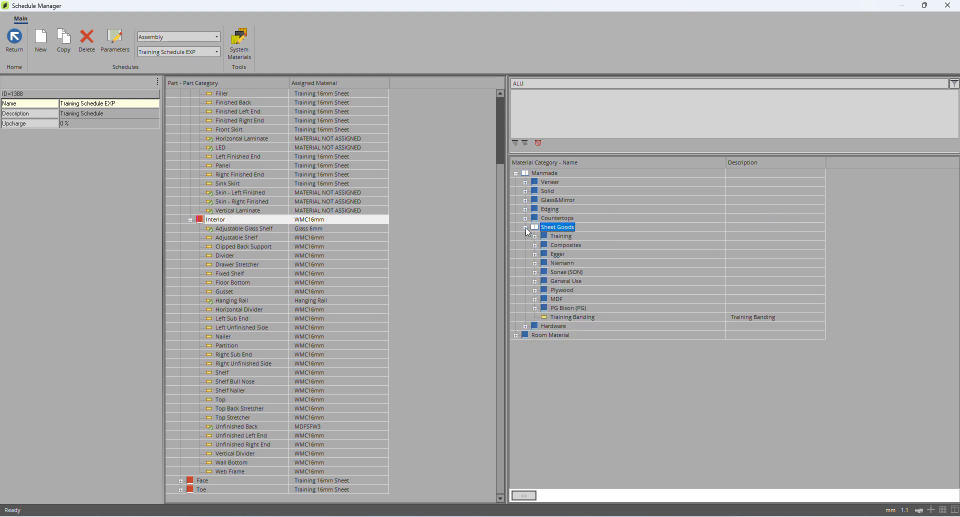
pyautogui.click(535, 236)
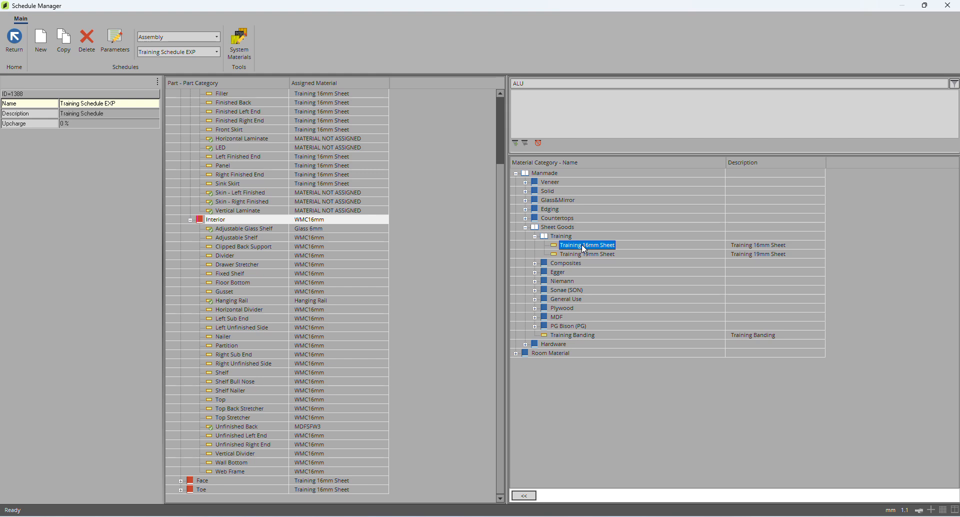
pyautogui.moveTo(585, 249); pyautogui.dragTo(259, 220)
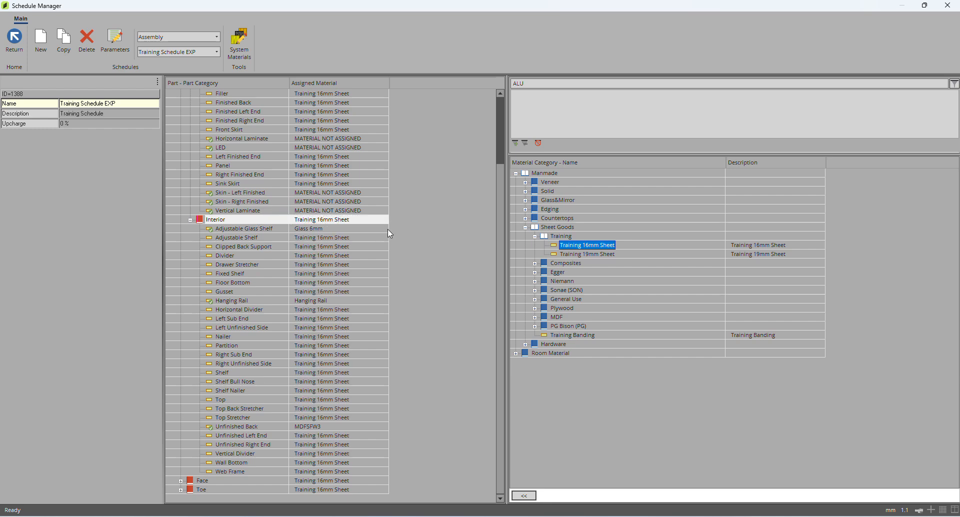
pyautogui.click(248, 220)
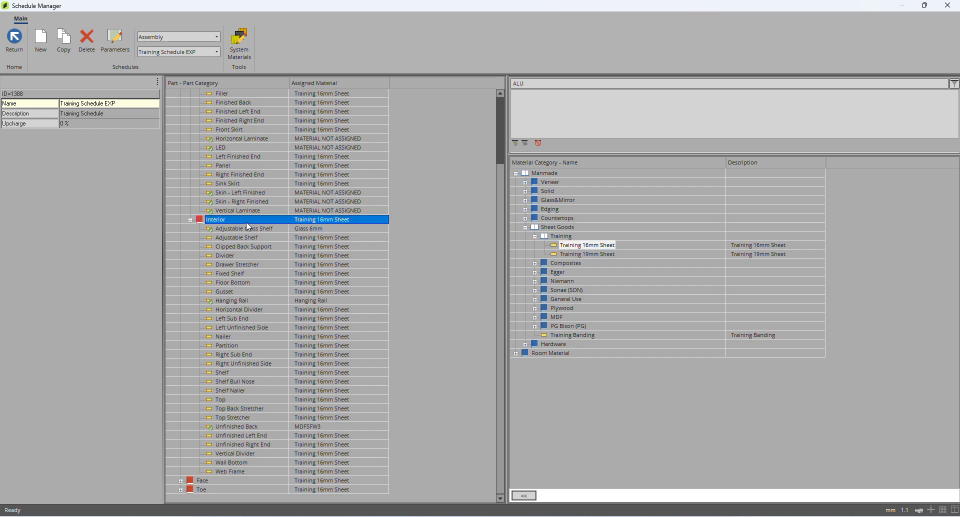
# Step: Examine the materials assigned to the Interior parts, including Adjustable Glass Shelf, Unfinished Back, Horizontal Divider and Left Unfinished Side
pyautogui.scroll(2, 248, 226)
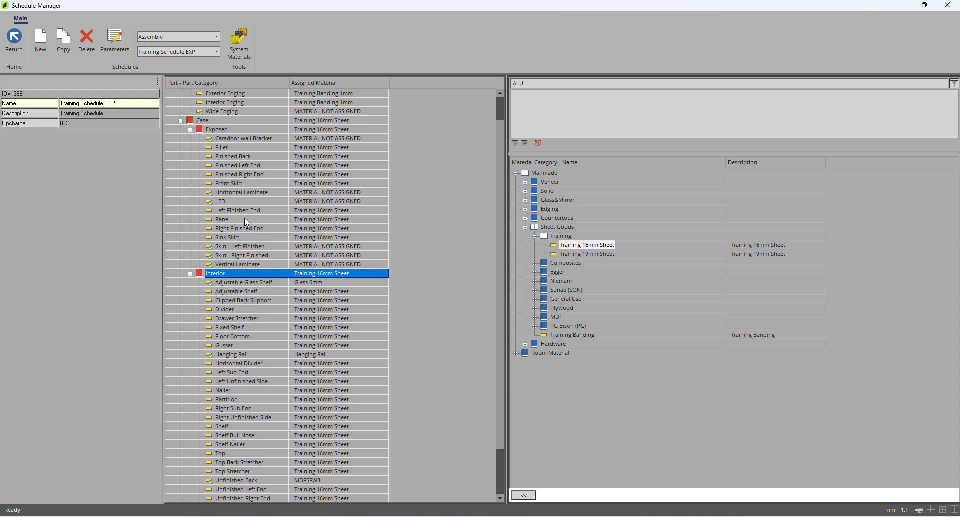
pyautogui.scroll(-2, 247, 222)
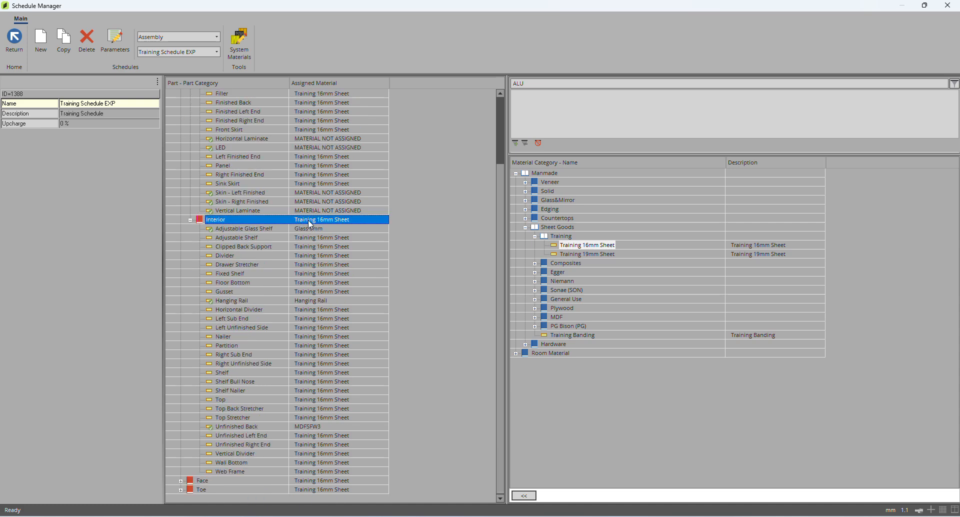
pyautogui.click(310, 229)
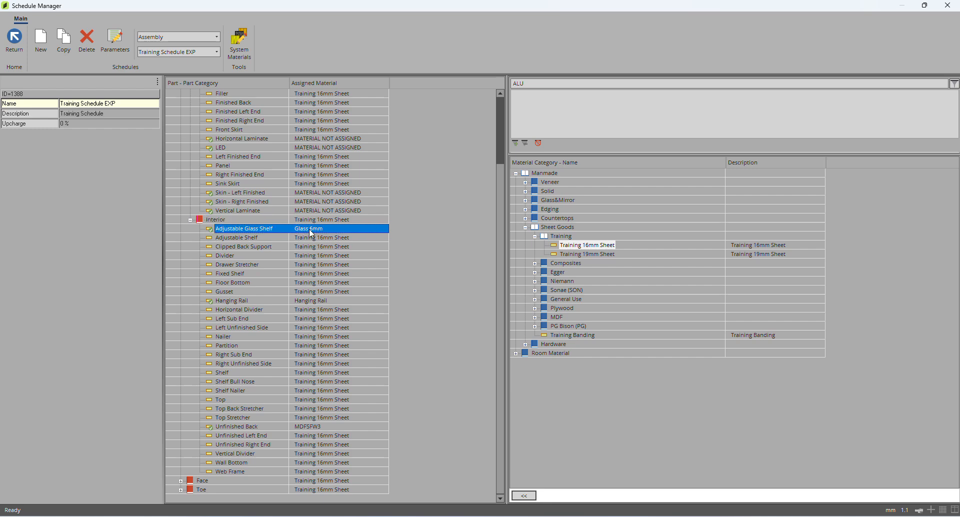
pyautogui.click(317, 427)
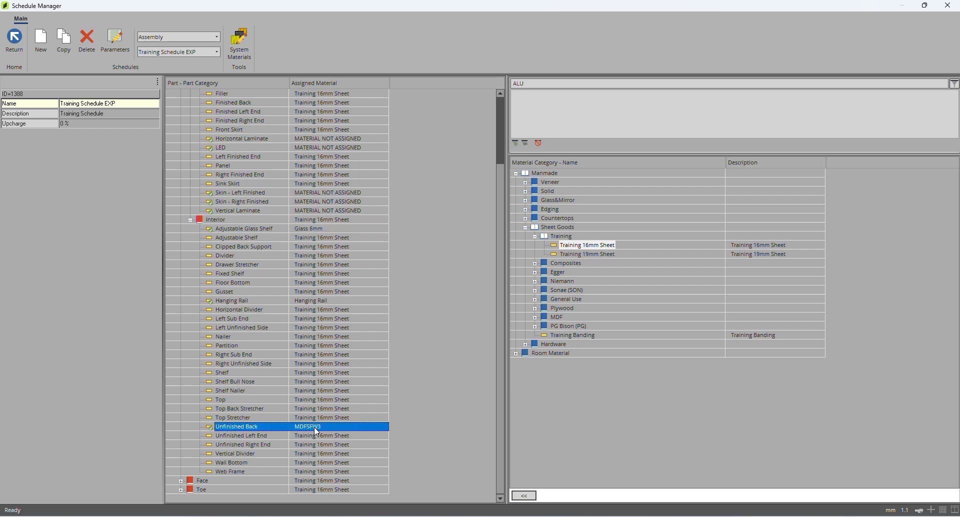
pyautogui.click(317, 265)
pyautogui.click(317, 275)
pyautogui.click(317, 292)
pyautogui.click(316, 311)
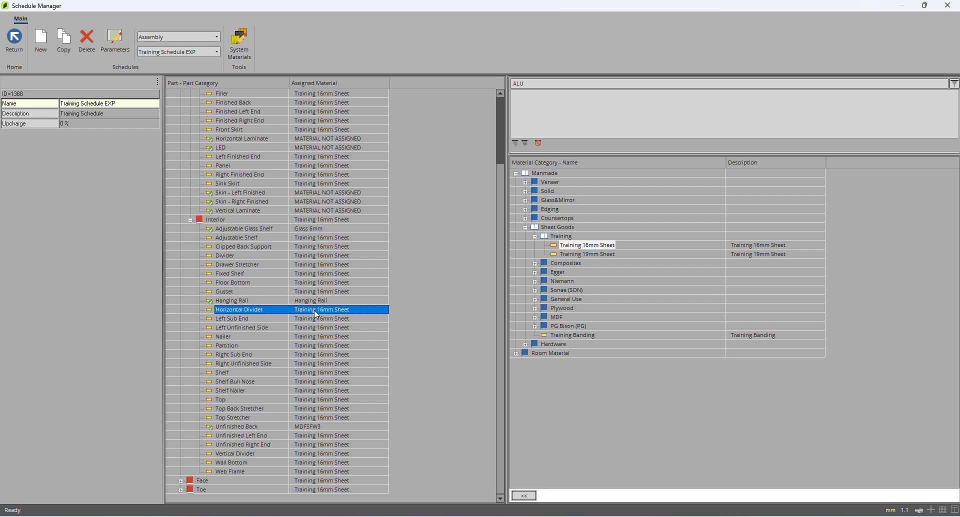
pyautogui.click(318, 328)
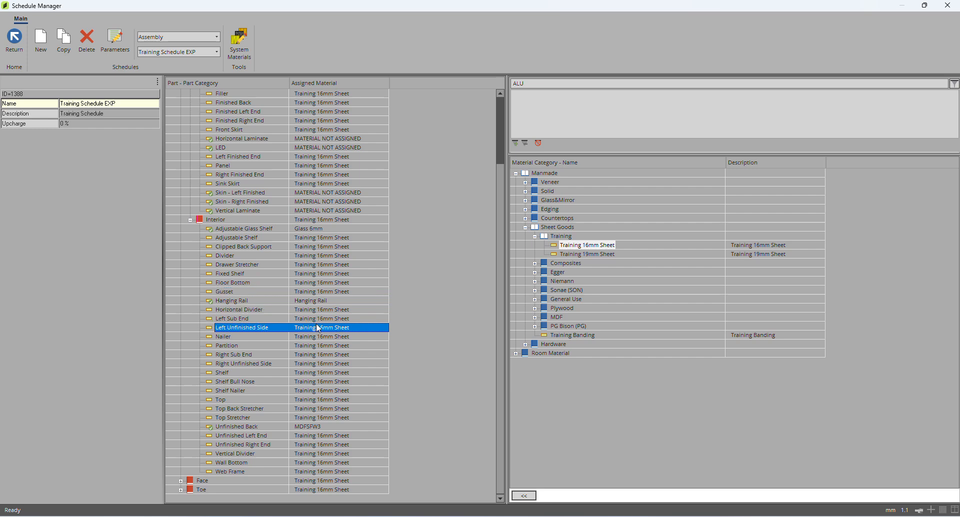
# Step: Collapse the Exposed, Interior, Case and Banding part categories and the Sheet Goods material category
pyautogui.scroll(3, 322, 295)
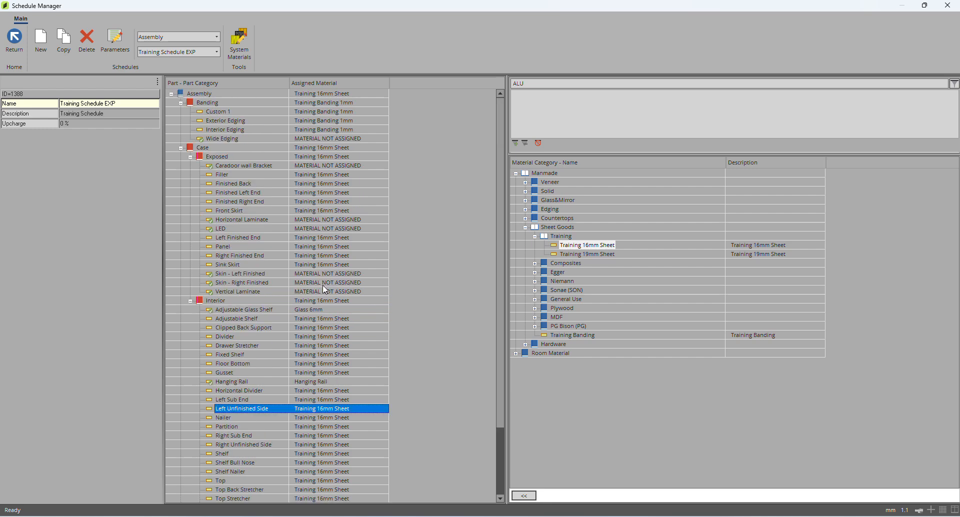
pyautogui.click(190, 156)
pyautogui.click(191, 165)
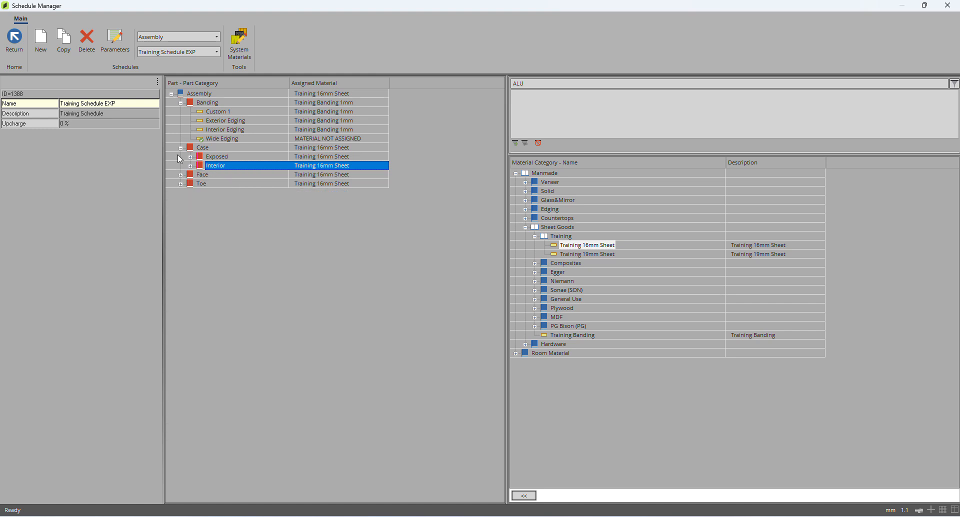
pyautogui.click(181, 148)
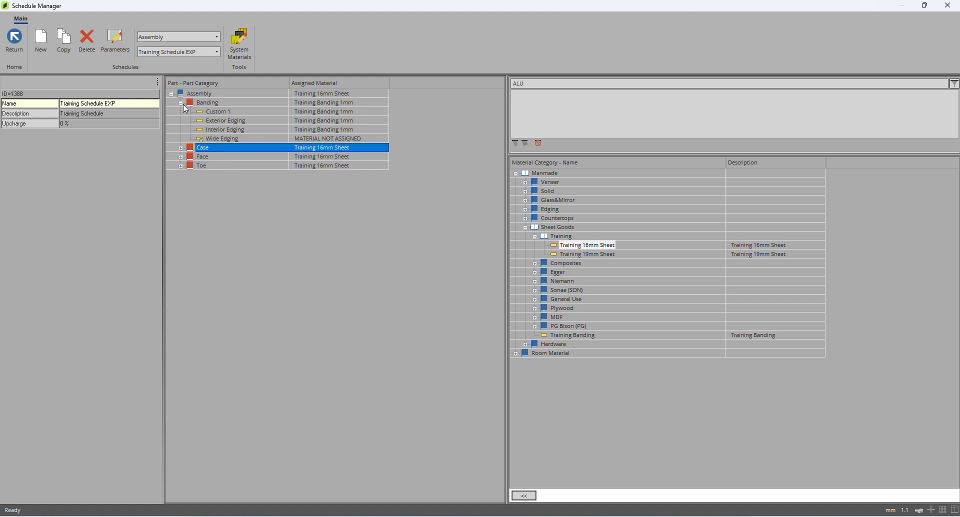
pyautogui.click(181, 102)
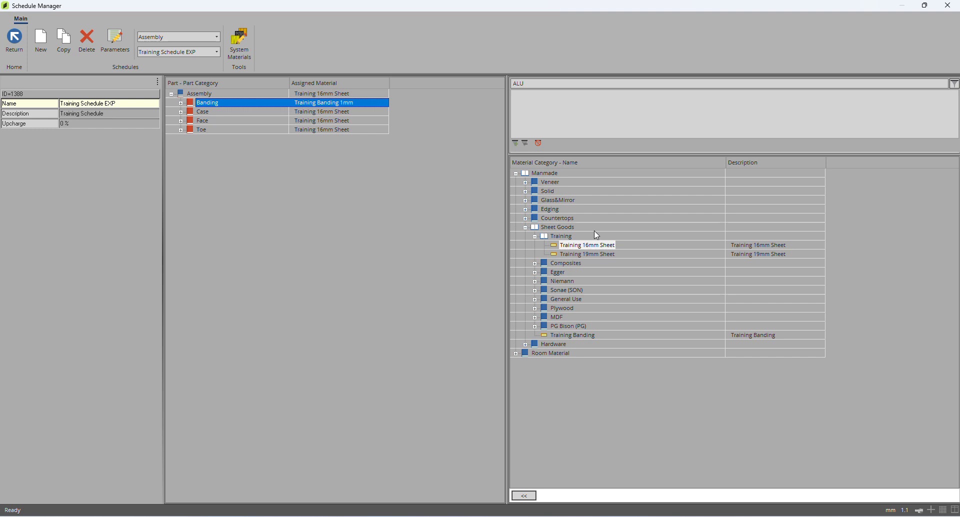
pyautogui.click(525, 228)
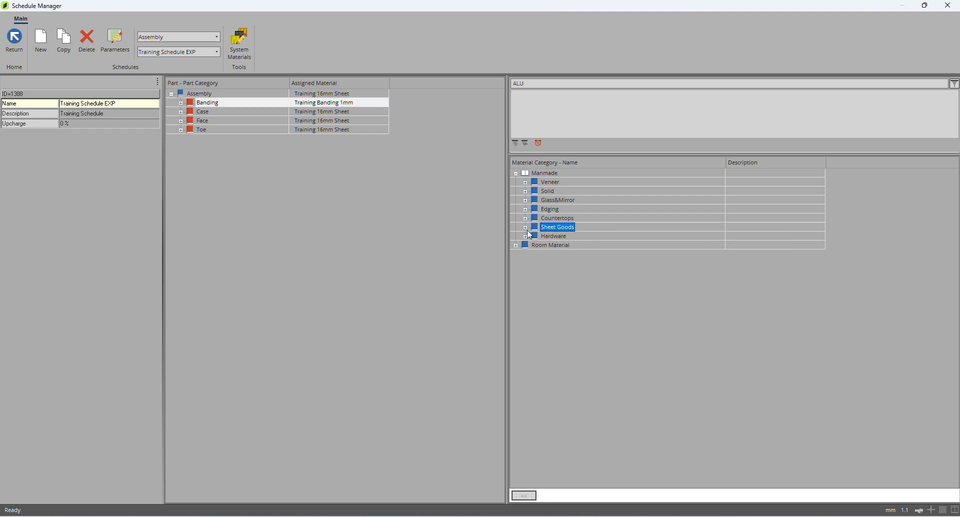
# Step: Review the list of available schedule types while staying on the Assembly schedules
pyautogui.click(416, 232)
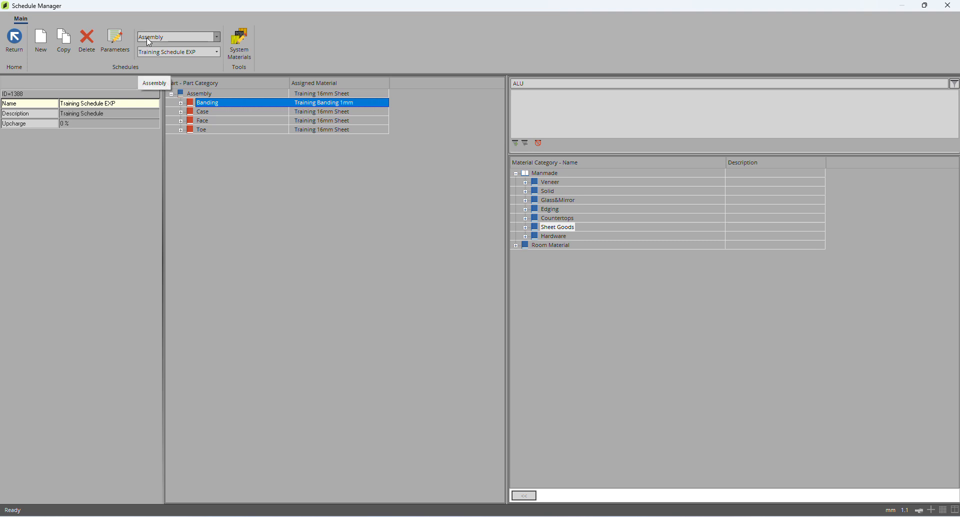
pyautogui.click(171, 40)
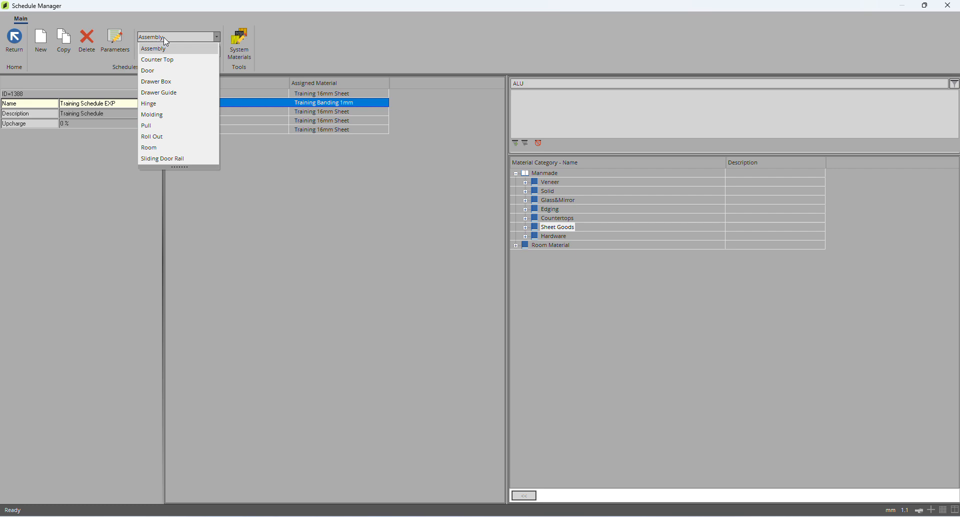
pyautogui.click(541, 426)
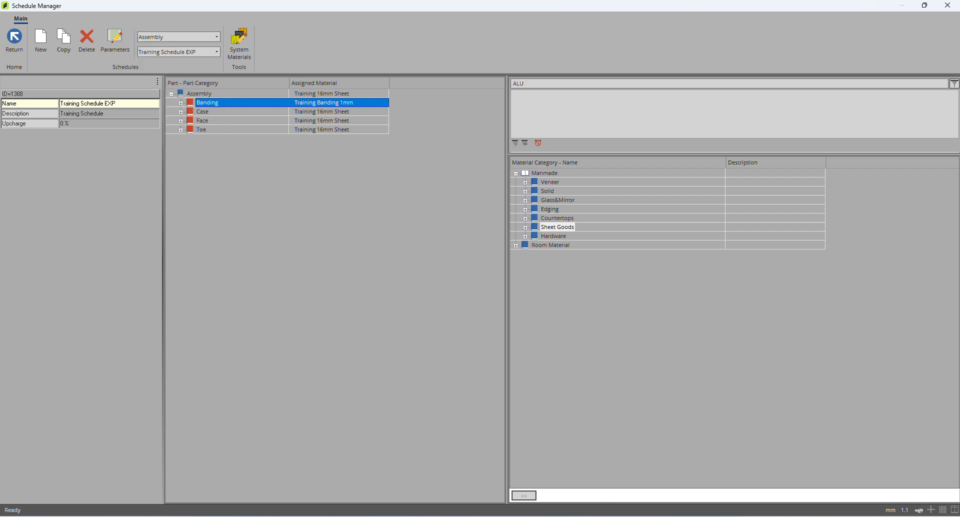
# Step: Check the Day 1 lunch slot in Training Plan.pdf in Microsoft Edge and return to Schedule Manager
pyautogui.hotkey('alt', 'Tab')
pyautogui.click(697, 11)
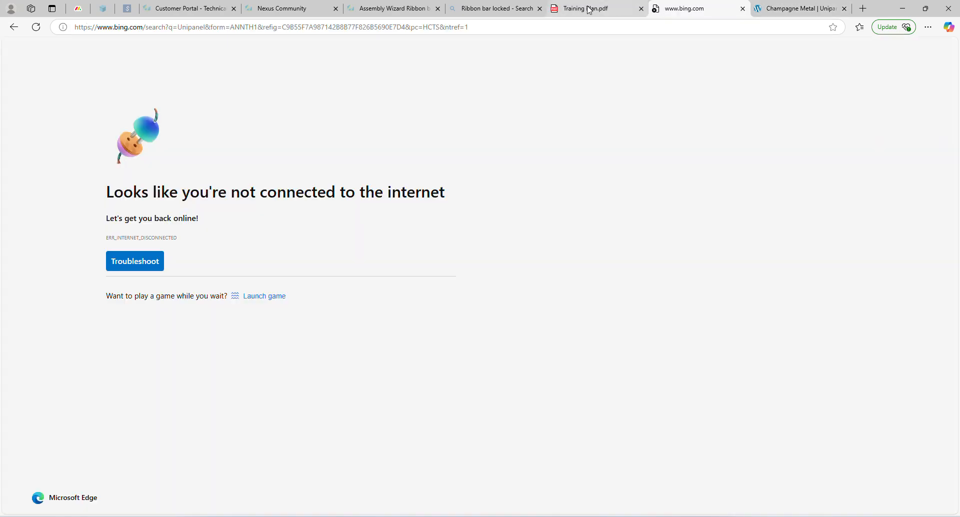
pyautogui.click(590, 9)
pyautogui.moveTo(270, 315); pyautogui.dragTo(294, 315)
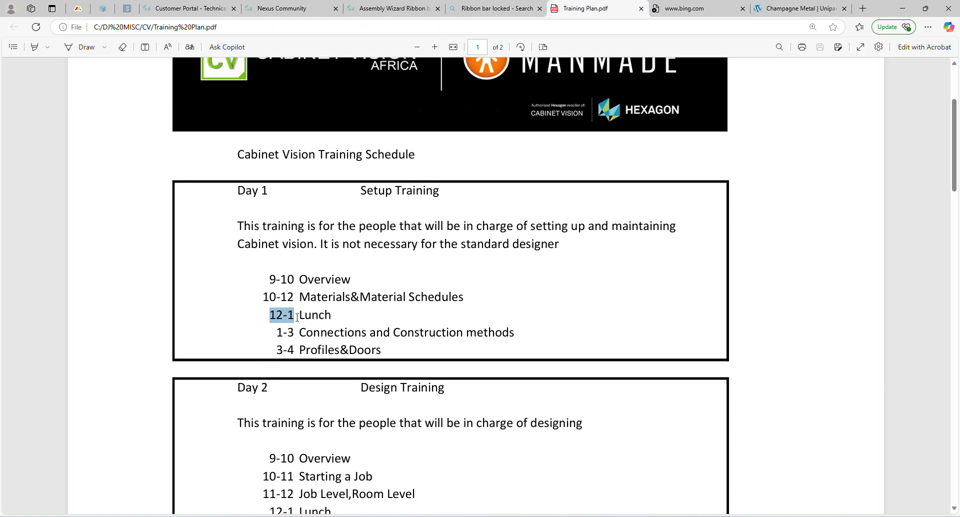
pyautogui.click(902, 8)
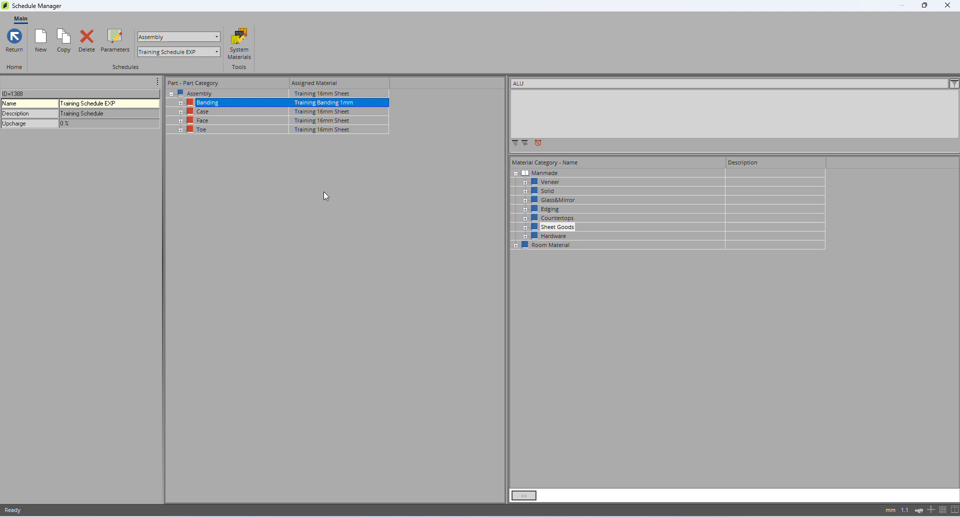
# Step: Switch to the Door schedules and select the 1 test schedule
pyautogui.click(172, 37)
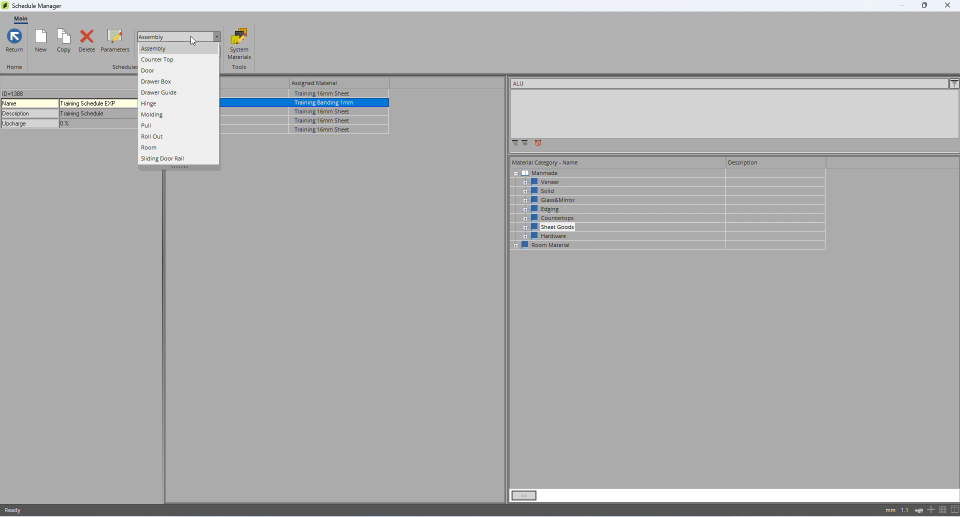
pyautogui.click(155, 71)
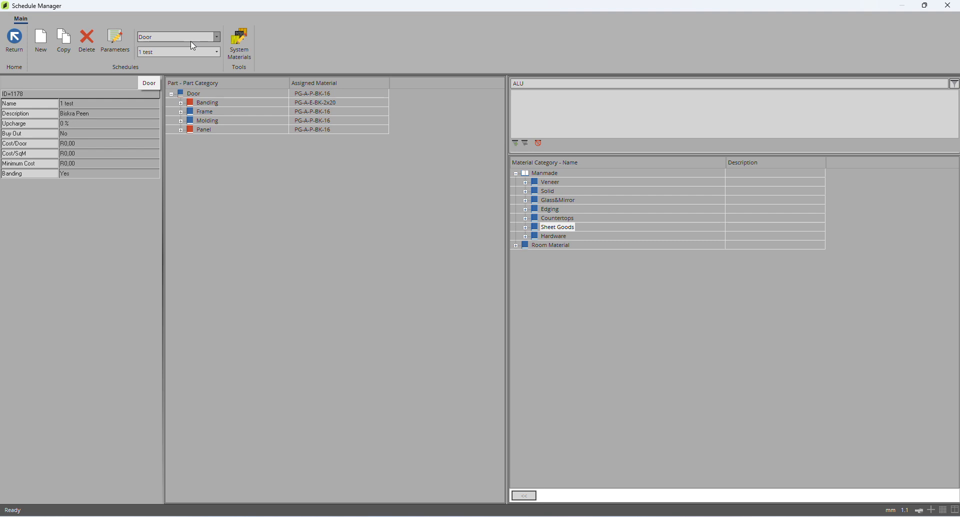
pyautogui.click(149, 52)
pyautogui.click(170, 64)
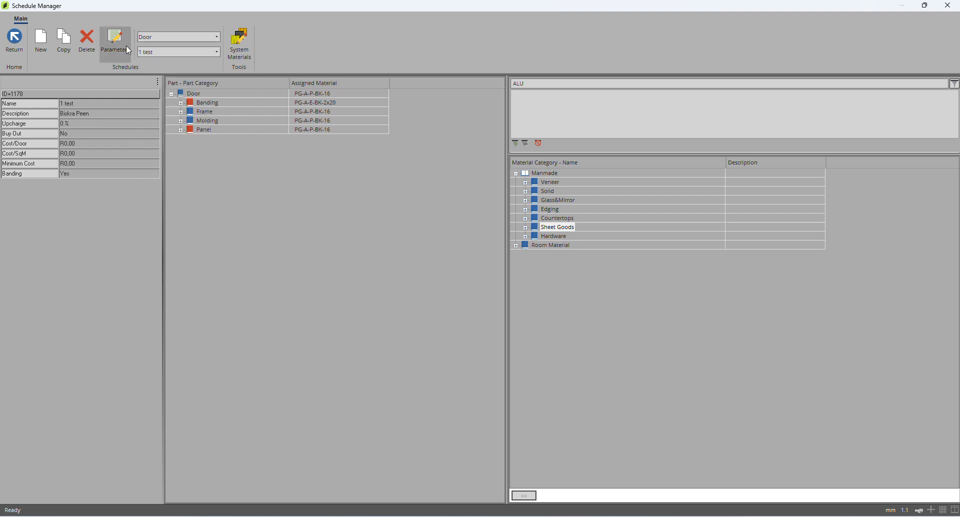
# Step: Delete the 1 test Door schedule and confirm the deletion
pyautogui.click(87, 40)
pyautogui.click(499, 283)
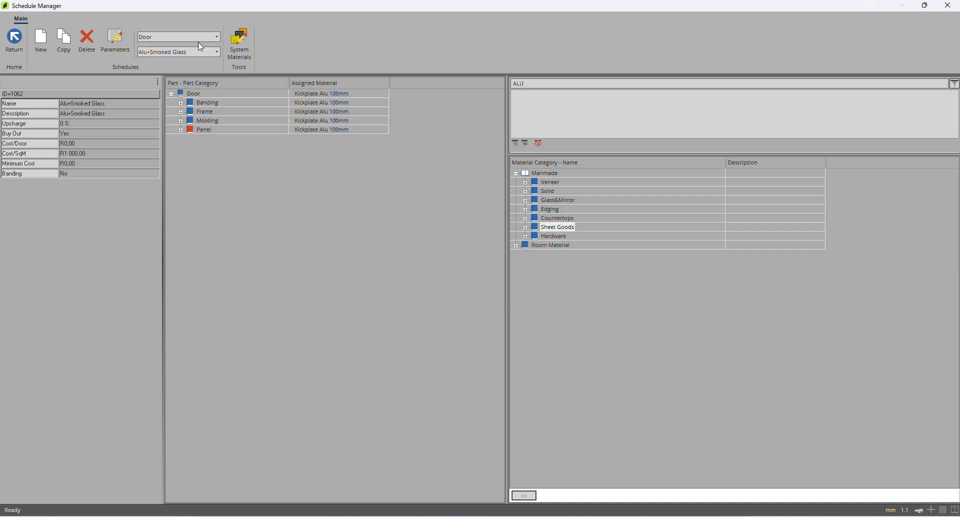
# Step: Look through the list of available Door schedules while staying on Alu+Smoked Glass
pyautogui.click(180, 51)
pyautogui.scroll(-10, 180, 89)
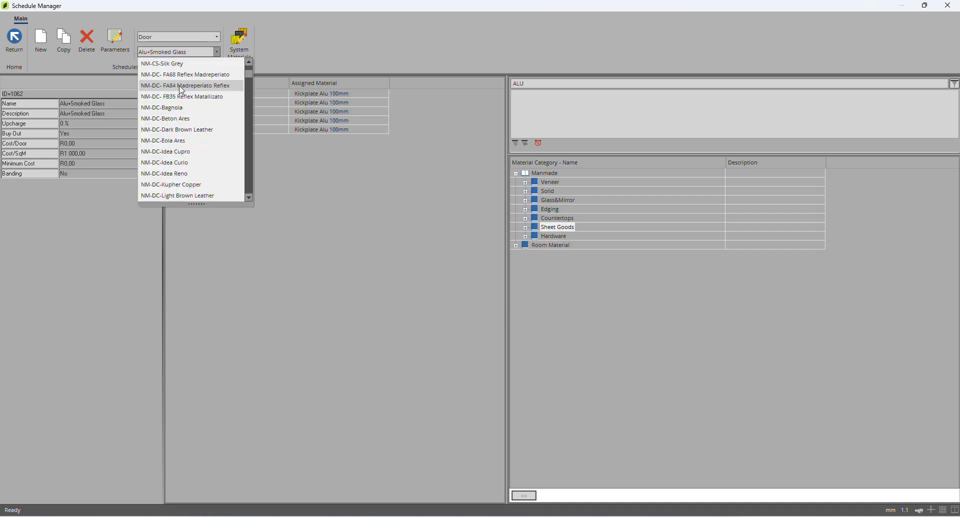
pyautogui.scroll(-4, 180, 120)
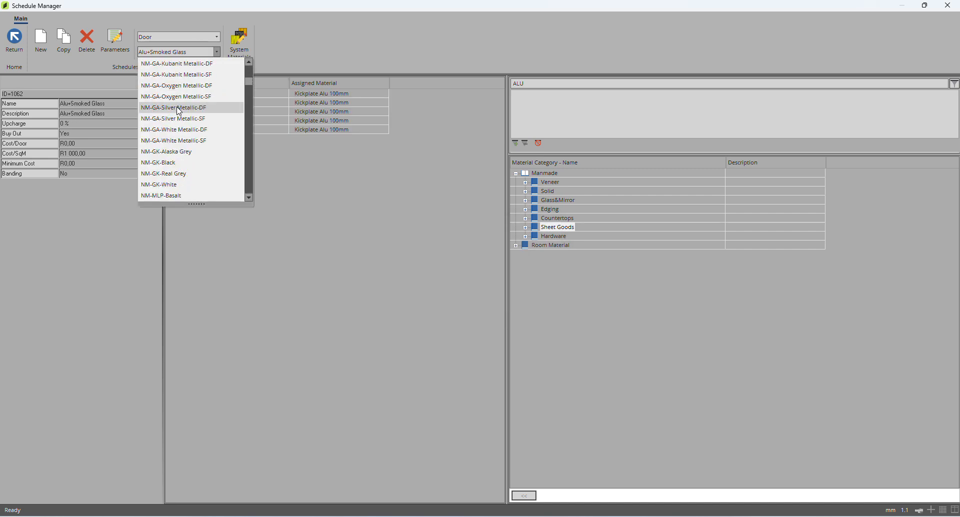
pyautogui.scroll(-8, 183, 128)
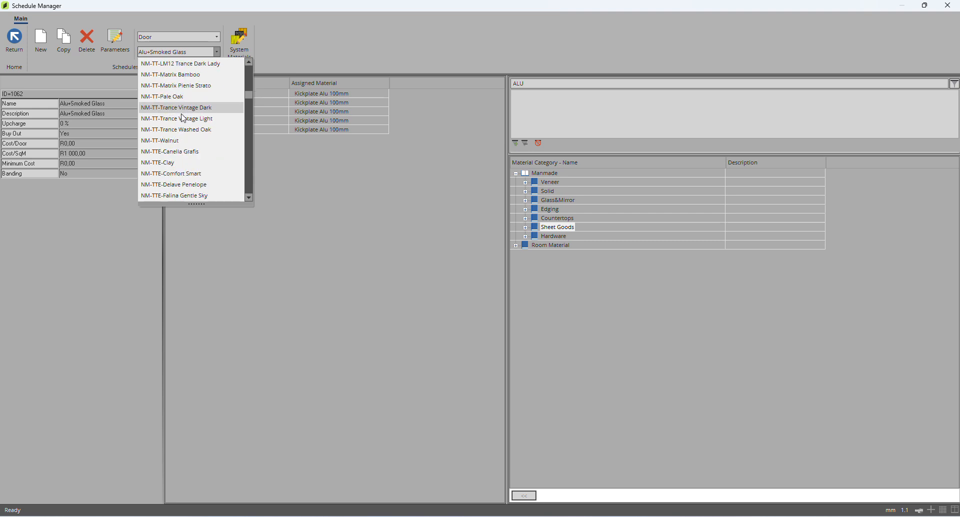
pyautogui.scroll(-7, 183, 118)
pyautogui.scroll(-15, 184, 118)
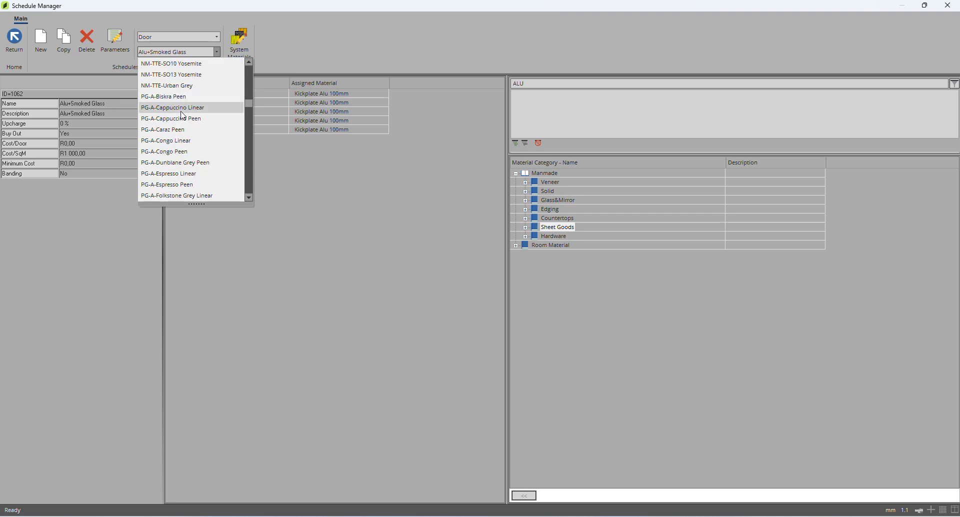
pyautogui.scroll(-8, 183, 115)
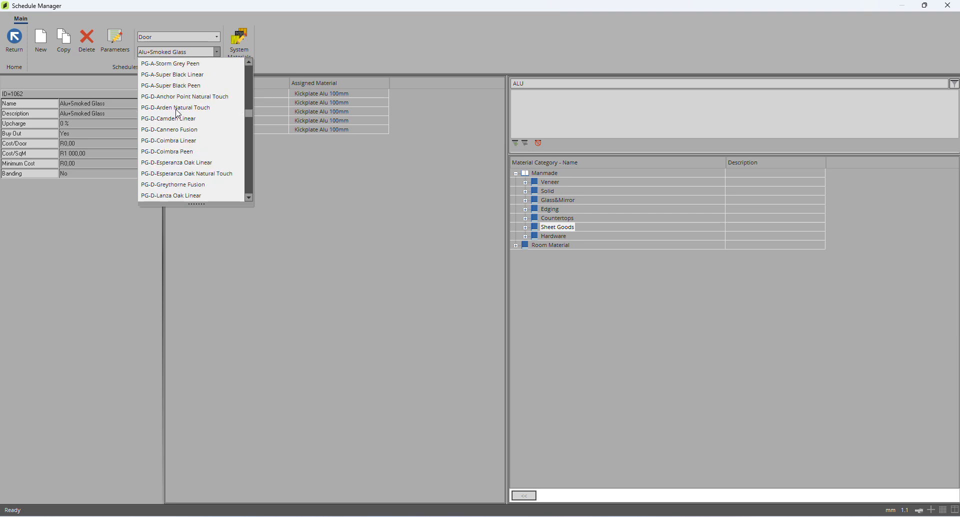
pyautogui.moveTo(249, 114); pyautogui.dragTo(250, 63)
pyautogui.click(355, 216)
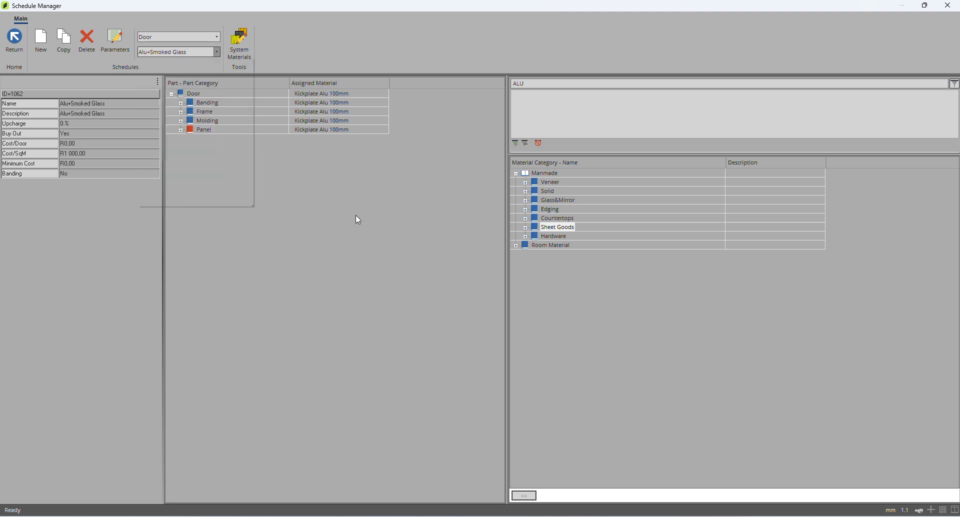
# Step: Create a new Door schedule with both its name and description set to Training Door Schedule
pyautogui.click(41, 42)
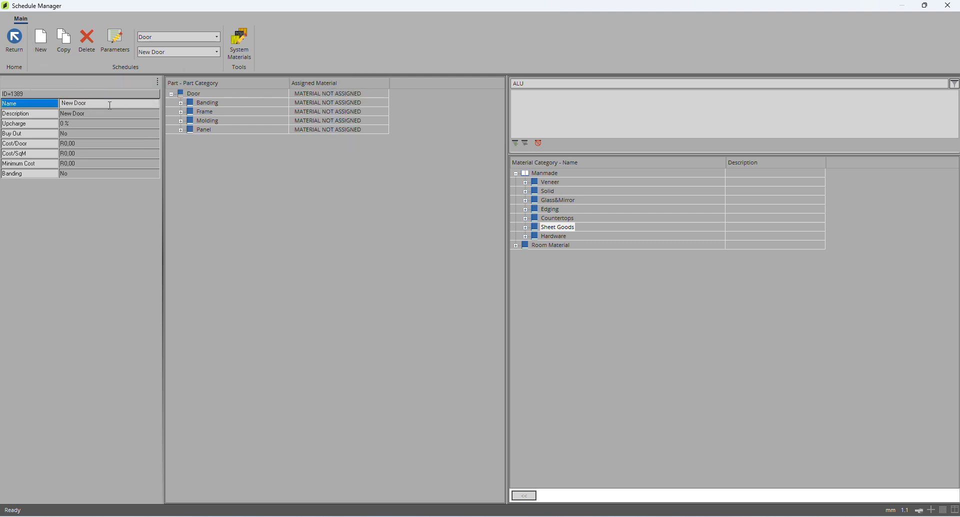
pyautogui.write('Training Door Schedule')
pyautogui.press('Return')
pyautogui.click(70, 115)
pyautogui.write('Training Door Schedule')
pyautogui.press('Return')
# Step: Examine the Upcharge, Buy Out, Cost/Door, Cost/SqM, Minimum Cost and Banding properties of the Training Door Schedule
pyautogui.click(106, 143)
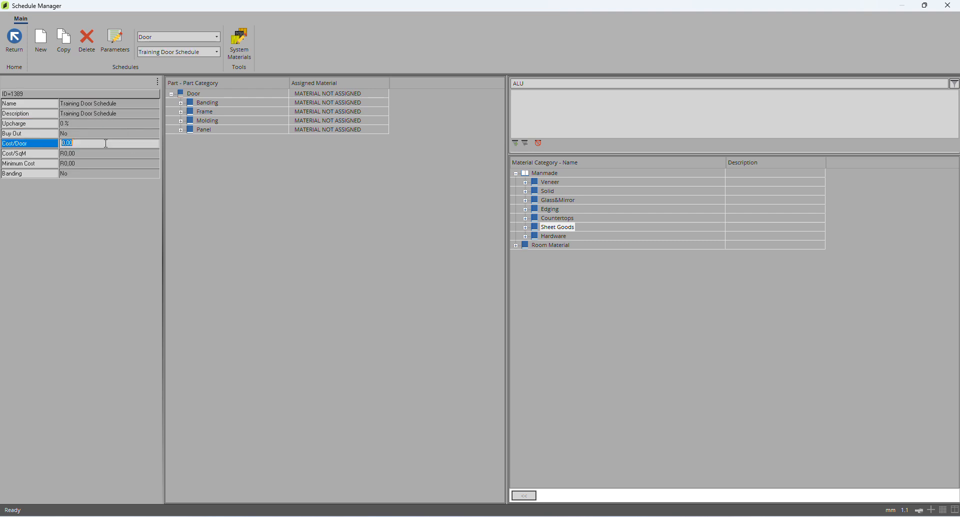
pyautogui.click(95, 152)
pyautogui.click(91, 163)
pyautogui.click(87, 175)
pyautogui.click(88, 164)
pyautogui.click(88, 153)
pyautogui.click(88, 144)
pyautogui.click(88, 133)
pyautogui.click(88, 124)
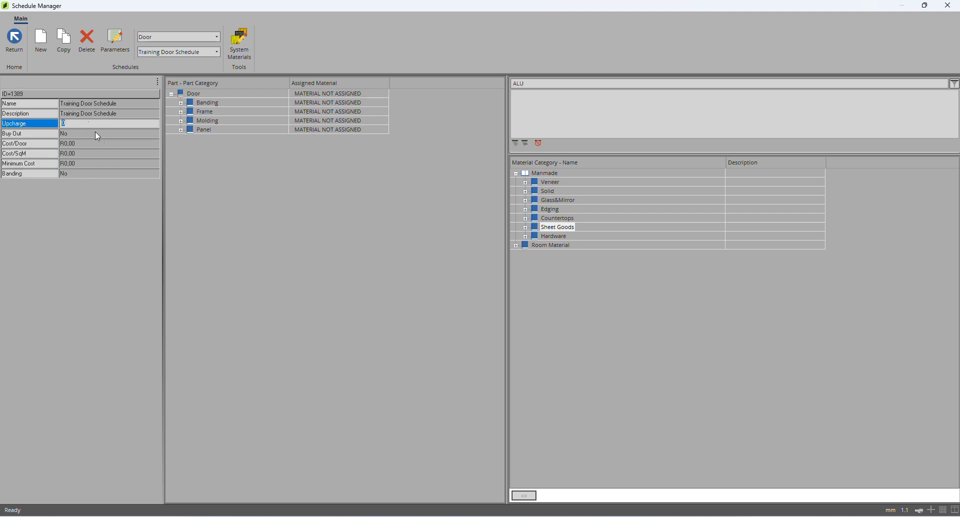
pyautogui.click(239, 191)
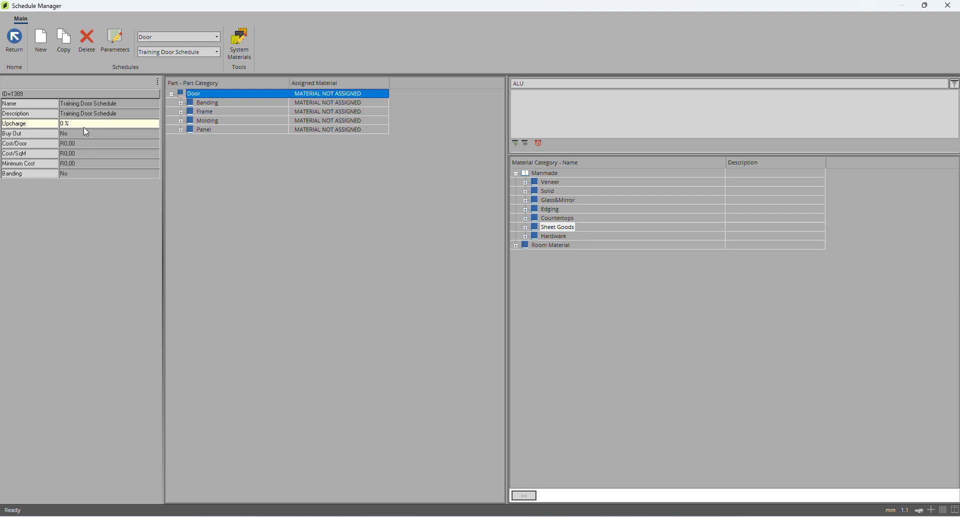
pyautogui.click(29, 144)
pyautogui.click(27, 156)
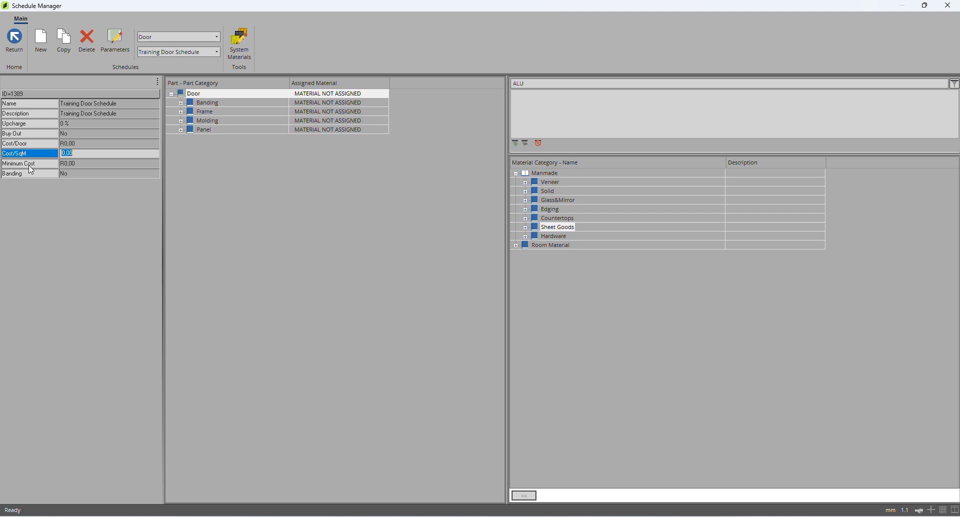
pyautogui.click(29, 165)
pyautogui.click(37, 174)
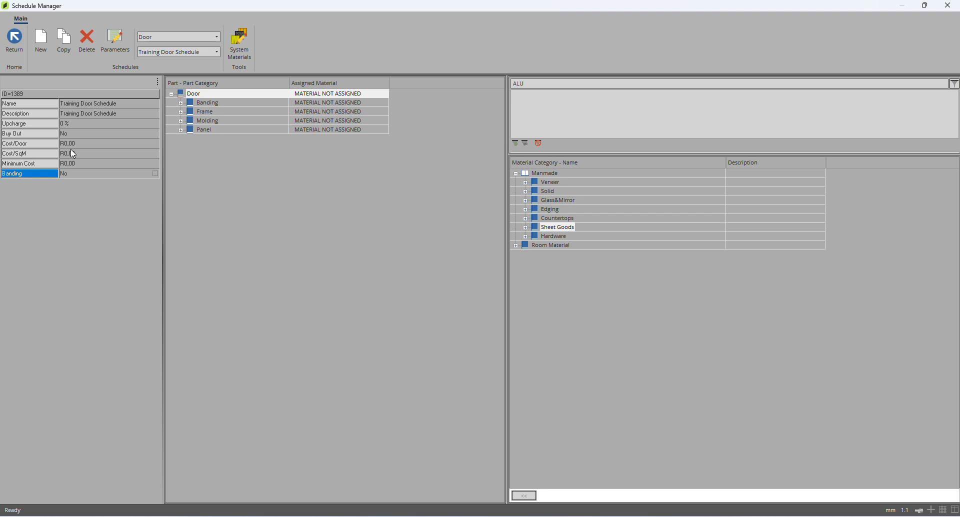
pyautogui.click(242, 177)
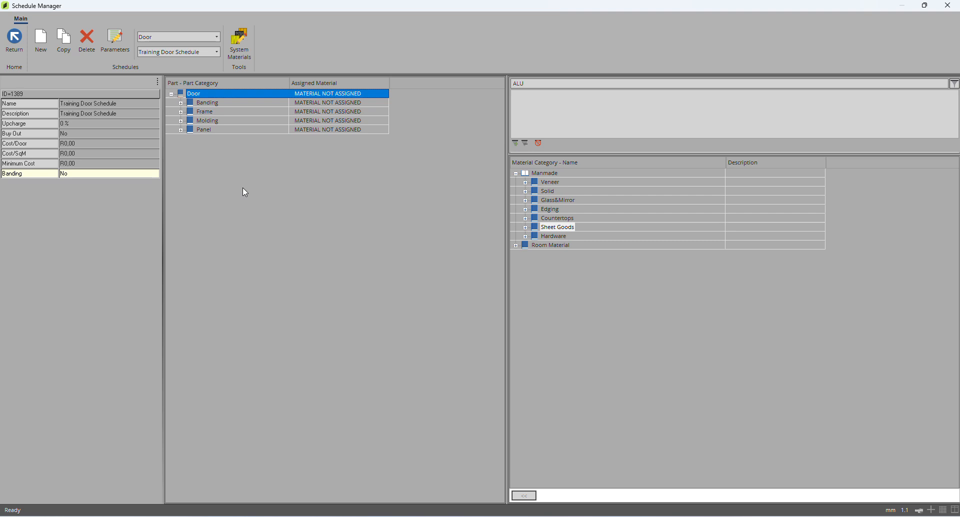
# Step: Try Buy Out set to Yes, go through the related cost and banding properties, and set Buy Out back to No
pyautogui.click(70, 125)
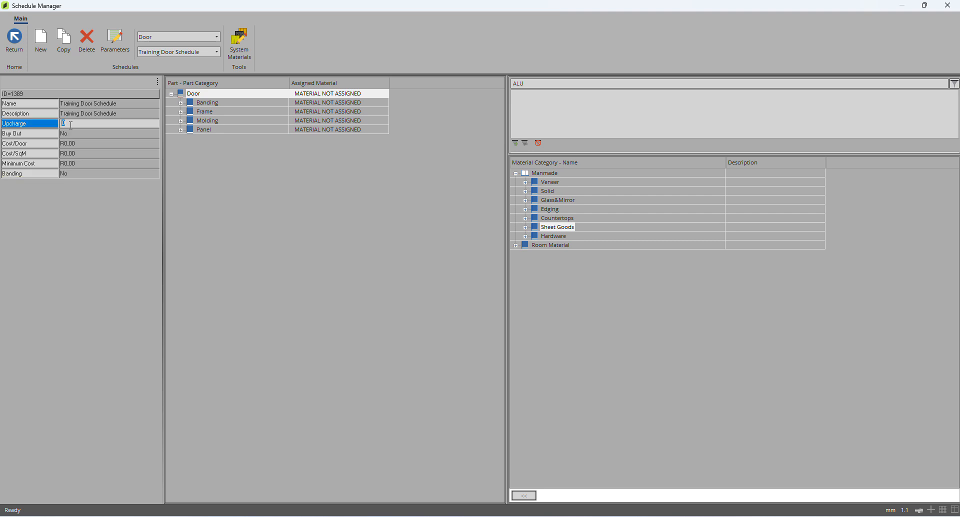
pyautogui.click(79, 134)
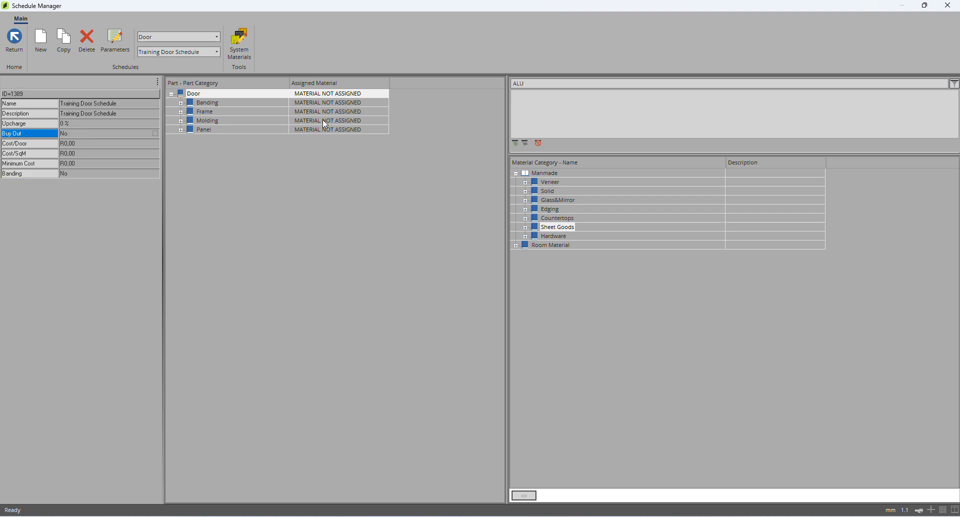
pyautogui.click(83, 134)
pyautogui.click(79, 144)
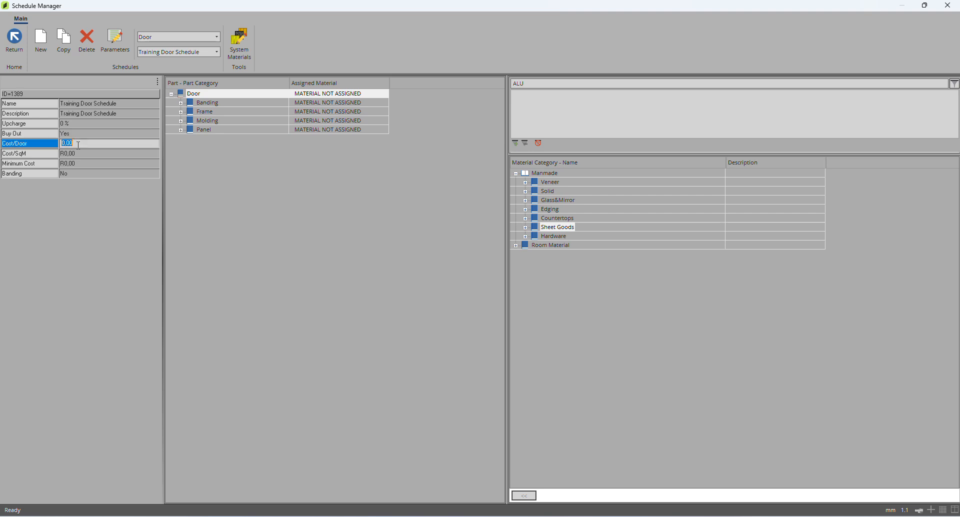
pyautogui.click(82, 144)
pyautogui.press('Tab')
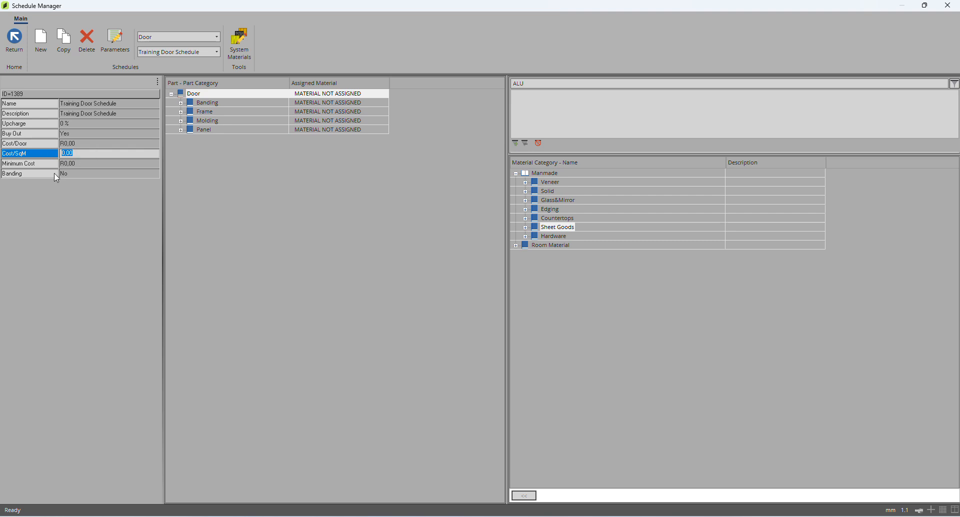
pyautogui.click(32, 164)
pyautogui.click(80, 164)
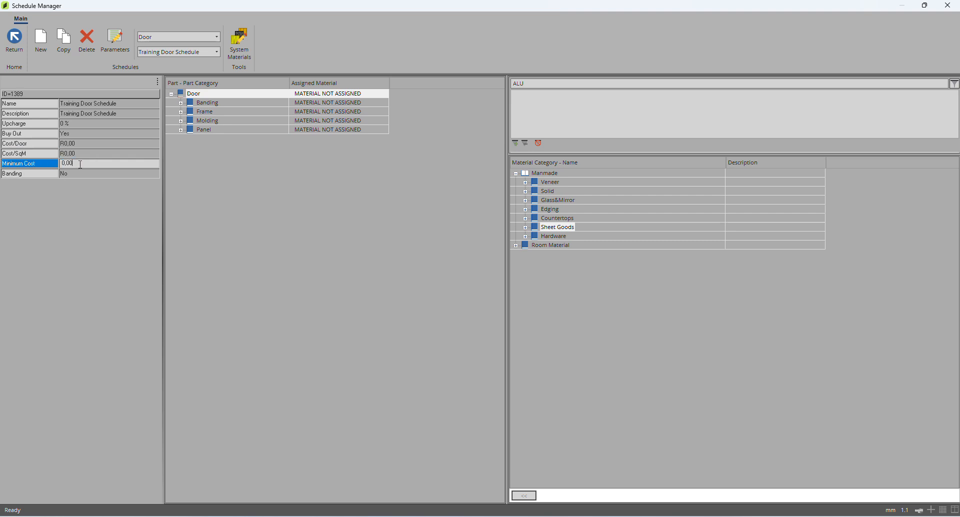
pyautogui.click(68, 174)
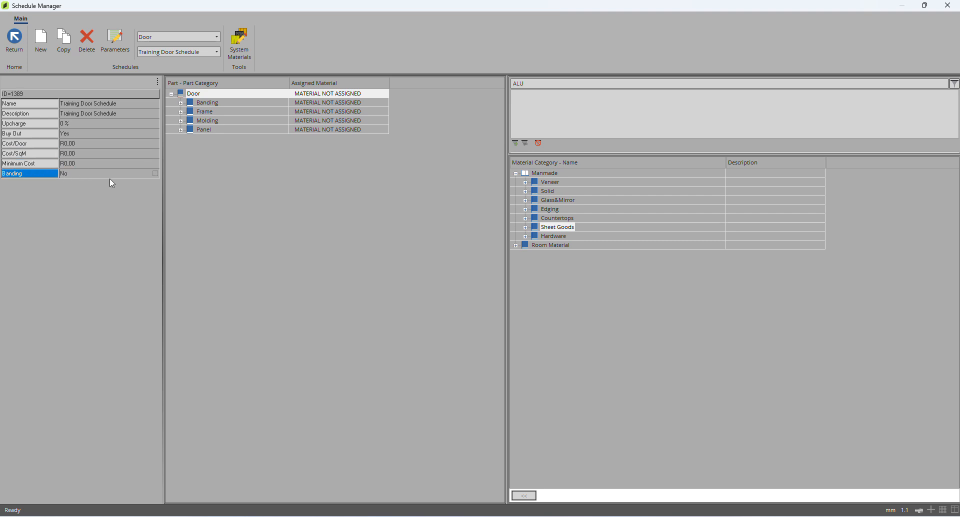
pyautogui.click(72, 135)
pyautogui.click(68, 134)
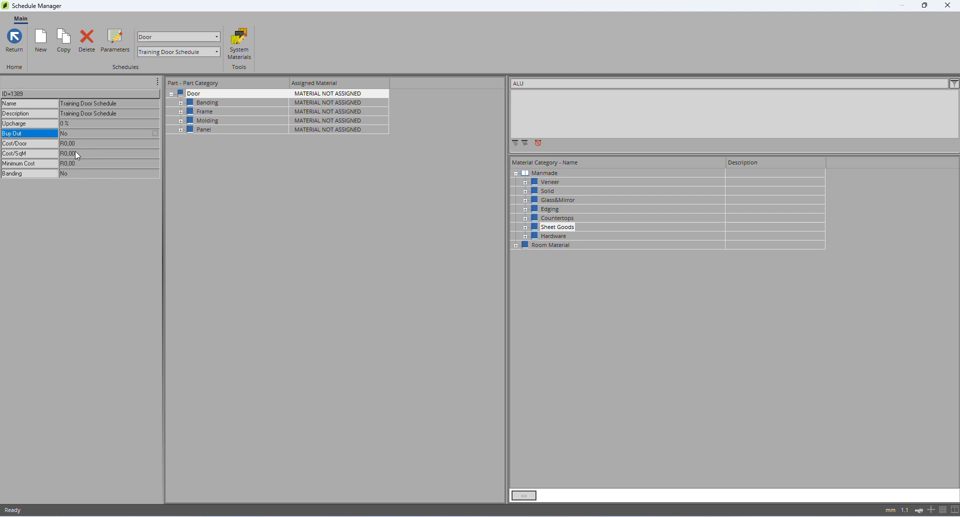
# Step: Set the Training Door Schedule's Banding property to Yes
pyautogui.click(25, 174)
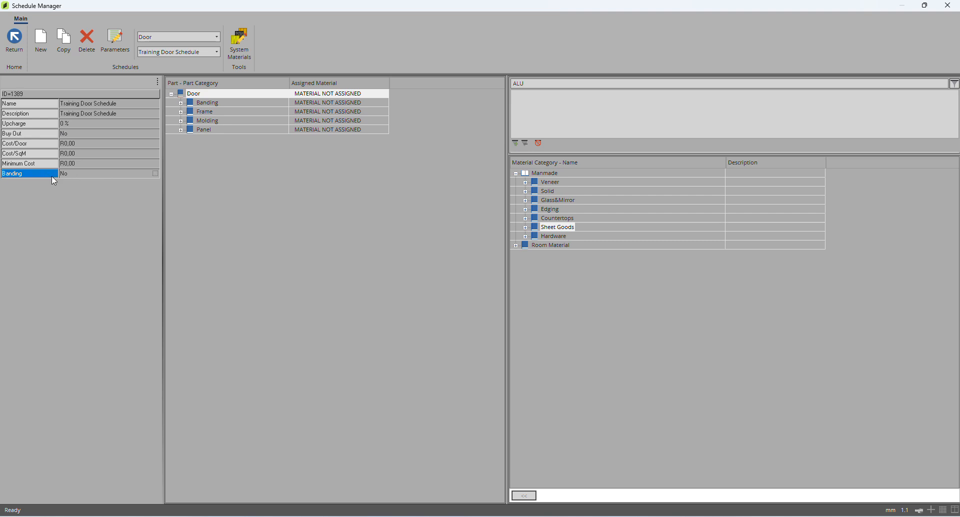
pyautogui.click(78, 175)
pyautogui.click(75, 176)
pyautogui.click(250, 248)
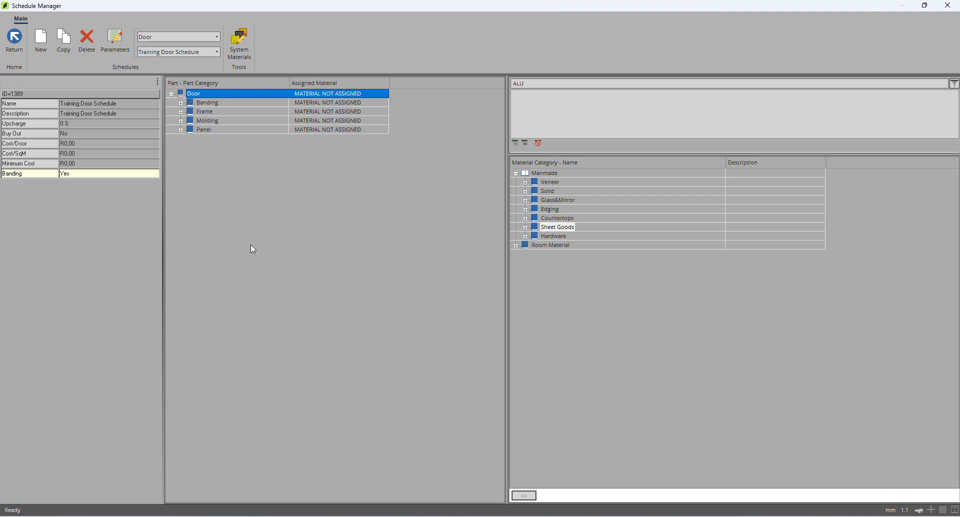
# Step: Expand the Banding, Frame, Molding and Panel part categories of the Training Door Schedule
pyautogui.click(180, 103)
pyautogui.click(181, 129)
pyautogui.click(181, 192)
pyautogui.click(181, 220)
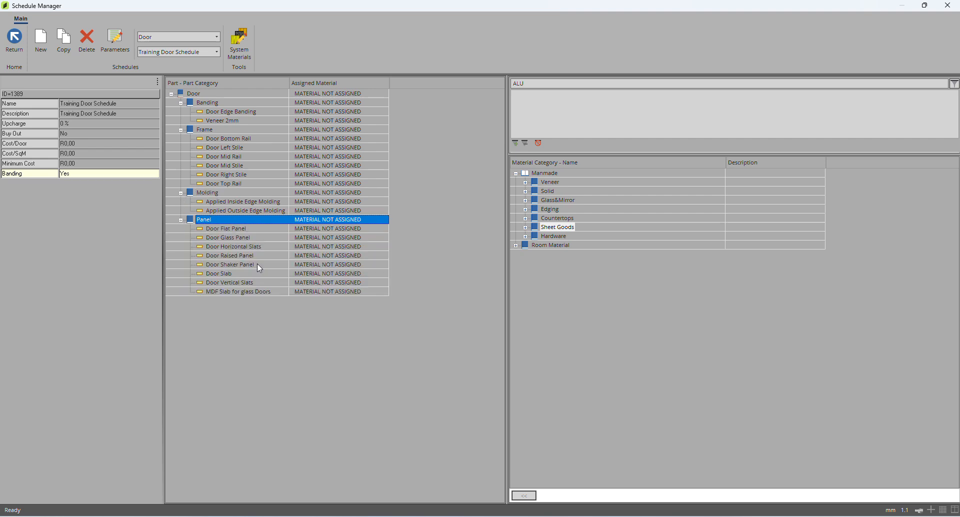
pyautogui.click(239, 175)
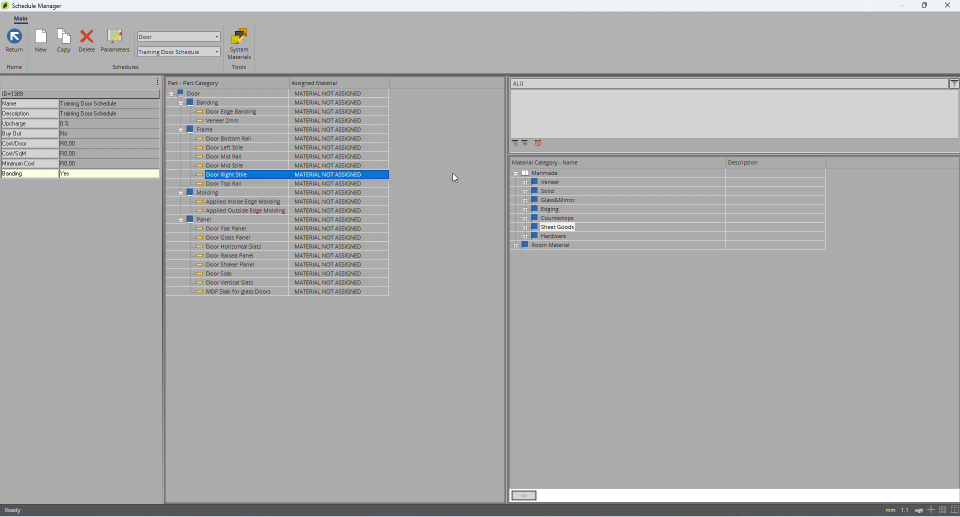
# Step: Assign the Training 19mm Sheet material from the Training sheet goods to the entire Door category
pyautogui.click(546, 174)
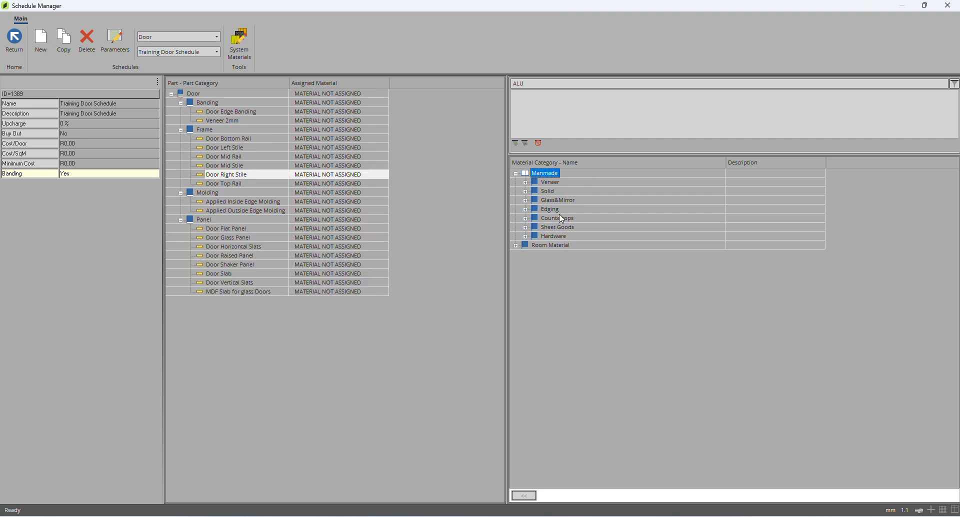
pyautogui.click(525, 228)
pyautogui.click(536, 238)
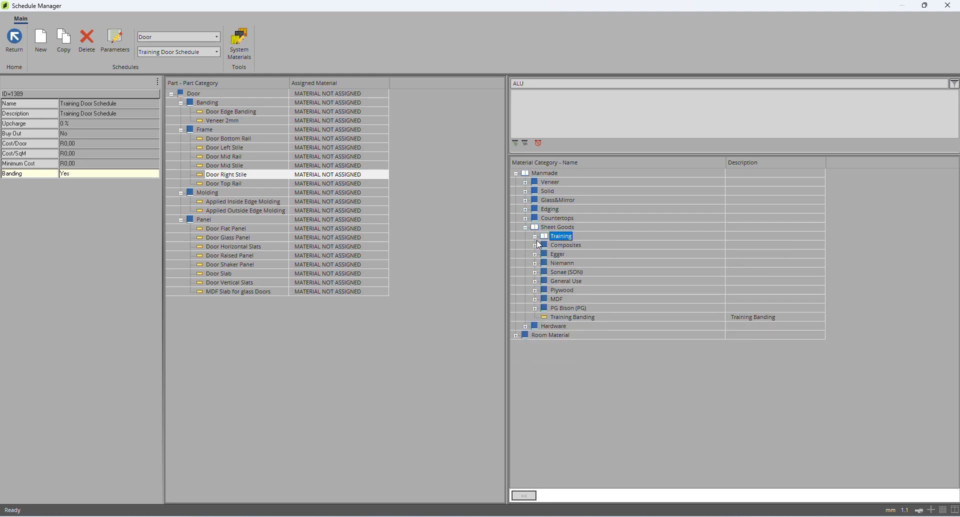
pyautogui.click(535, 236)
pyautogui.click(584, 254)
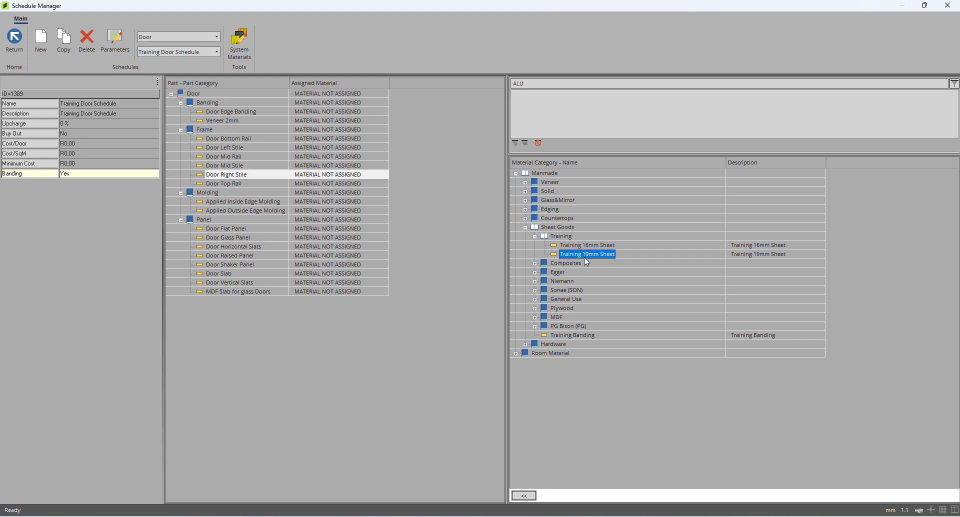
pyautogui.moveTo(585, 259); pyautogui.dragTo(322, 93)
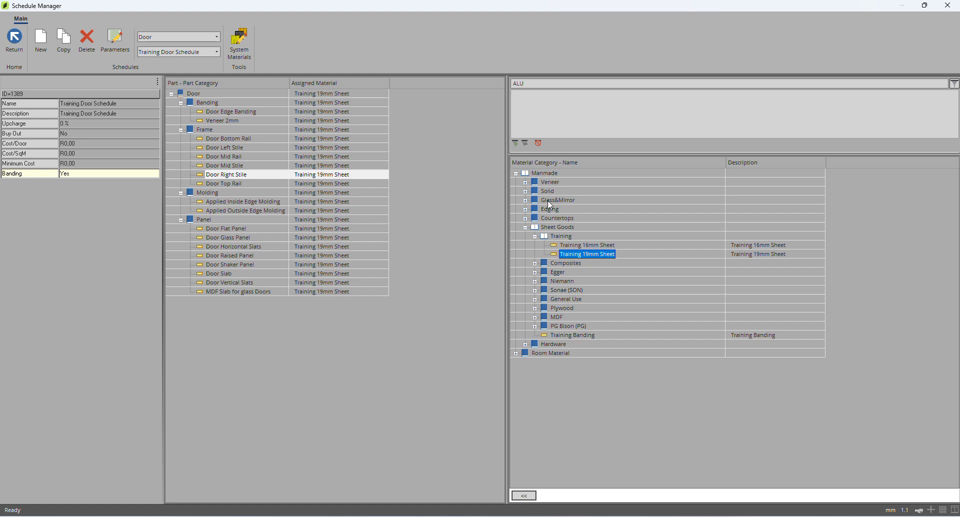
# Step: Assign the Training Banding 2mm edging material to the Door schedule's Banding category
pyautogui.click(525, 209)
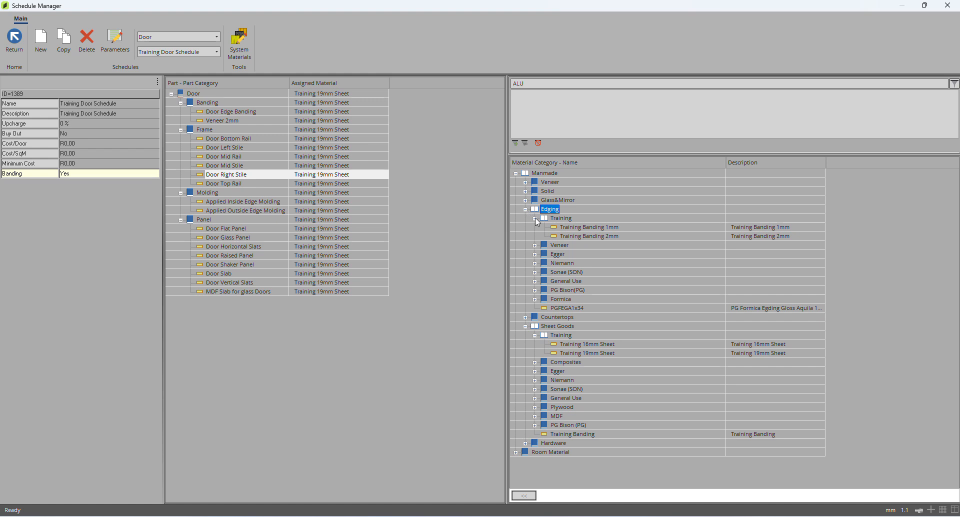
pyautogui.click(577, 237)
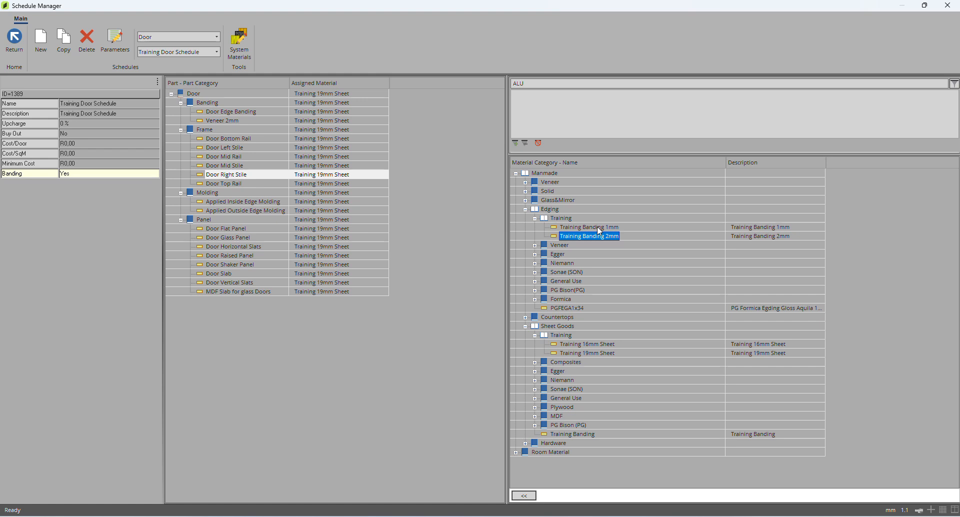
pyautogui.moveTo(594, 242); pyautogui.dragTo(330, 103)
pyautogui.click(228, 114)
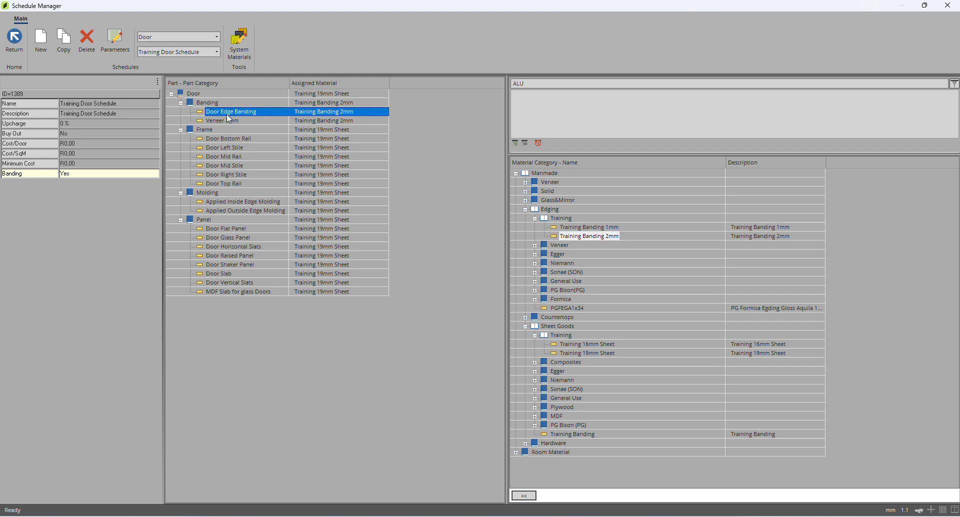
# Step: Remove the assigned material from the Veneer 2mm banding part
pyautogui.click(233, 121)
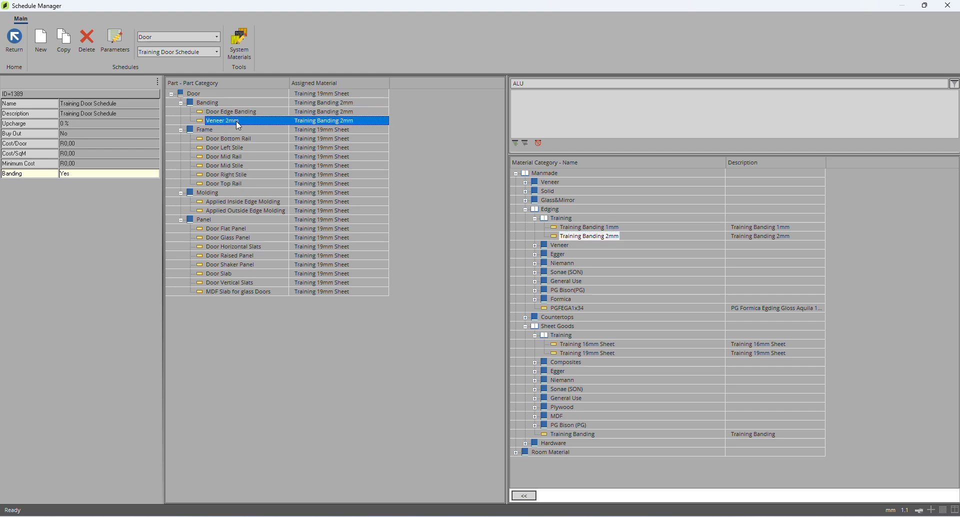
pyautogui.rightClick(306, 119)
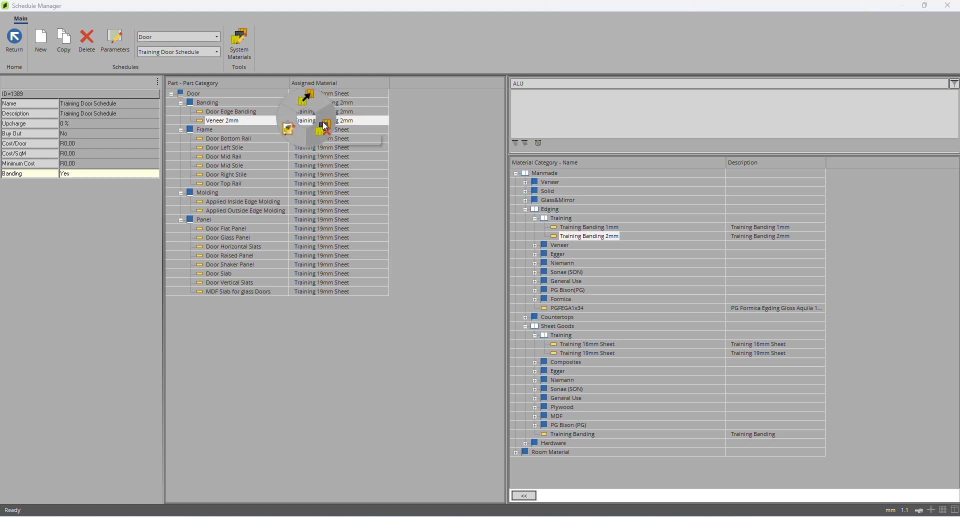
pyautogui.click(325, 128)
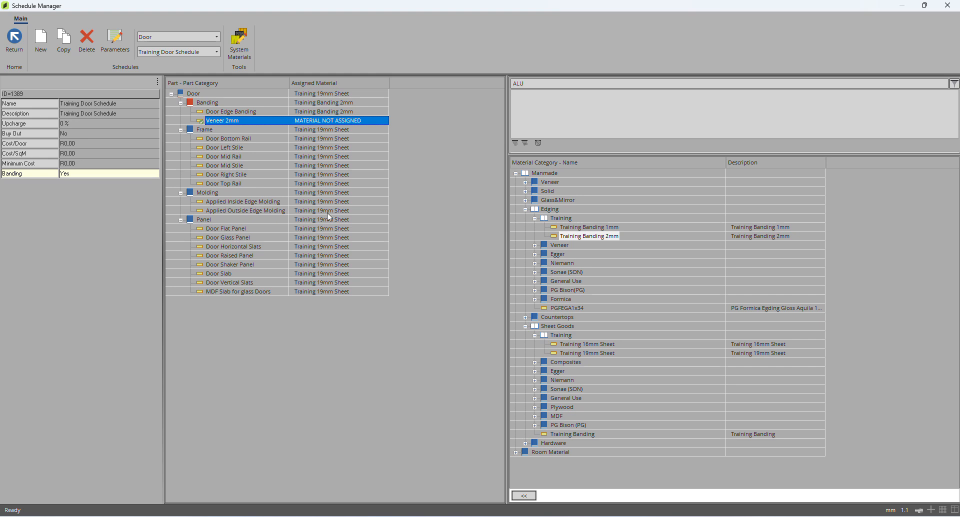
# Step: Examine the materials assigned to the Frame, Molding and Panel parts of the Training Door Schedule
pyautogui.click(325, 130)
pyautogui.click(327, 138)
pyautogui.click(328, 157)
pyautogui.click(330, 166)
pyautogui.click(335, 139)
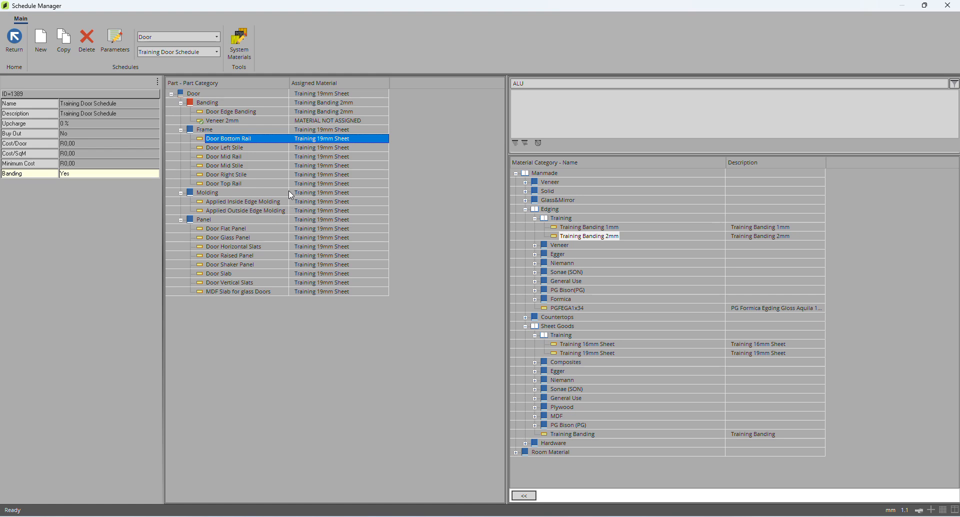
pyautogui.click(227, 148)
pyautogui.click(230, 157)
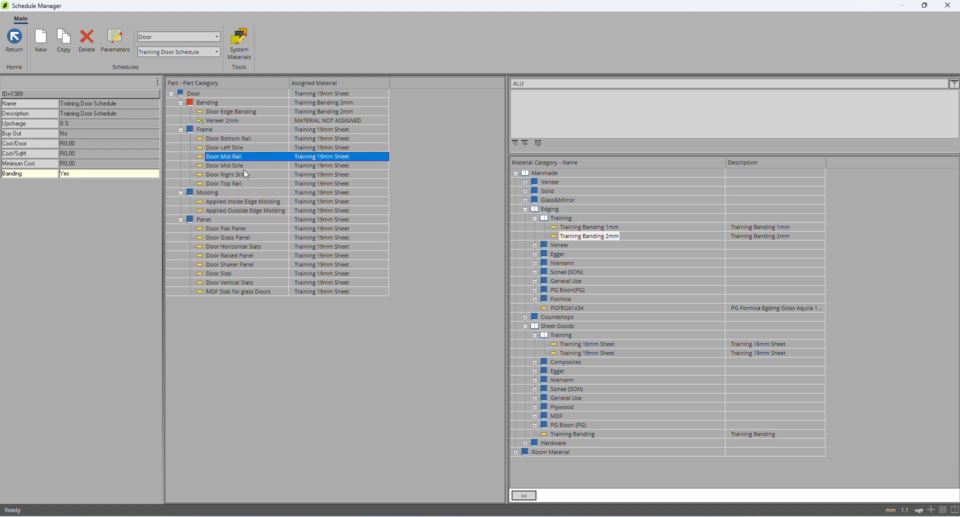
pyautogui.click(242, 168)
pyautogui.click(245, 175)
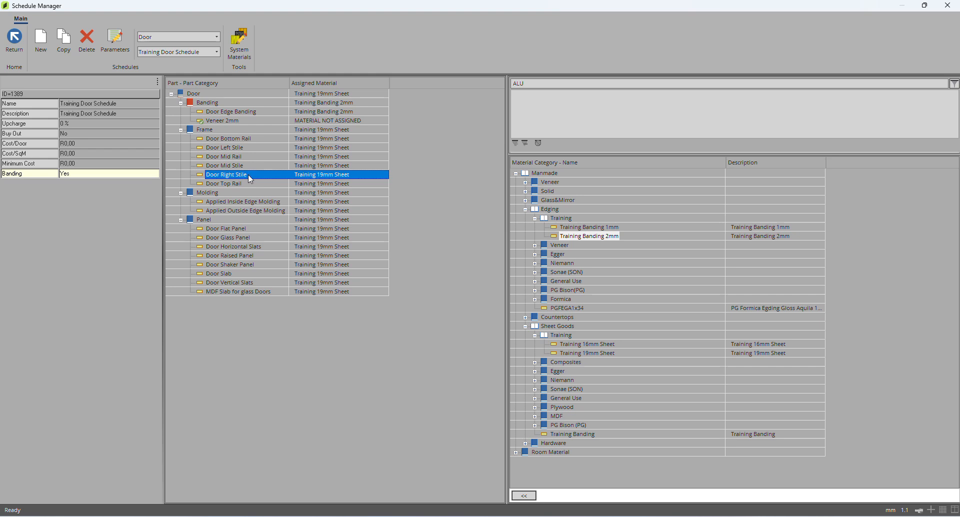
pyautogui.click(243, 184)
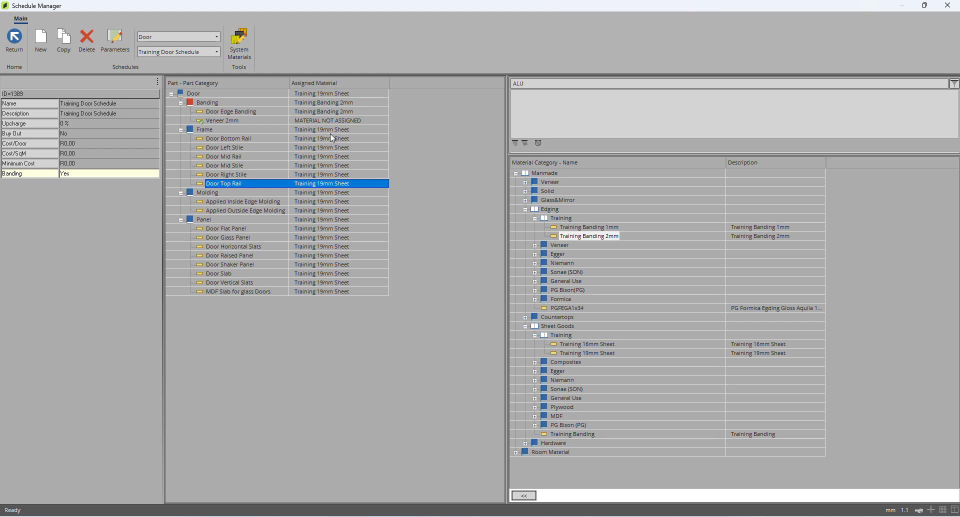
pyautogui.click(324, 157)
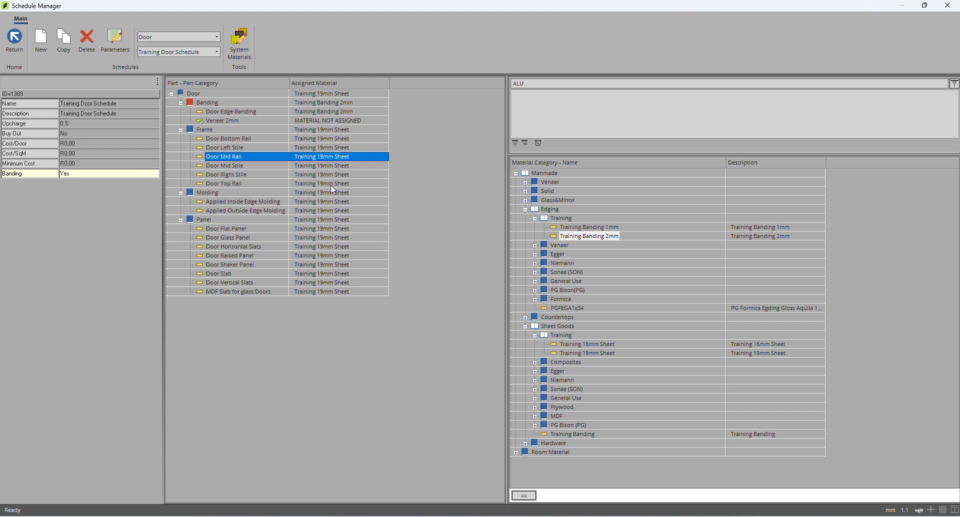
pyautogui.click(250, 211)
pyautogui.click(293, 205)
pyautogui.click(316, 219)
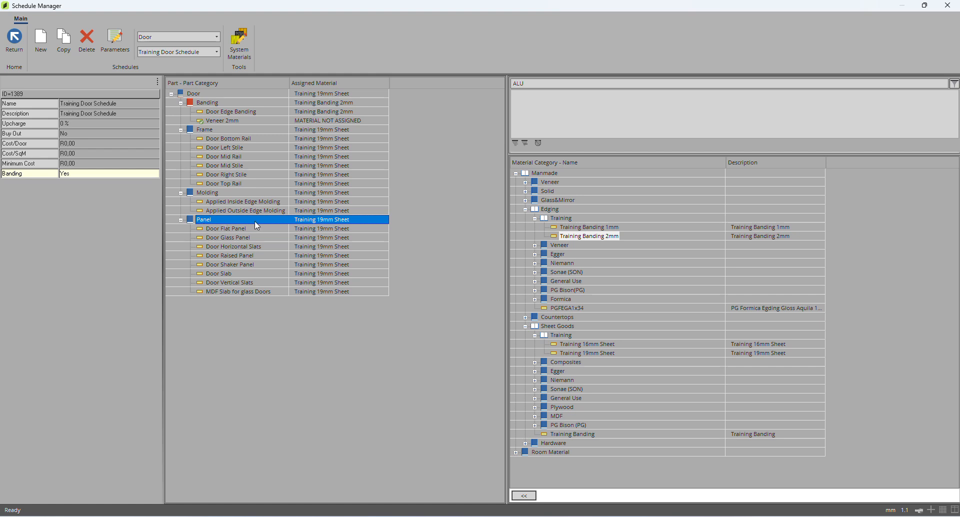
pyautogui.click(233, 229)
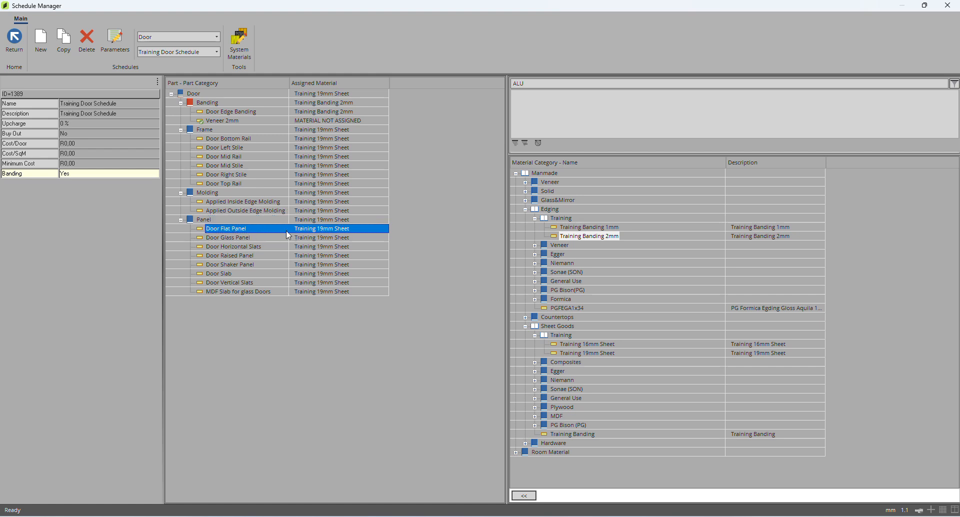
# Step: Search the materials for "Glass" and assign Smoke Glass 3mm to the Door Glass Panel part
pyautogui.click(244, 237)
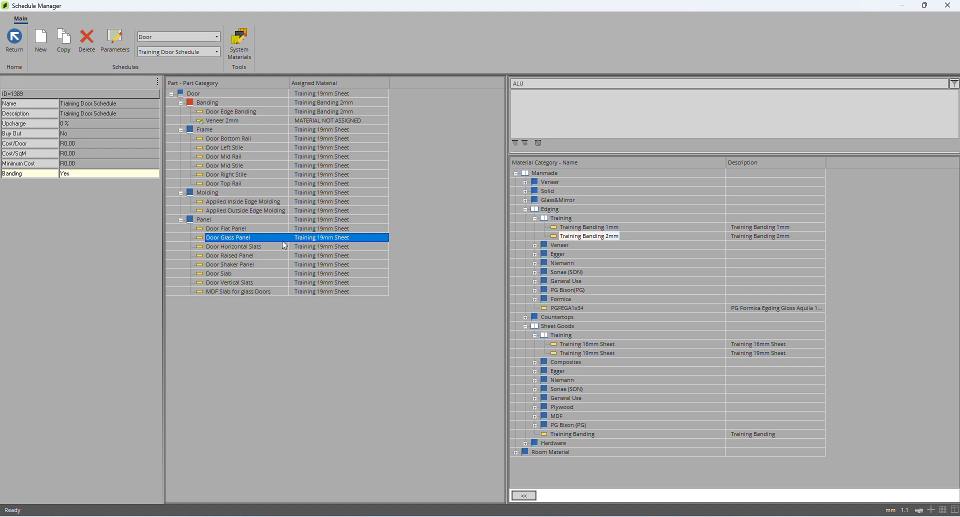
pyautogui.click(520, 83)
pyautogui.doubleClick(529, 82)
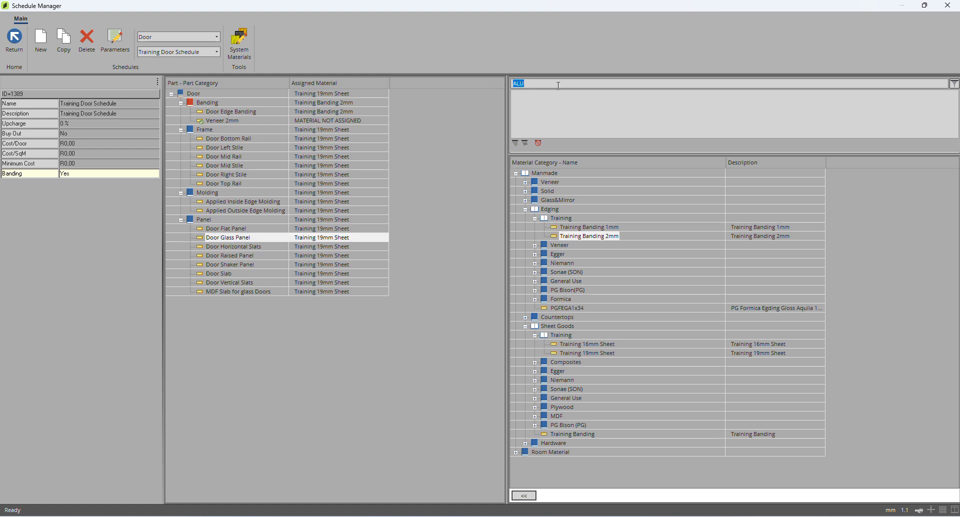
pyautogui.write('Glass')
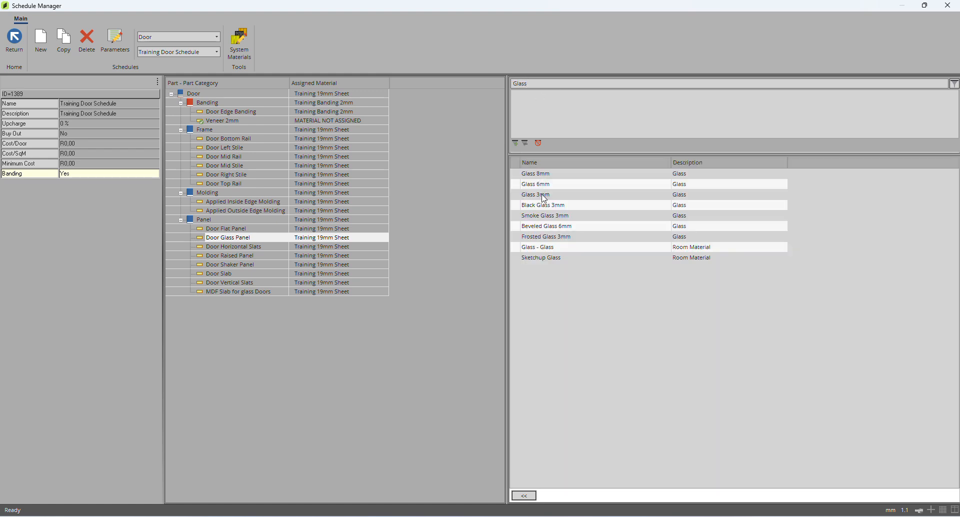
pyautogui.click(547, 216)
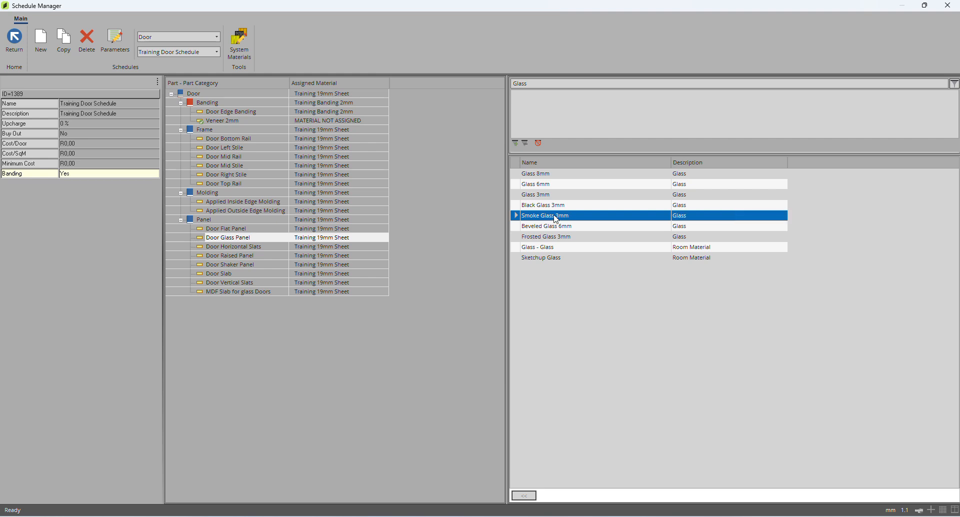
pyautogui.doubleClick(314, 238)
# Step: Remove the assigned material from the Door Shaker Panel part
pyautogui.click(240, 248)
pyautogui.click(248, 259)
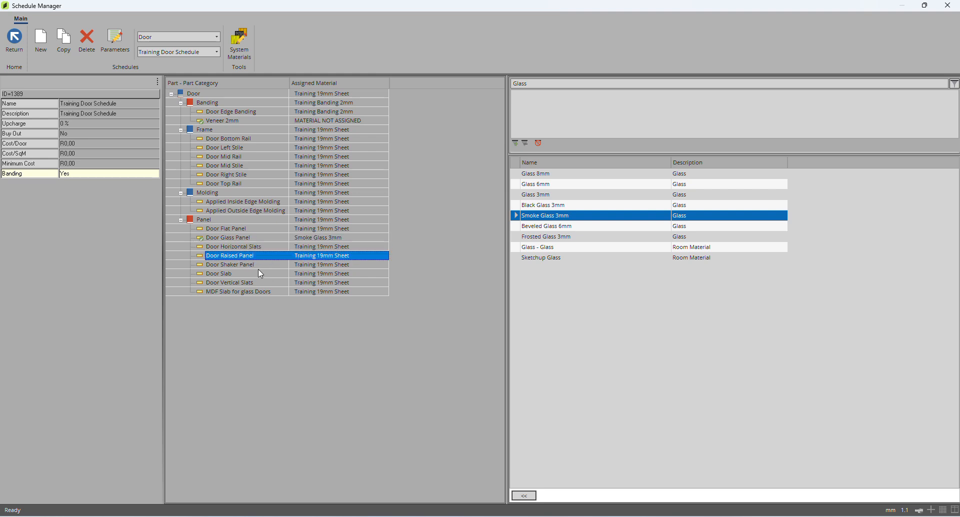
pyautogui.click(260, 266)
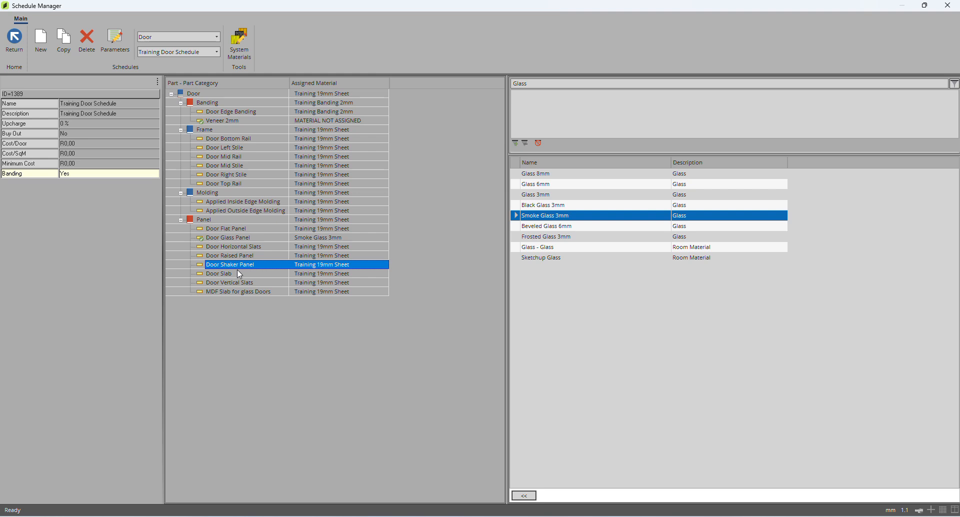
pyautogui.rightClick(280, 266)
pyautogui.click(329, 273)
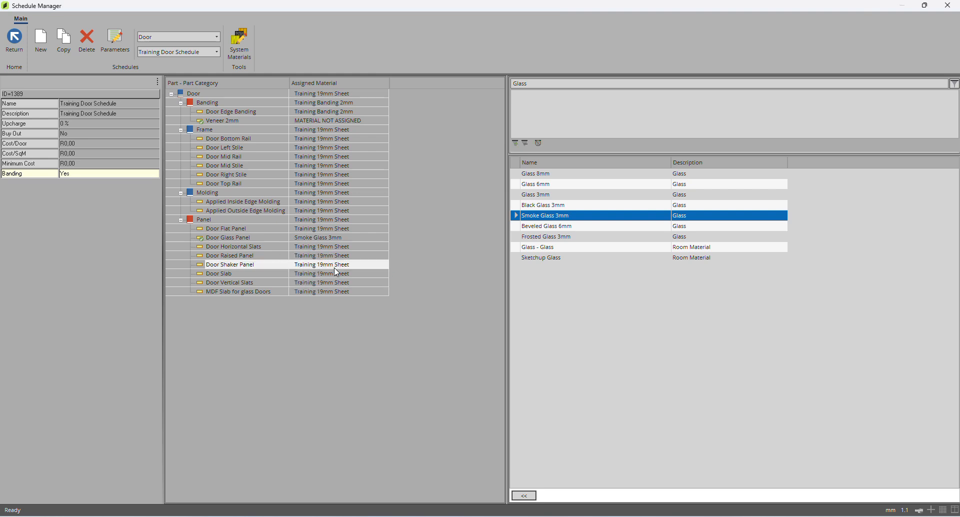
# Step: Remove the assigned material from the MDF Slab for glass Doors part
pyautogui.click(242, 275)
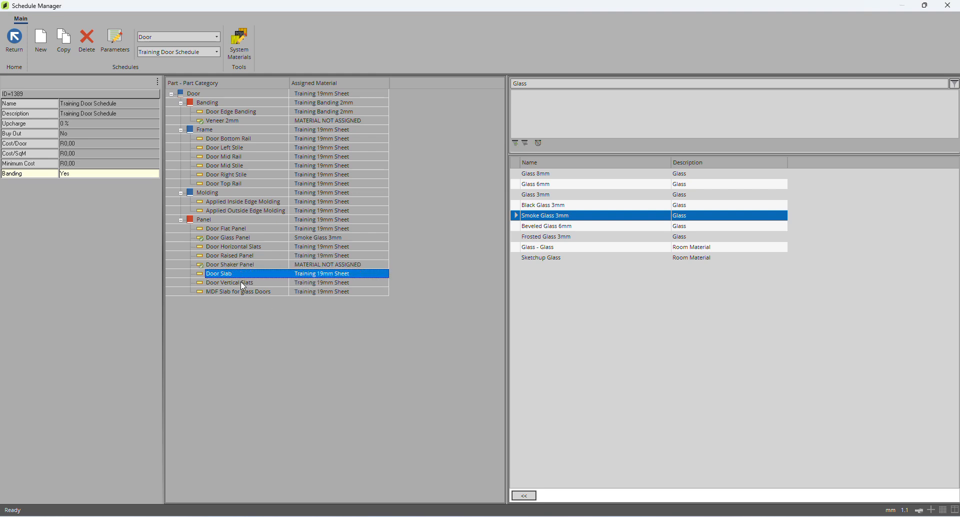
pyautogui.click(242, 282)
pyautogui.click(234, 293)
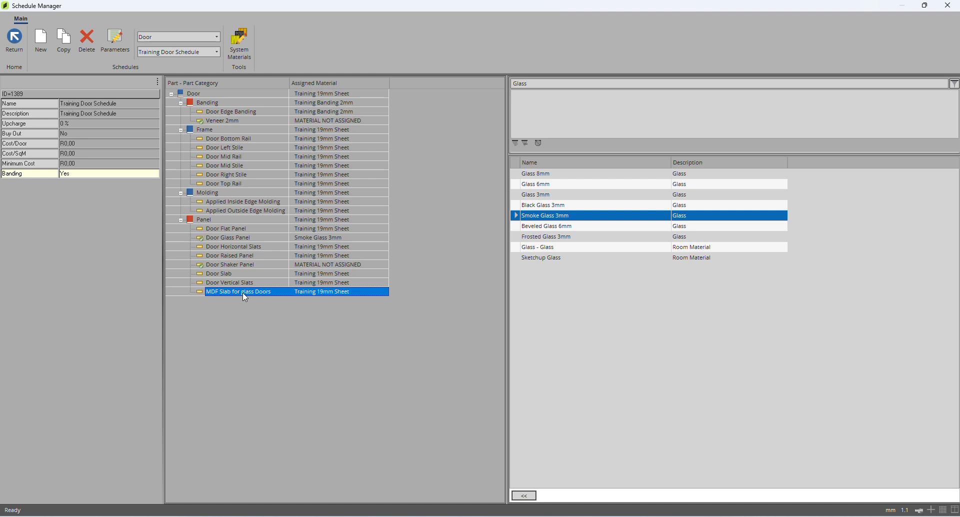
pyautogui.rightClick(310, 294)
pyautogui.click(325, 305)
pyautogui.click(250, 266)
pyautogui.click(249, 293)
pyautogui.click(249, 274)
pyautogui.click(249, 293)
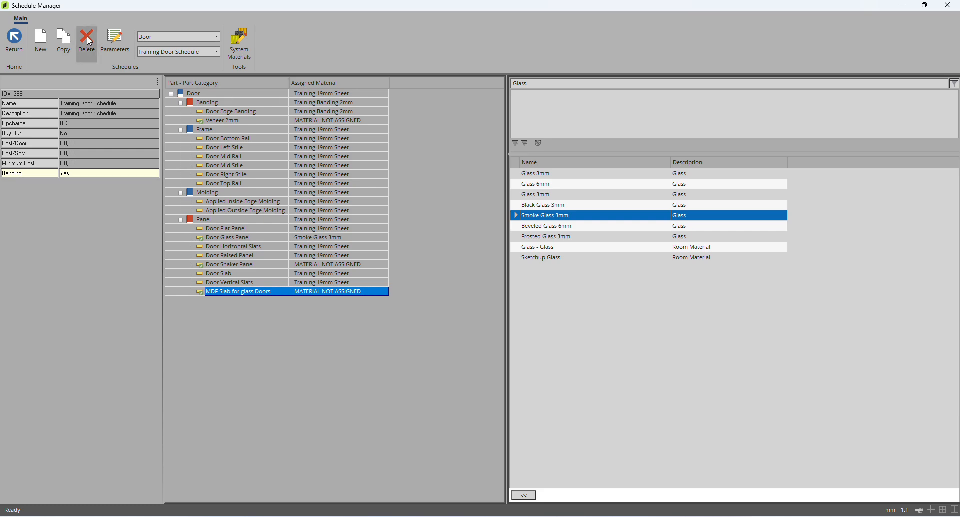
# Step: Leave the door schedule, briefly reopen the material schedules and close them again
pyautogui.click(14, 40)
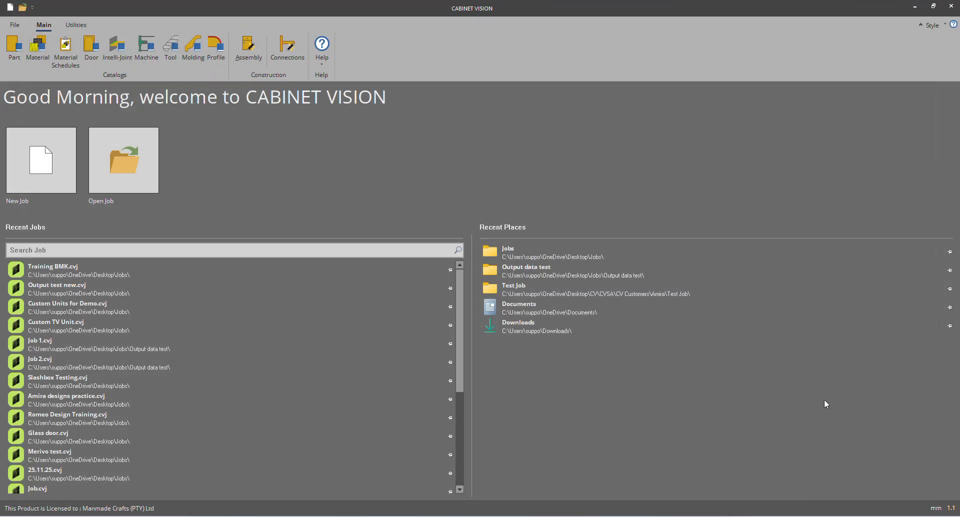
pyautogui.click(56, 59)
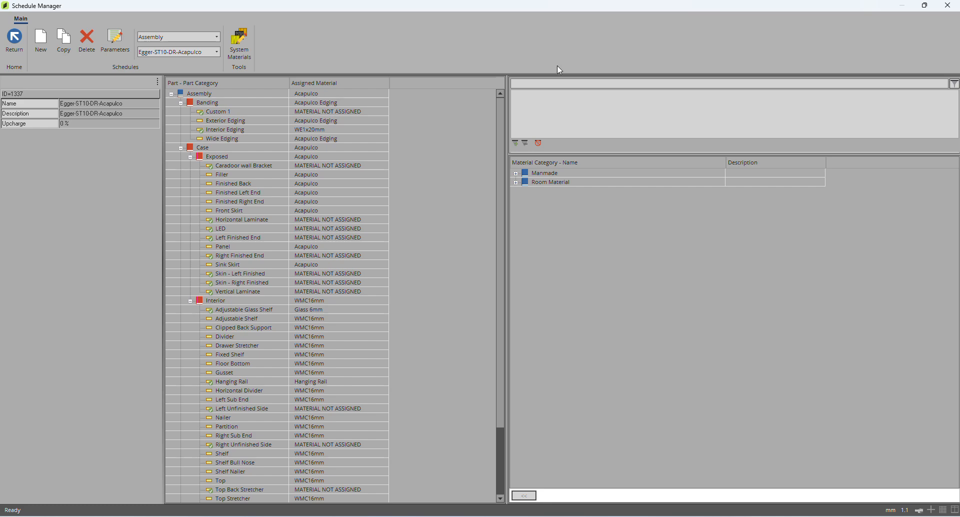
pyautogui.click(948, 5)
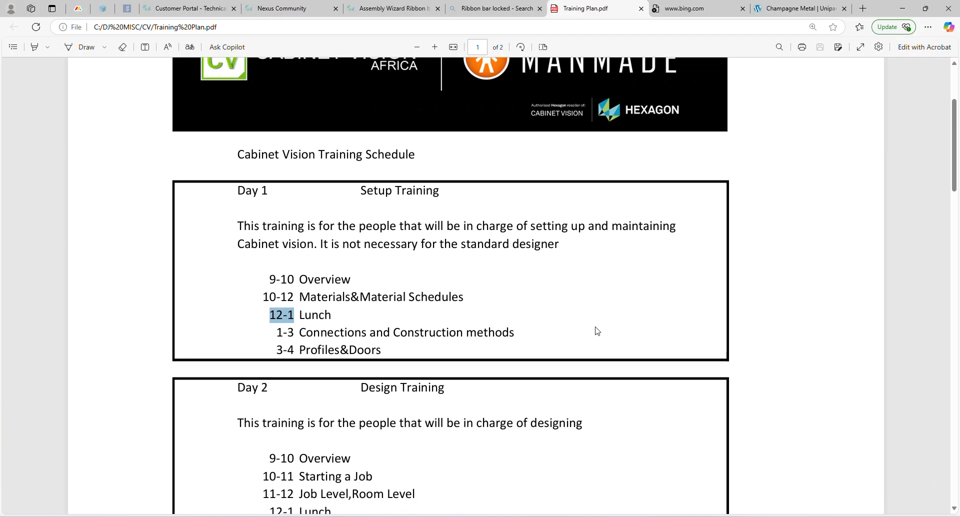
# Step: In the browser, go over the Day 1 topics of Training Plan.pdf from material schedules to profiles and doors, and minimize the browser
pyautogui.doubleClick(465, 295)
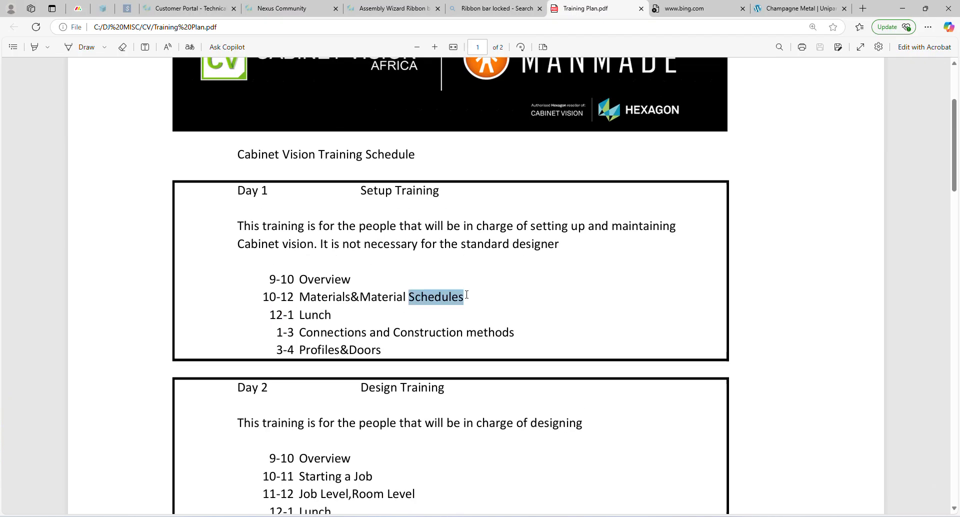
pyautogui.click(446, 299)
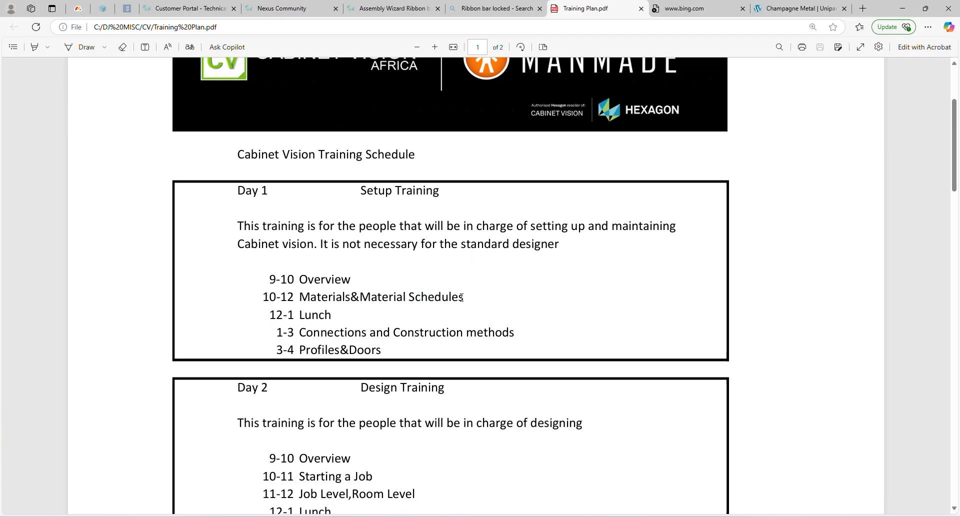
pyautogui.moveTo(466, 297); pyautogui.dragTo(294, 297)
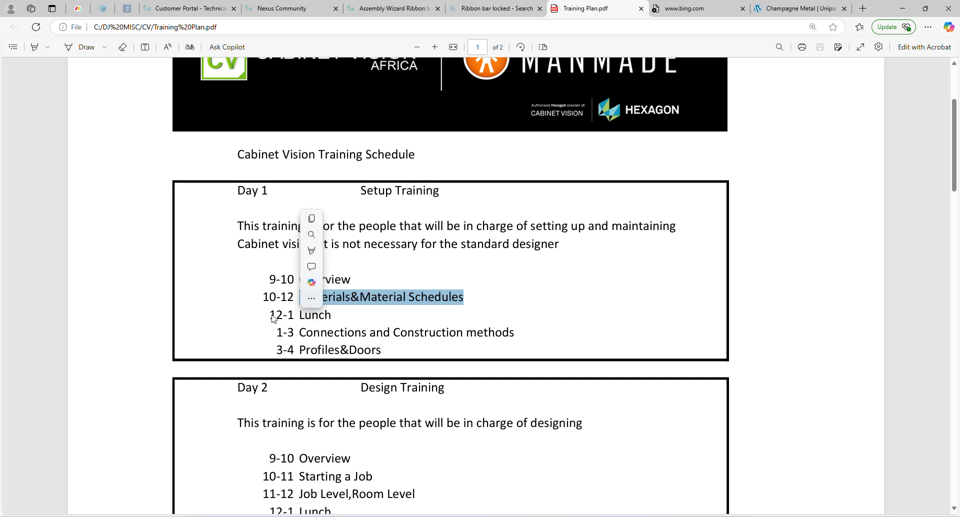
pyautogui.click(274, 320)
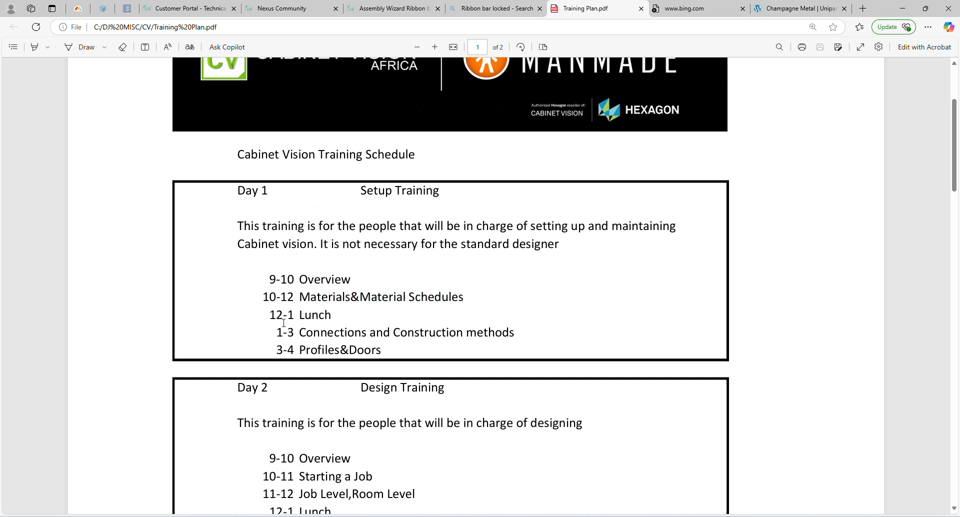
pyautogui.moveTo(299, 332); pyautogui.dragTo(520, 337)
pyautogui.click(381, 345)
pyautogui.moveTo(388, 351); pyautogui.dragTo(299, 350)
pyautogui.click(574, 272)
pyautogui.click(902, 8)
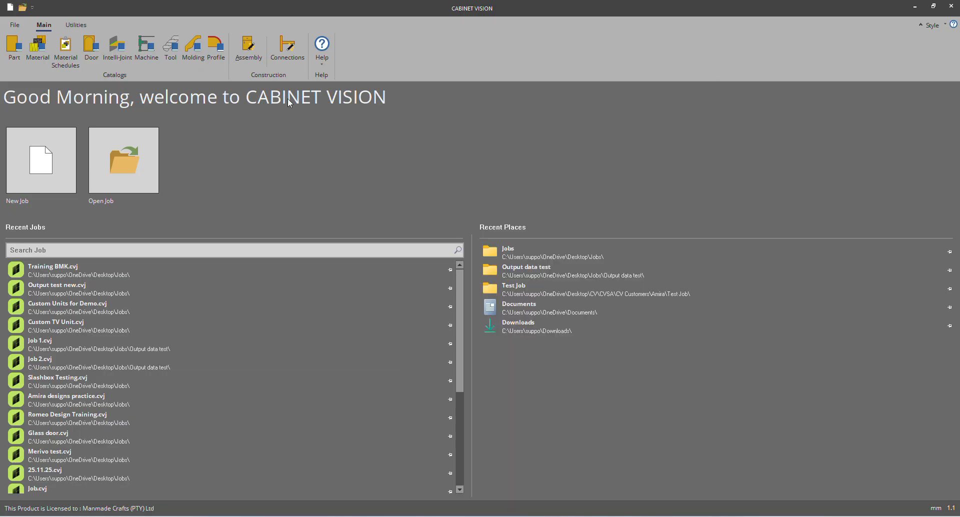
# Step: Look briefly at the Assembly Manager and browse the list of connections in the Connection Manager
pyautogui.click(262, 59)
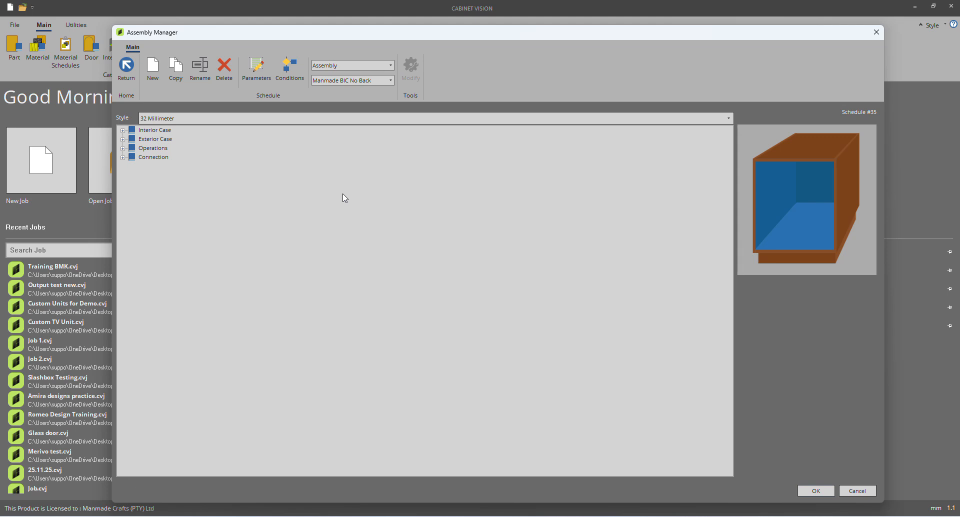
pyautogui.click(343, 194)
pyautogui.click(876, 32)
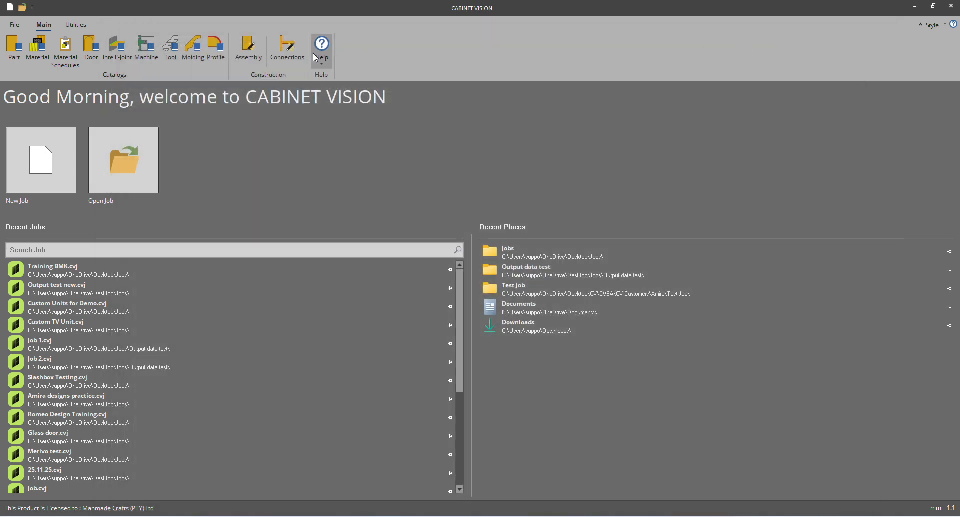
pyautogui.click(289, 59)
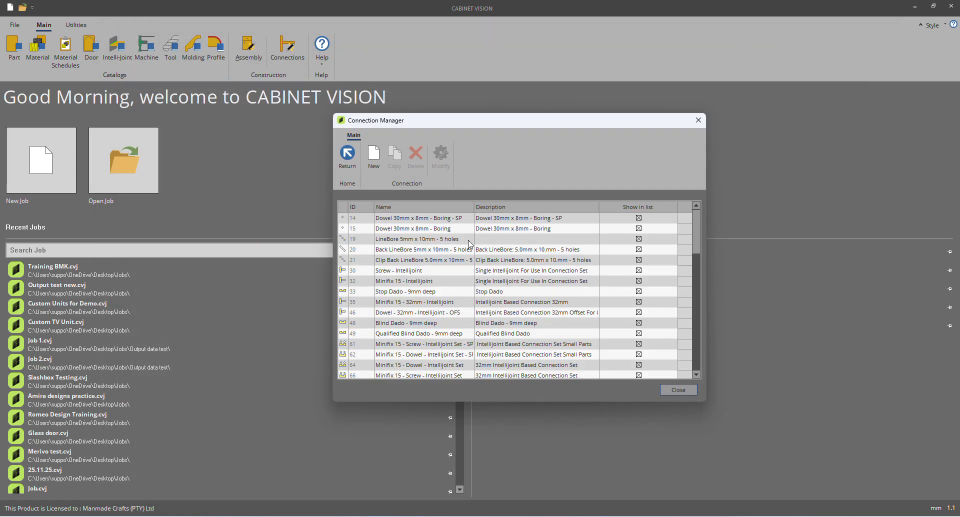
pyautogui.scroll(-5, 483, 304)
pyautogui.scroll(5, 482, 304)
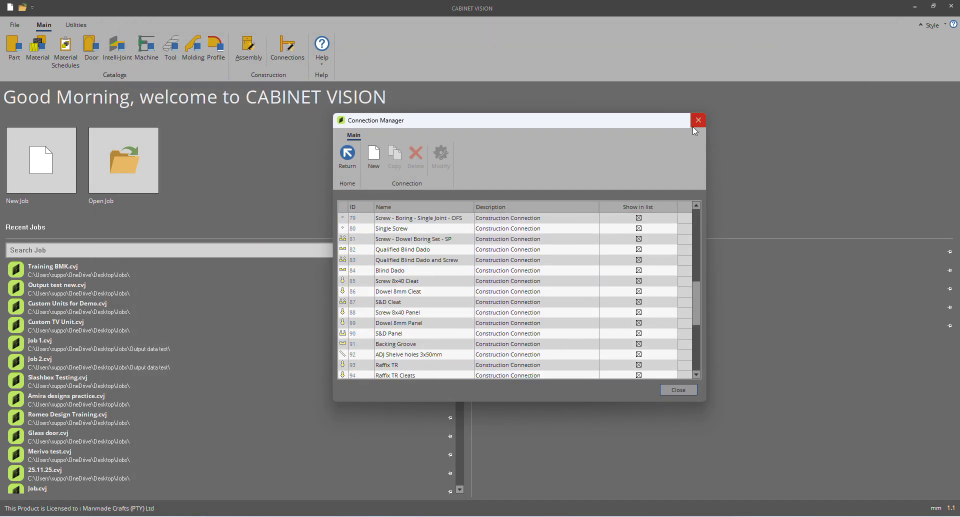
pyautogui.click(698, 120)
# Step: Examine the parts under the Connection category of the Manmade BIC No Back assembly schedule, from Adjustable Shelf to Unfinished End
pyautogui.click(252, 54)
pyautogui.click(297, 93)
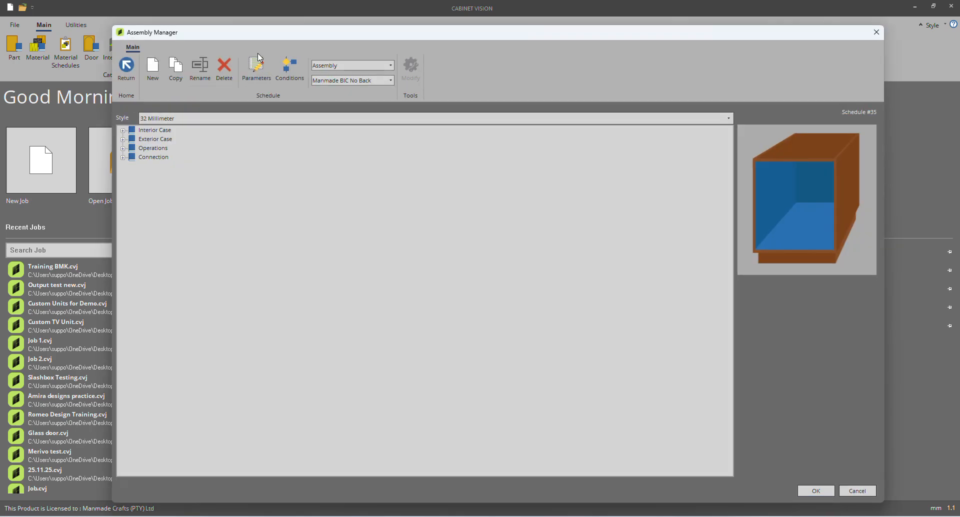
pyautogui.click(123, 157)
pyautogui.click(165, 168)
pyautogui.click(157, 176)
pyautogui.click(163, 185)
pyautogui.click(163, 202)
pyautogui.click(161, 221)
pyautogui.click(161, 229)
pyautogui.click(161, 239)
pyautogui.click(161, 247)
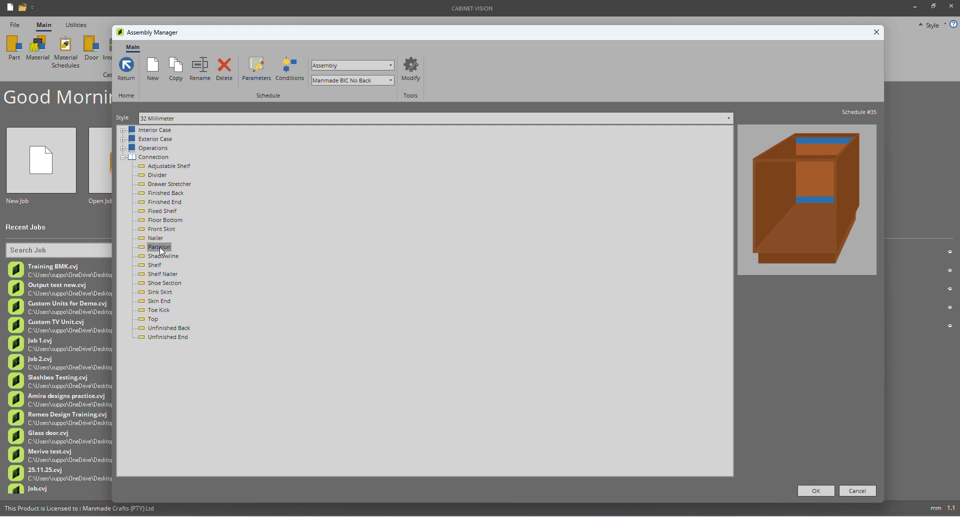
pyautogui.click(161, 256)
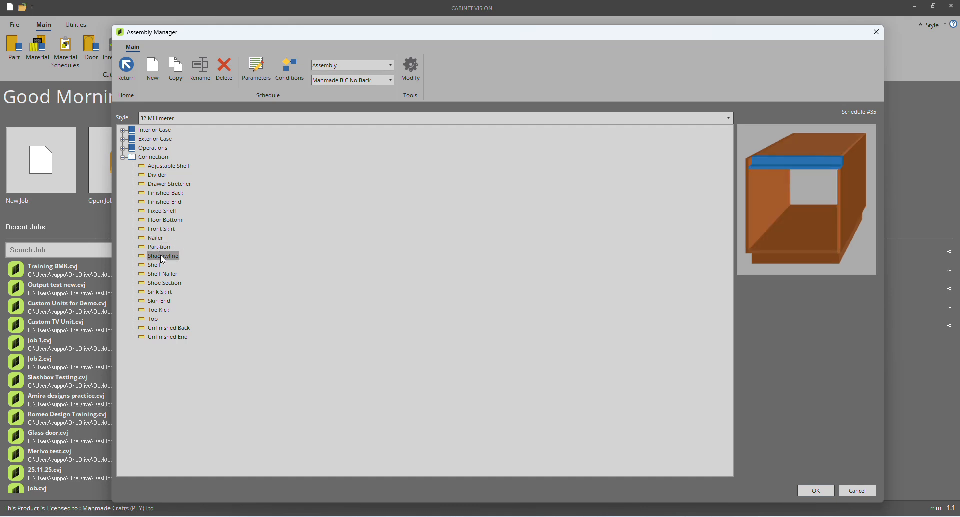
pyautogui.click(161, 265)
pyautogui.click(161, 274)
pyautogui.click(161, 283)
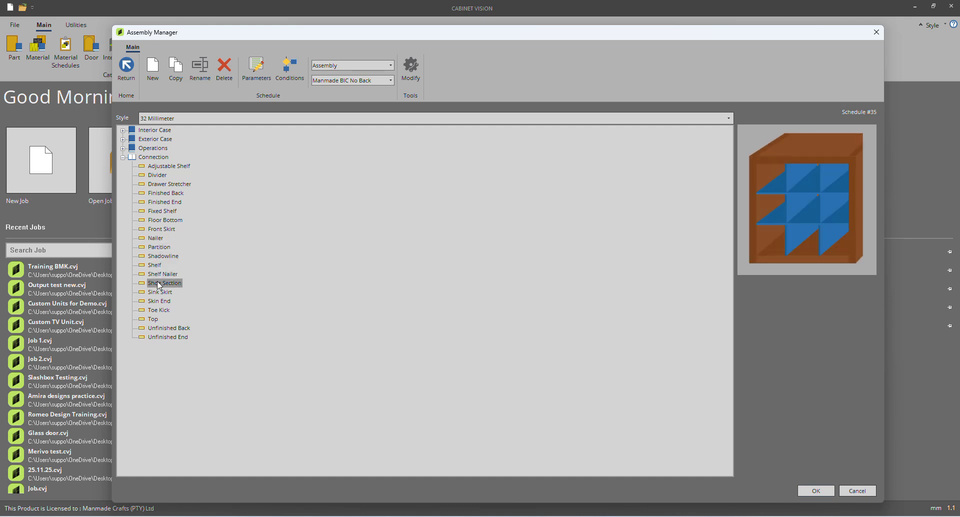
pyautogui.click(161, 293)
pyautogui.click(159, 302)
pyautogui.click(158, 310)
pyautogui.click(154, 319)
pyautogui.click(154, 328)
pyautogui.click(156, 336)
pyautogui.click(156, 326)
pyautogui.click(156, 319)
pyautogui.click(157, 310)
pyautogui.click(160, 301)
pyautogui.click(166, 292)
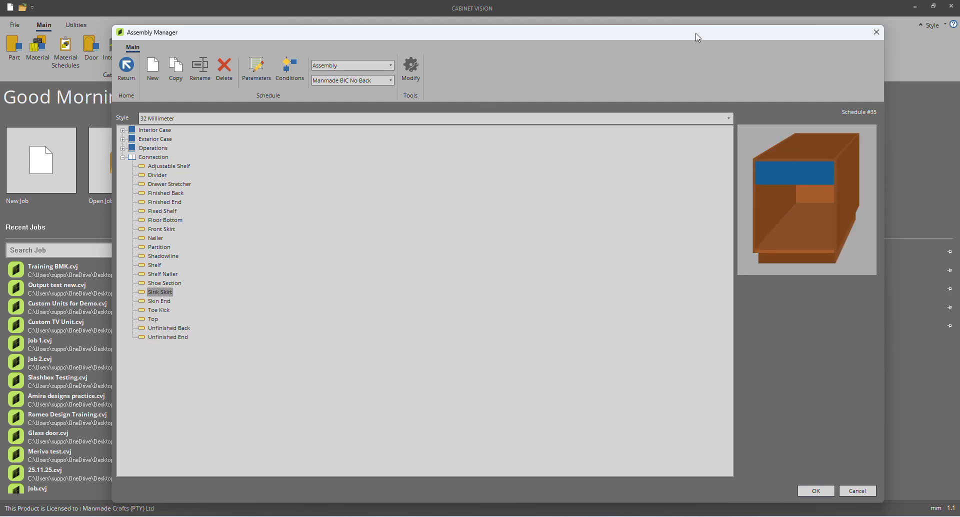
# Step: Close the Assembly Manager and the Material Manager to return to the start screen
pyautogui.click(876, 32)
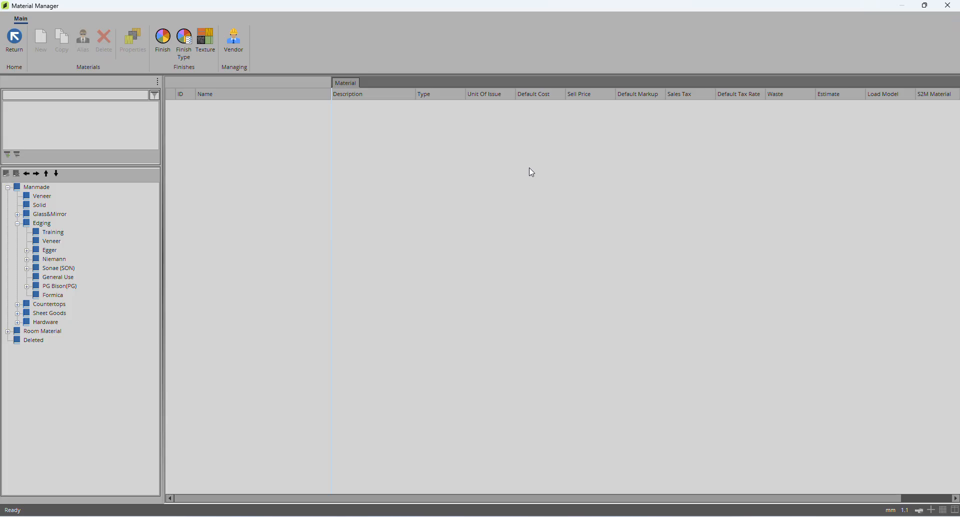
pyautogui.click(948, 5)
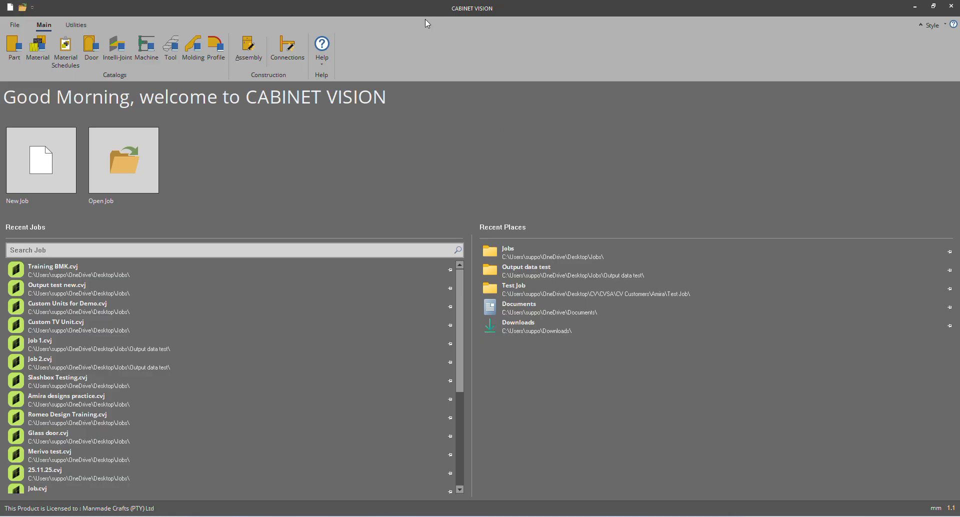